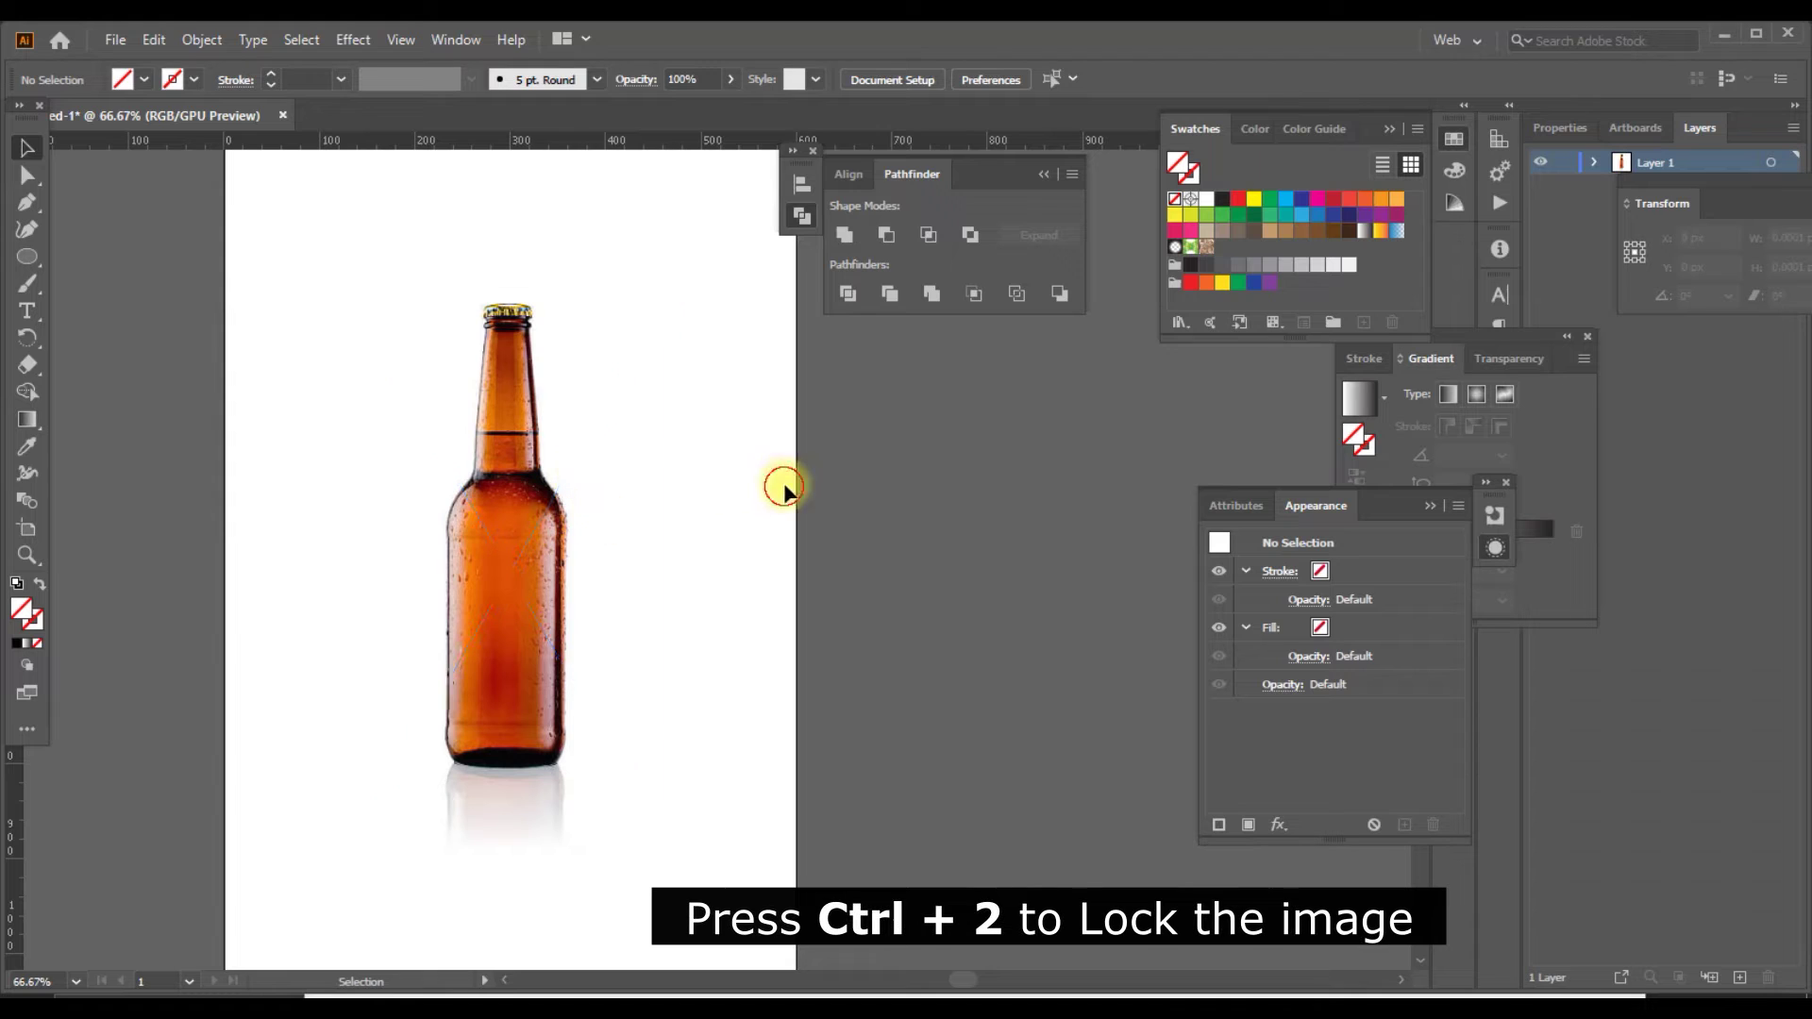
Lock the bottle photo and draw a 0.5 pt helper rectangle across the bottle body.
left_click(454, 536)
key("ctrl+2")
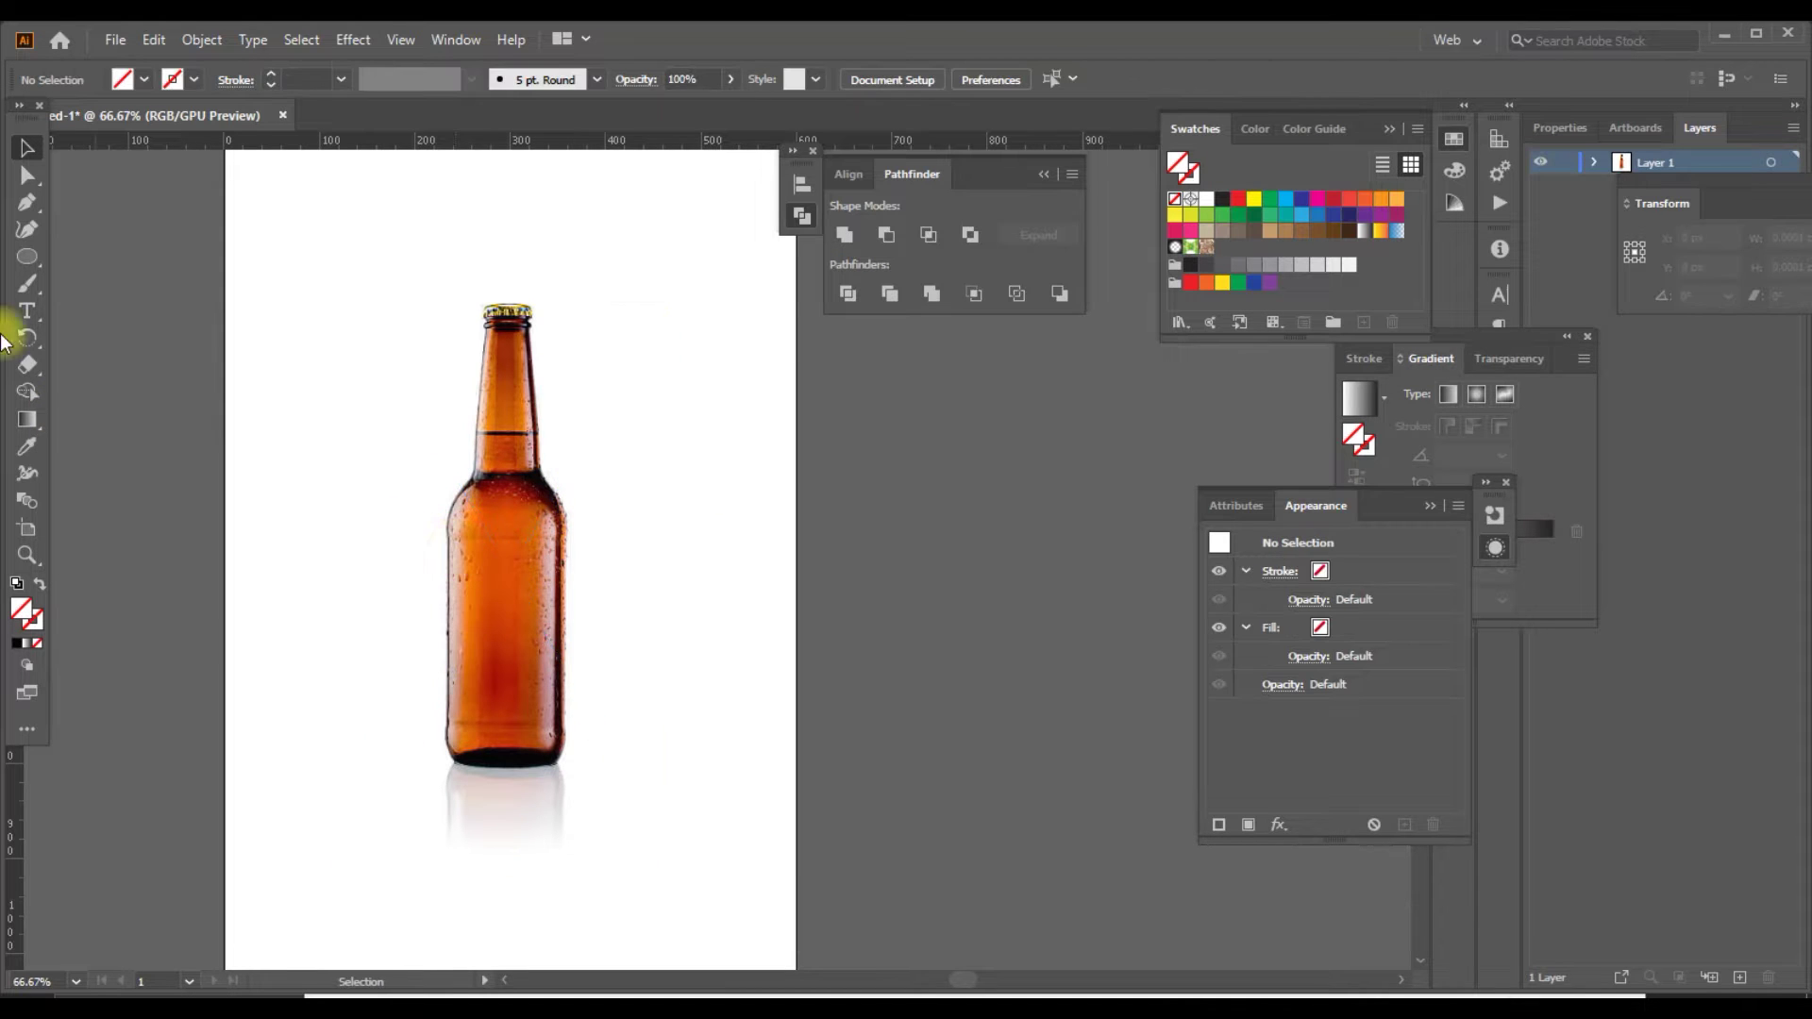
left_click(27, 256)
left_click(83, 259)
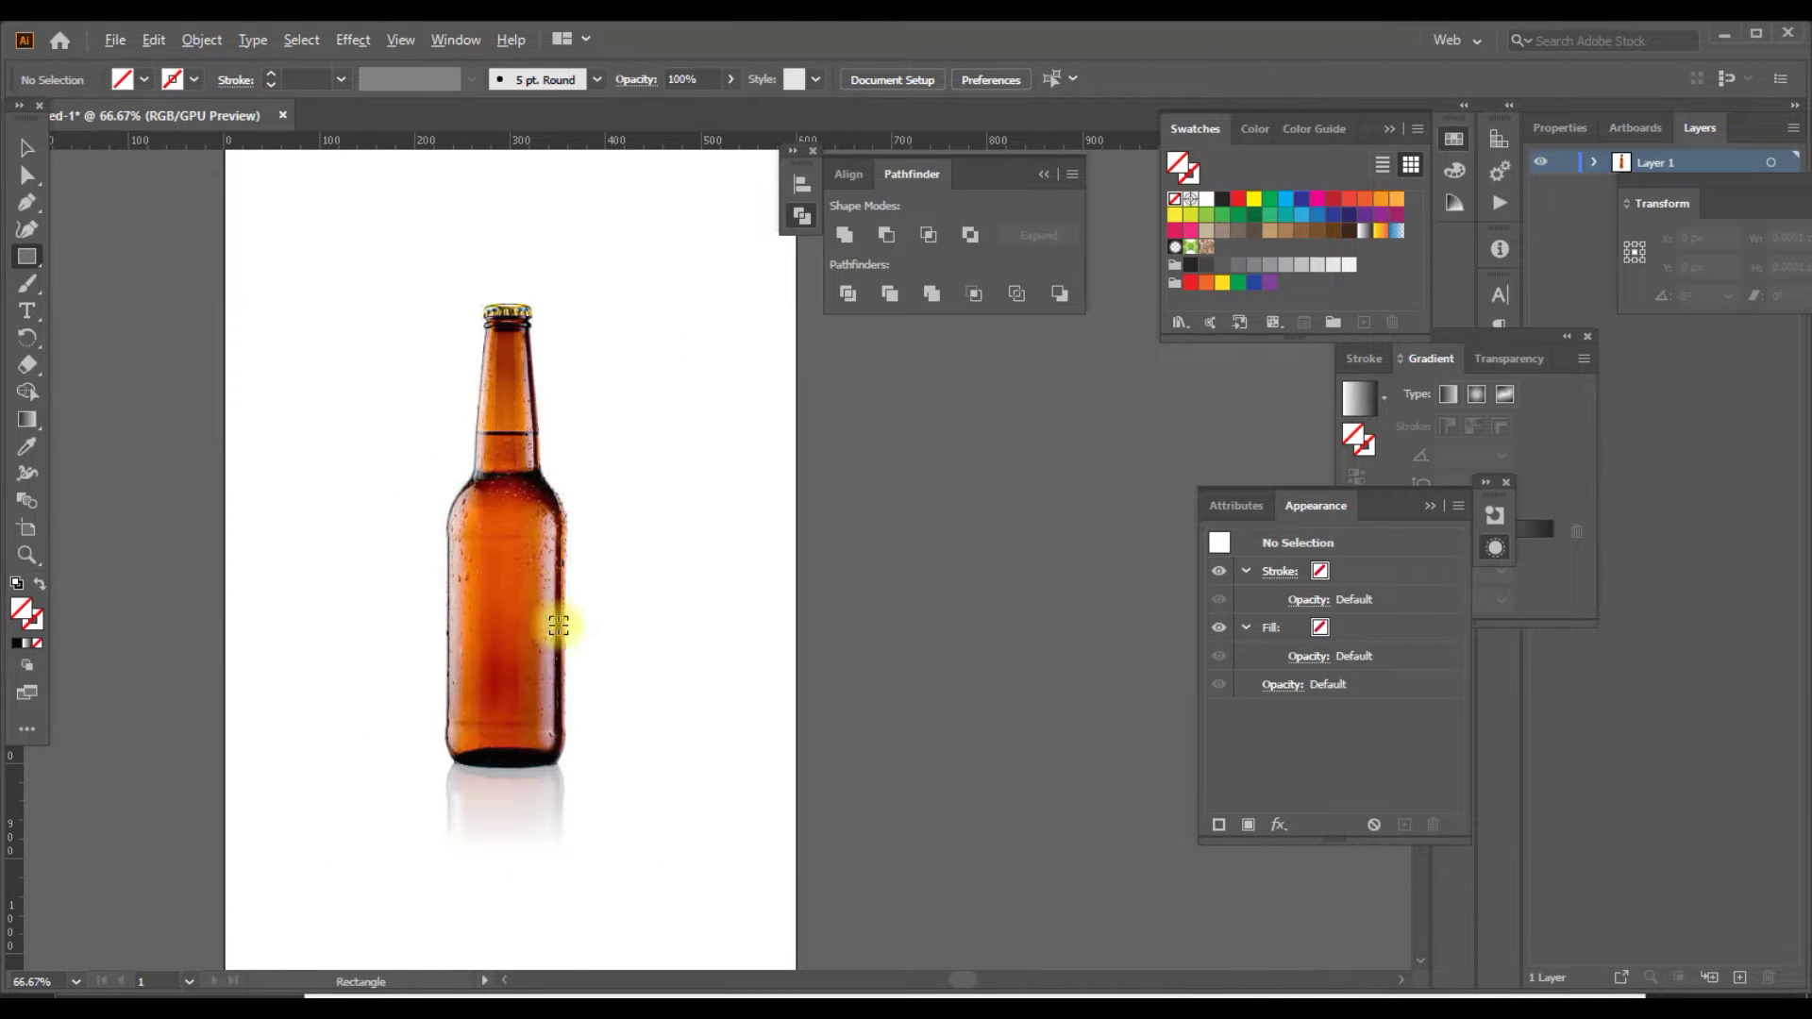
key("ctrl+plus")
key("ctrl+plus")
key("ctrl+plus")
left_click_drag(226, 502, 578, 737)
left_click(341, 80)
left_click(368, 141)
Show the rulers, set a vertical guide at the rectangle's centre, then delete the helper rectangle.
left_click(27, 148)
scroll(353, 621, "down", 2)
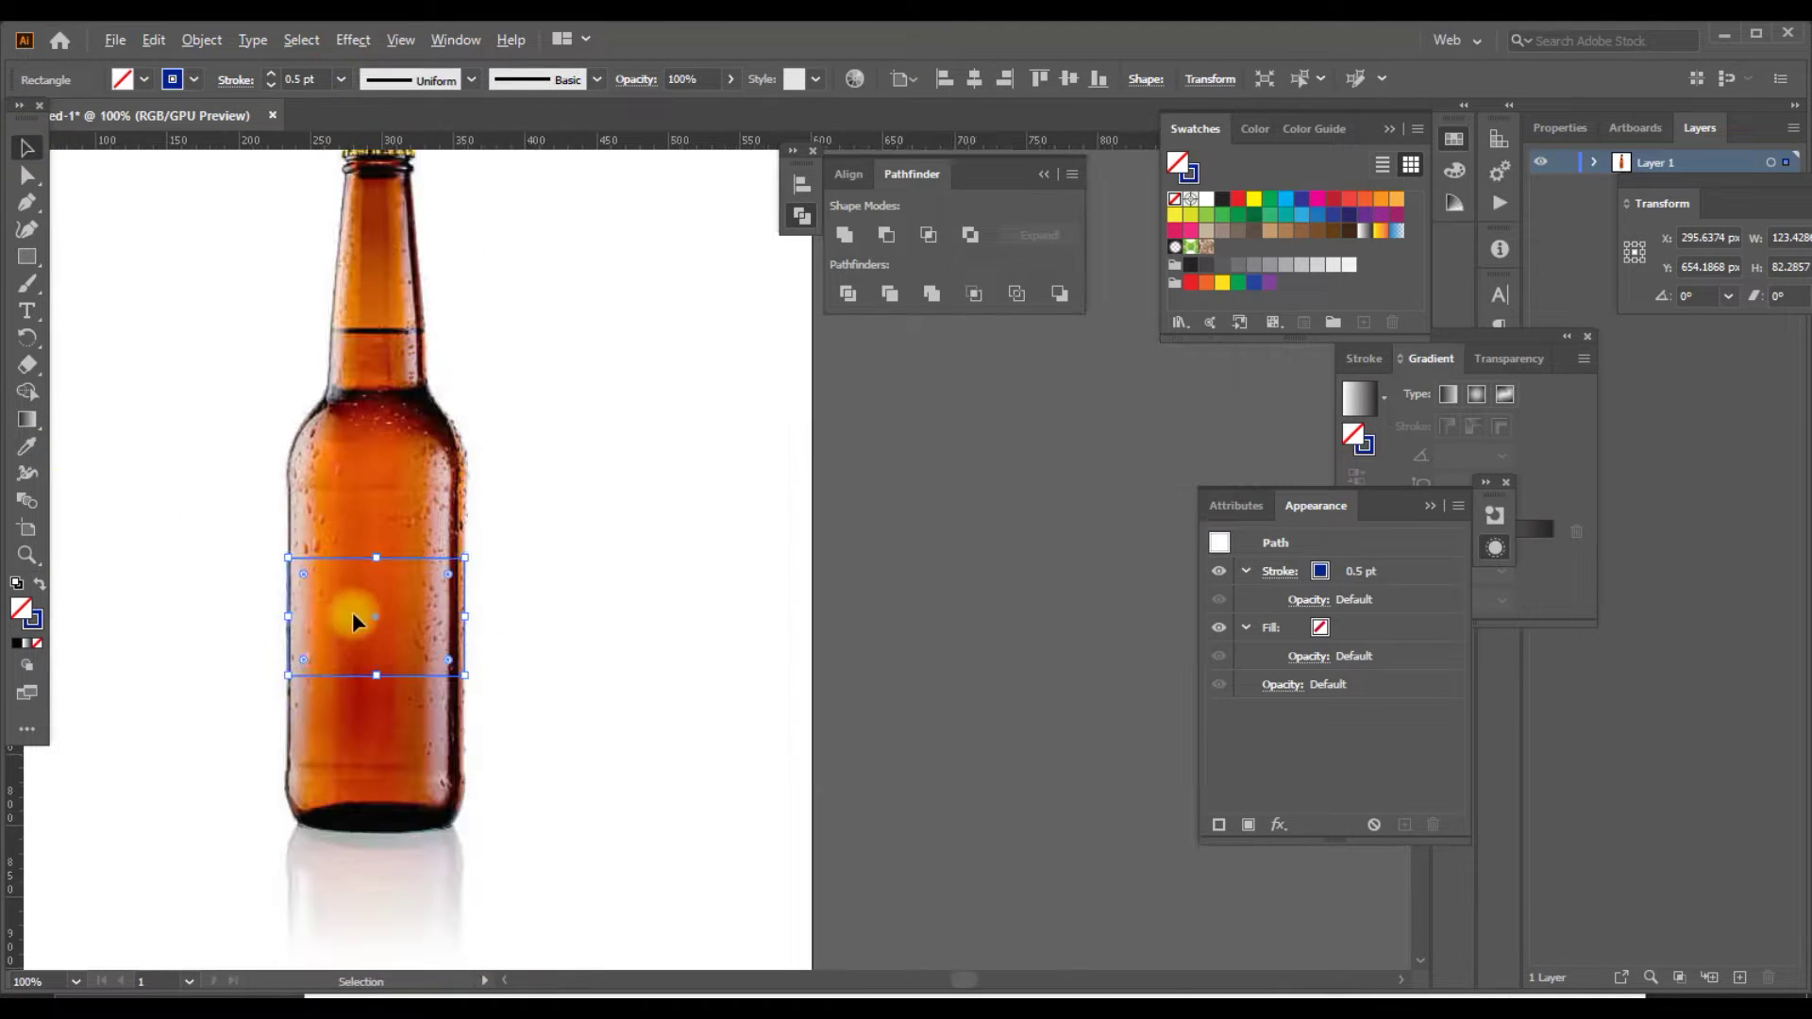
key("ctrl+r")
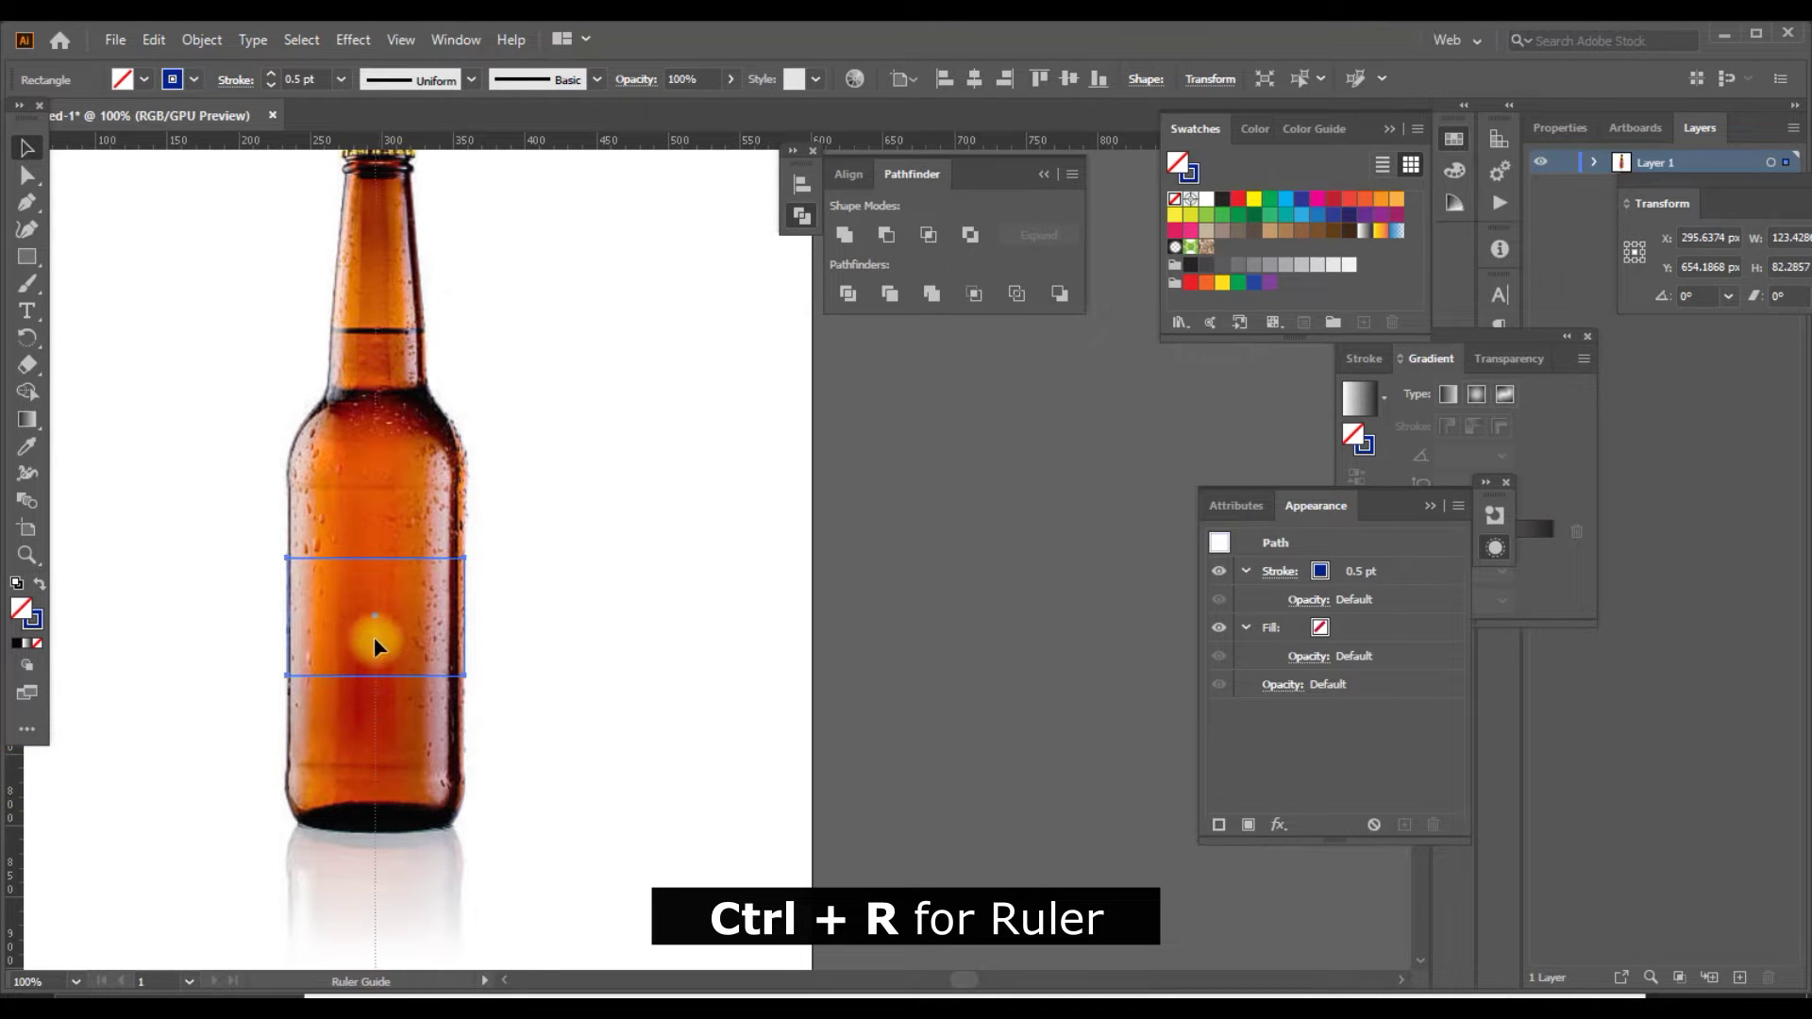
scroll(478, 587, "up", 2)
scroll(559, 493, "up", 2)
left_click(558, 493)
left_click(415, 703)
key("Delete")
key("p")
scroll(362, 283, "up", 4)
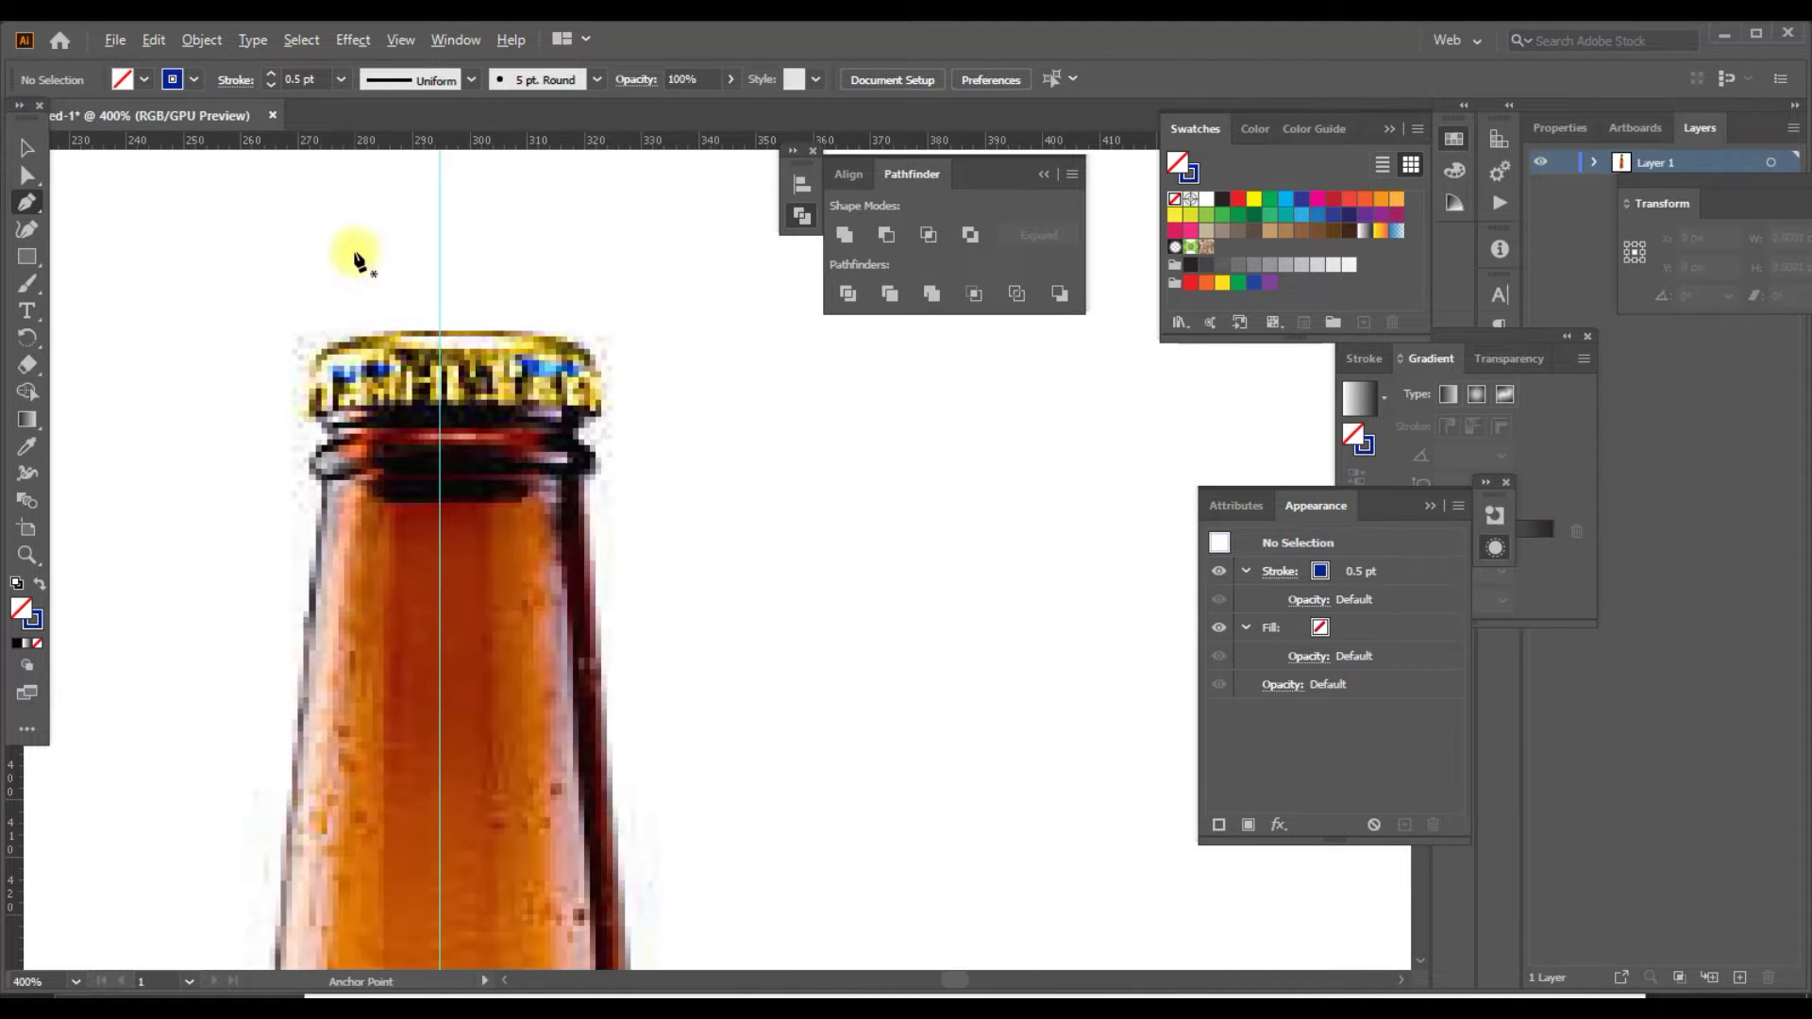
Trace the cap and neck along the bottle's left edge with Pen anchors and curves.
scroll(355, 251, "up", 2)
left_click(485, 369)
left_click(236, 413)
left_click(213, 464)
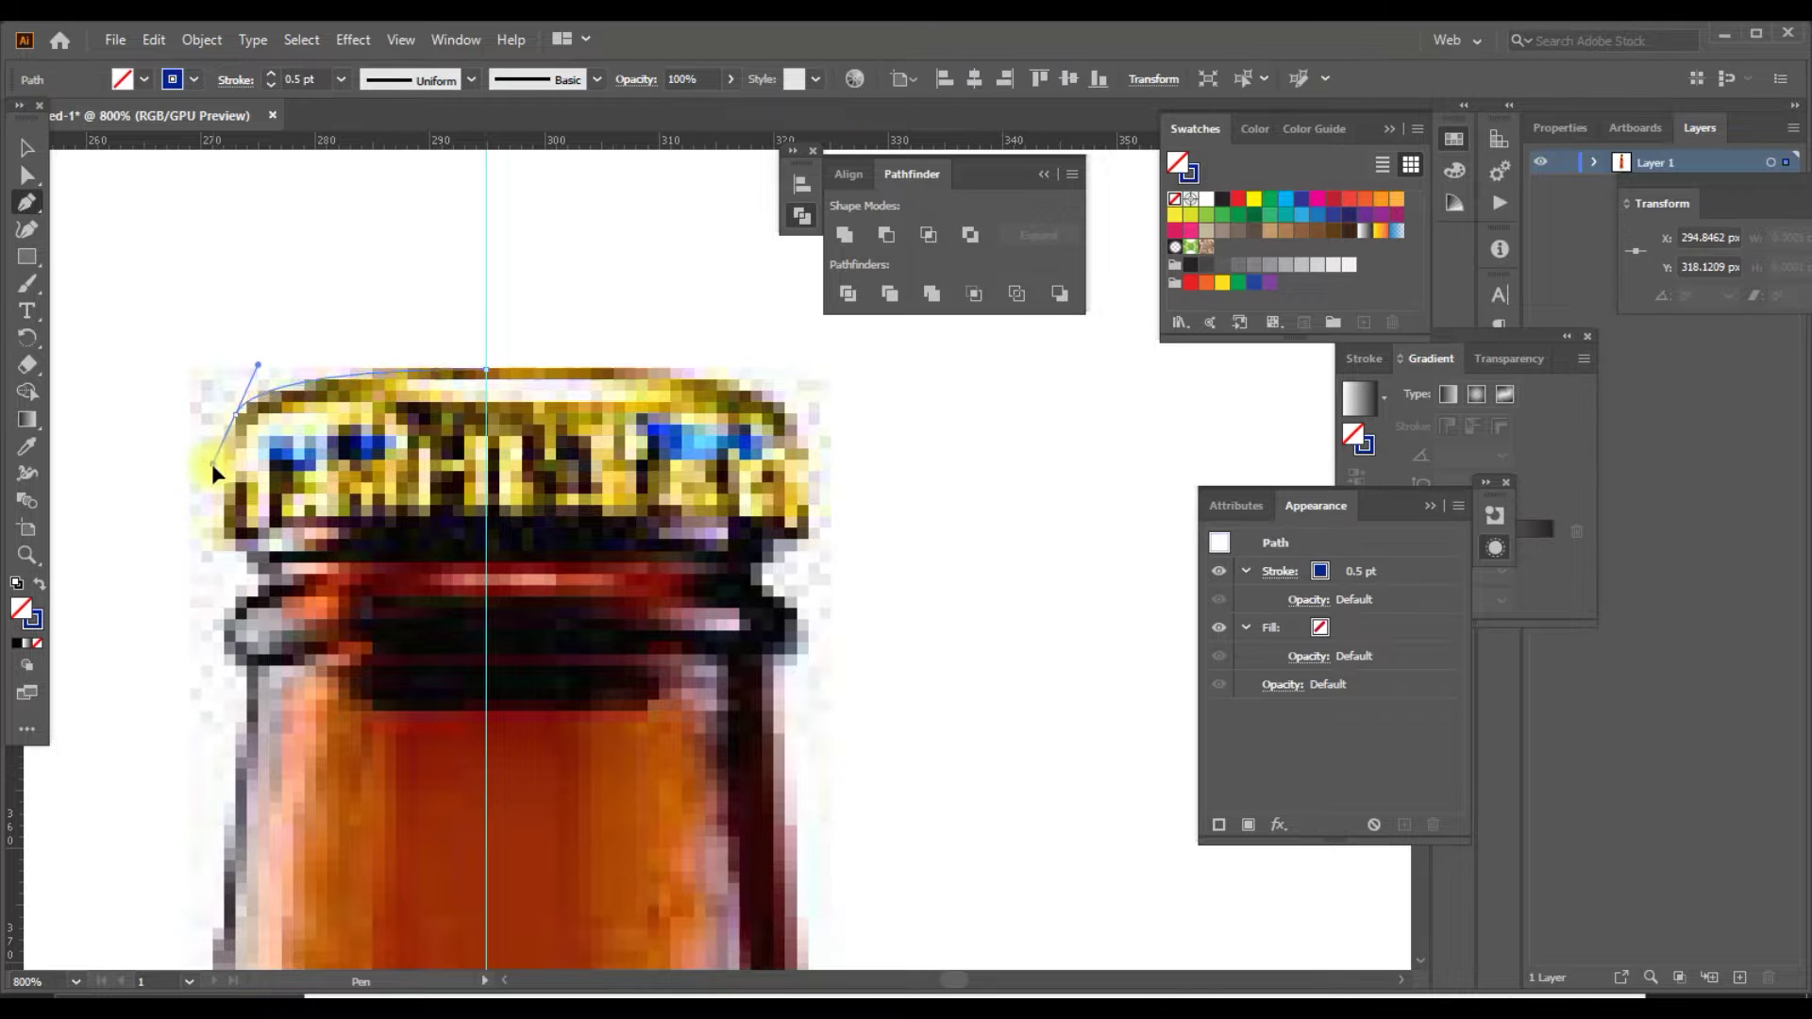
left_click(225, 539)
left_click_drag(253, 596, 250, 661)
scroll(238, 730, "down", 4)
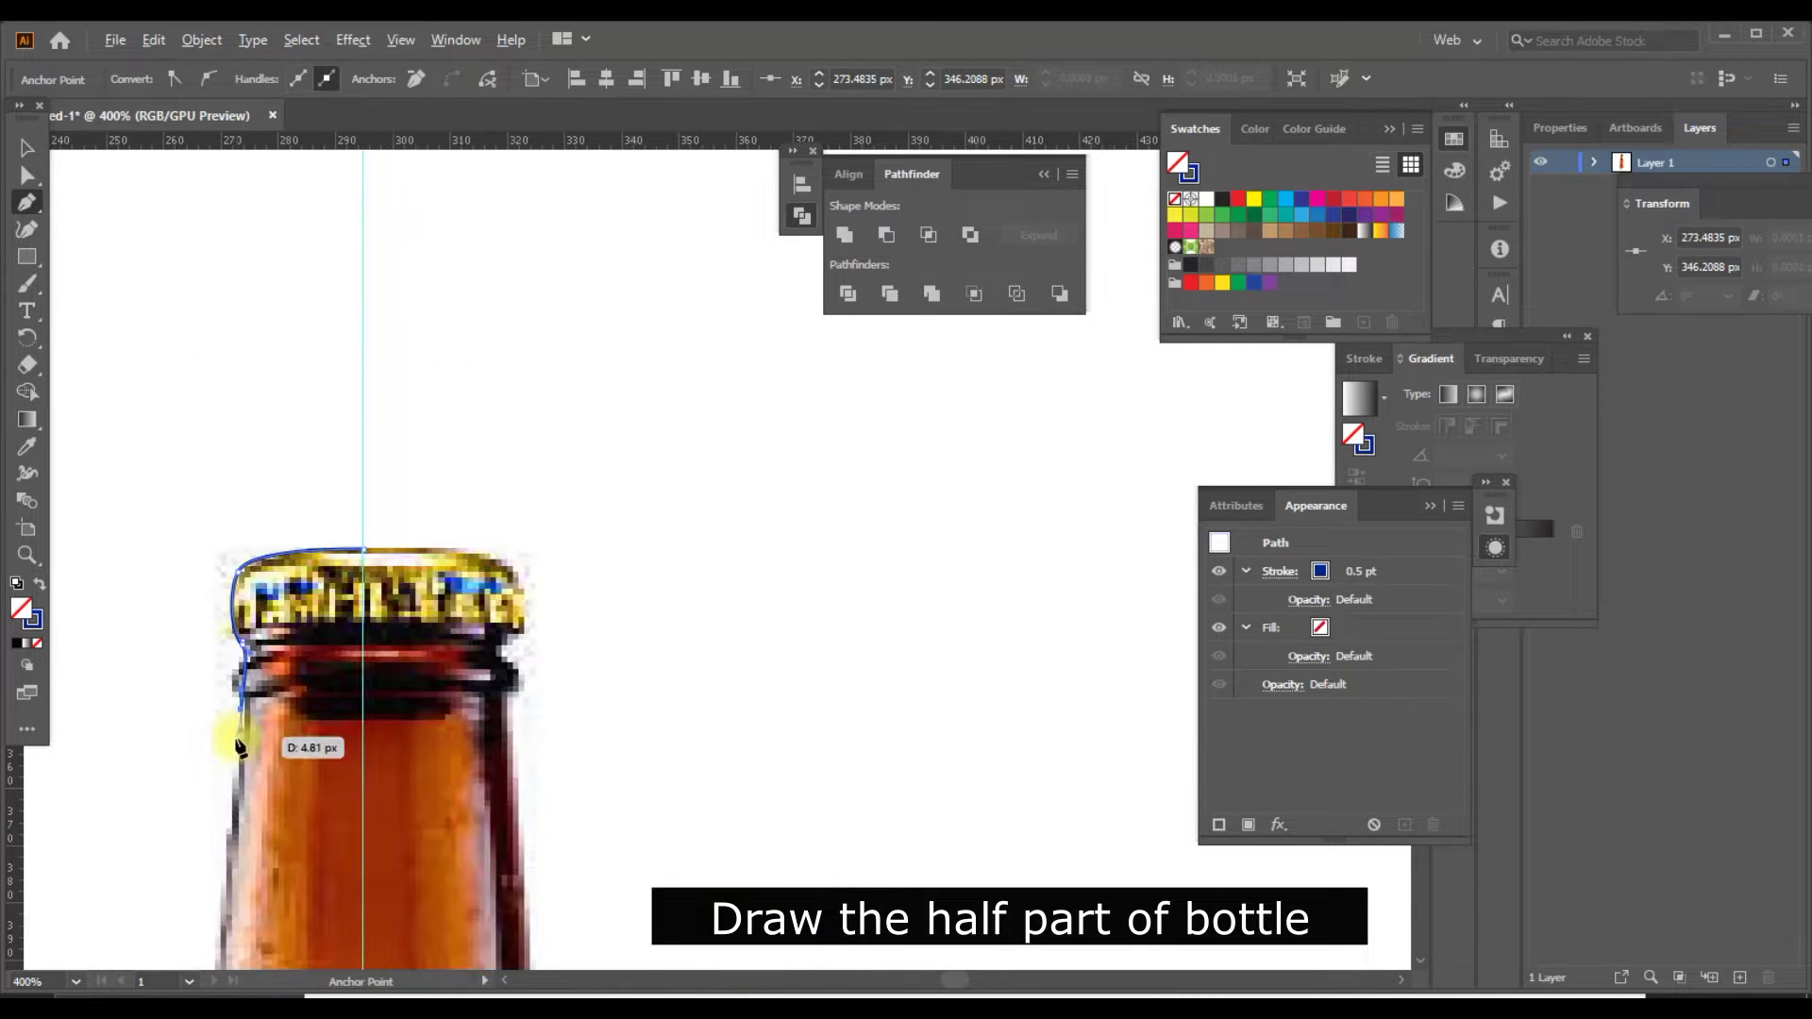
scroll(391, 290, "down", 3)
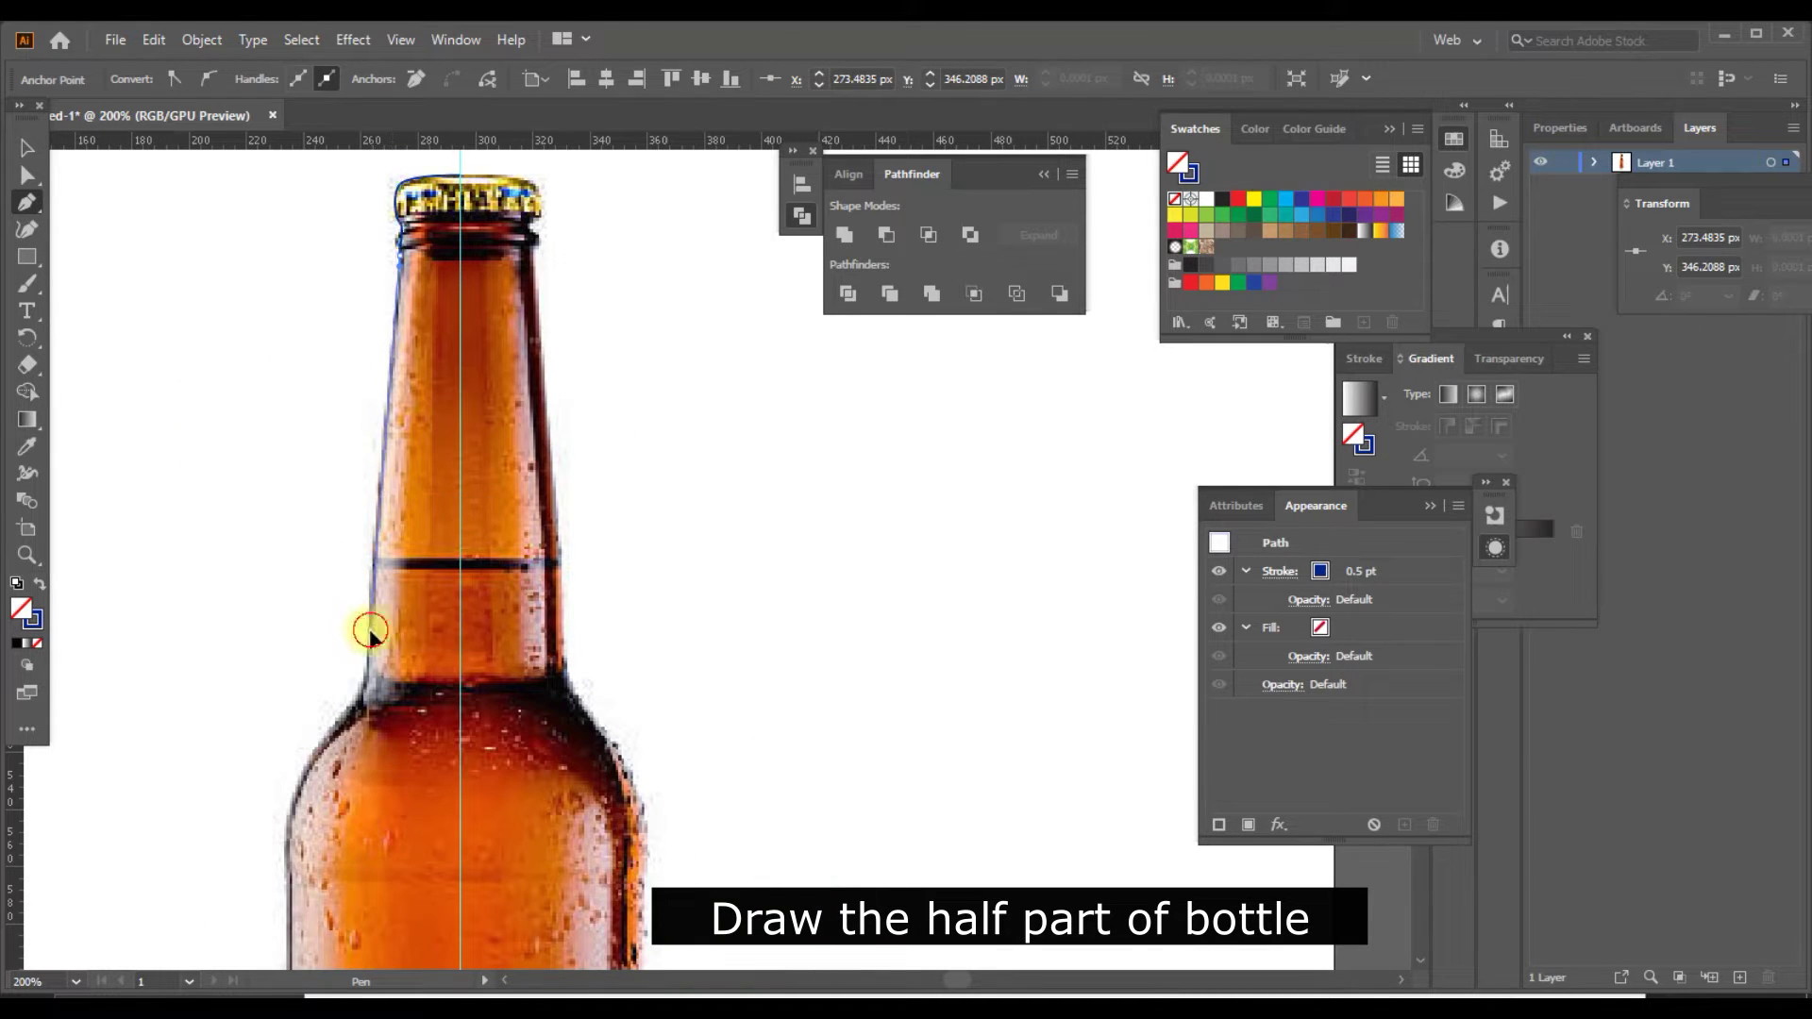
left_click(366, 653)
left_click_drag(370, 705, 494, 488)
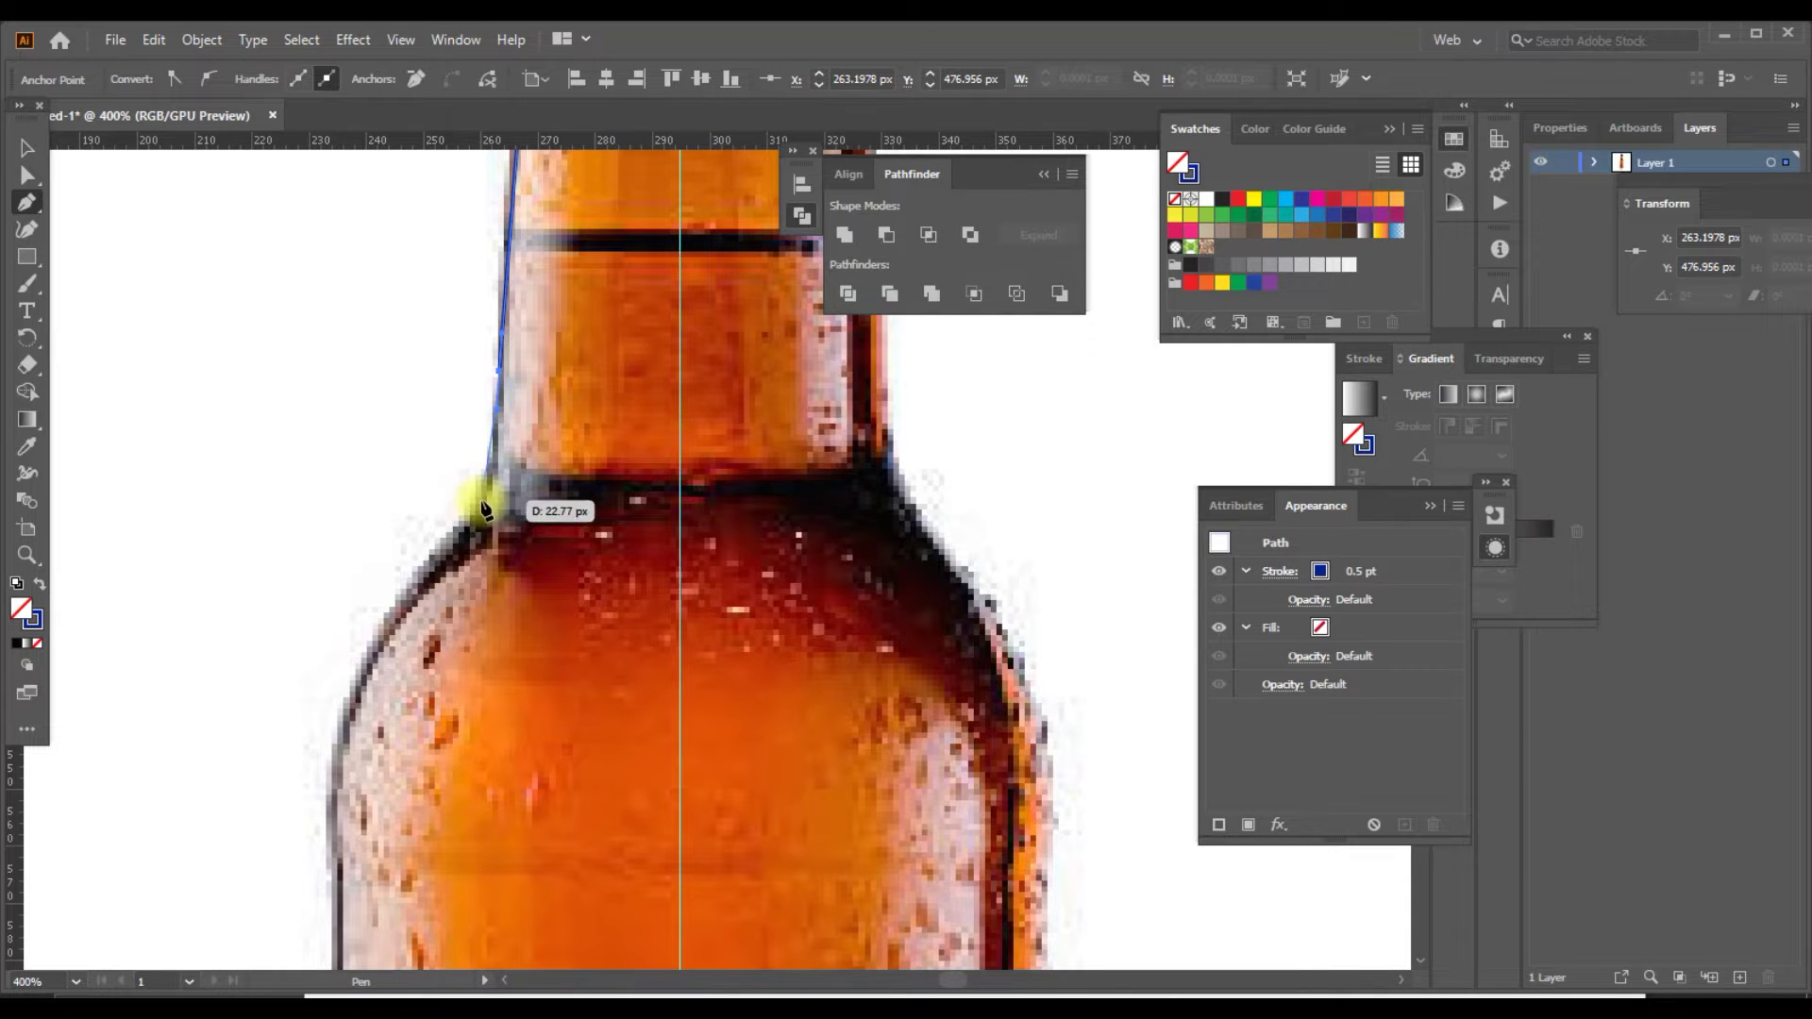
Continue the left outline around the shoulder and bottom corner, ending at the base centre guide.
scroll(465, 530, "up", 2)
left_click_drag(352, 540, 339, 626)
scroll(340, 641, "down", 2)
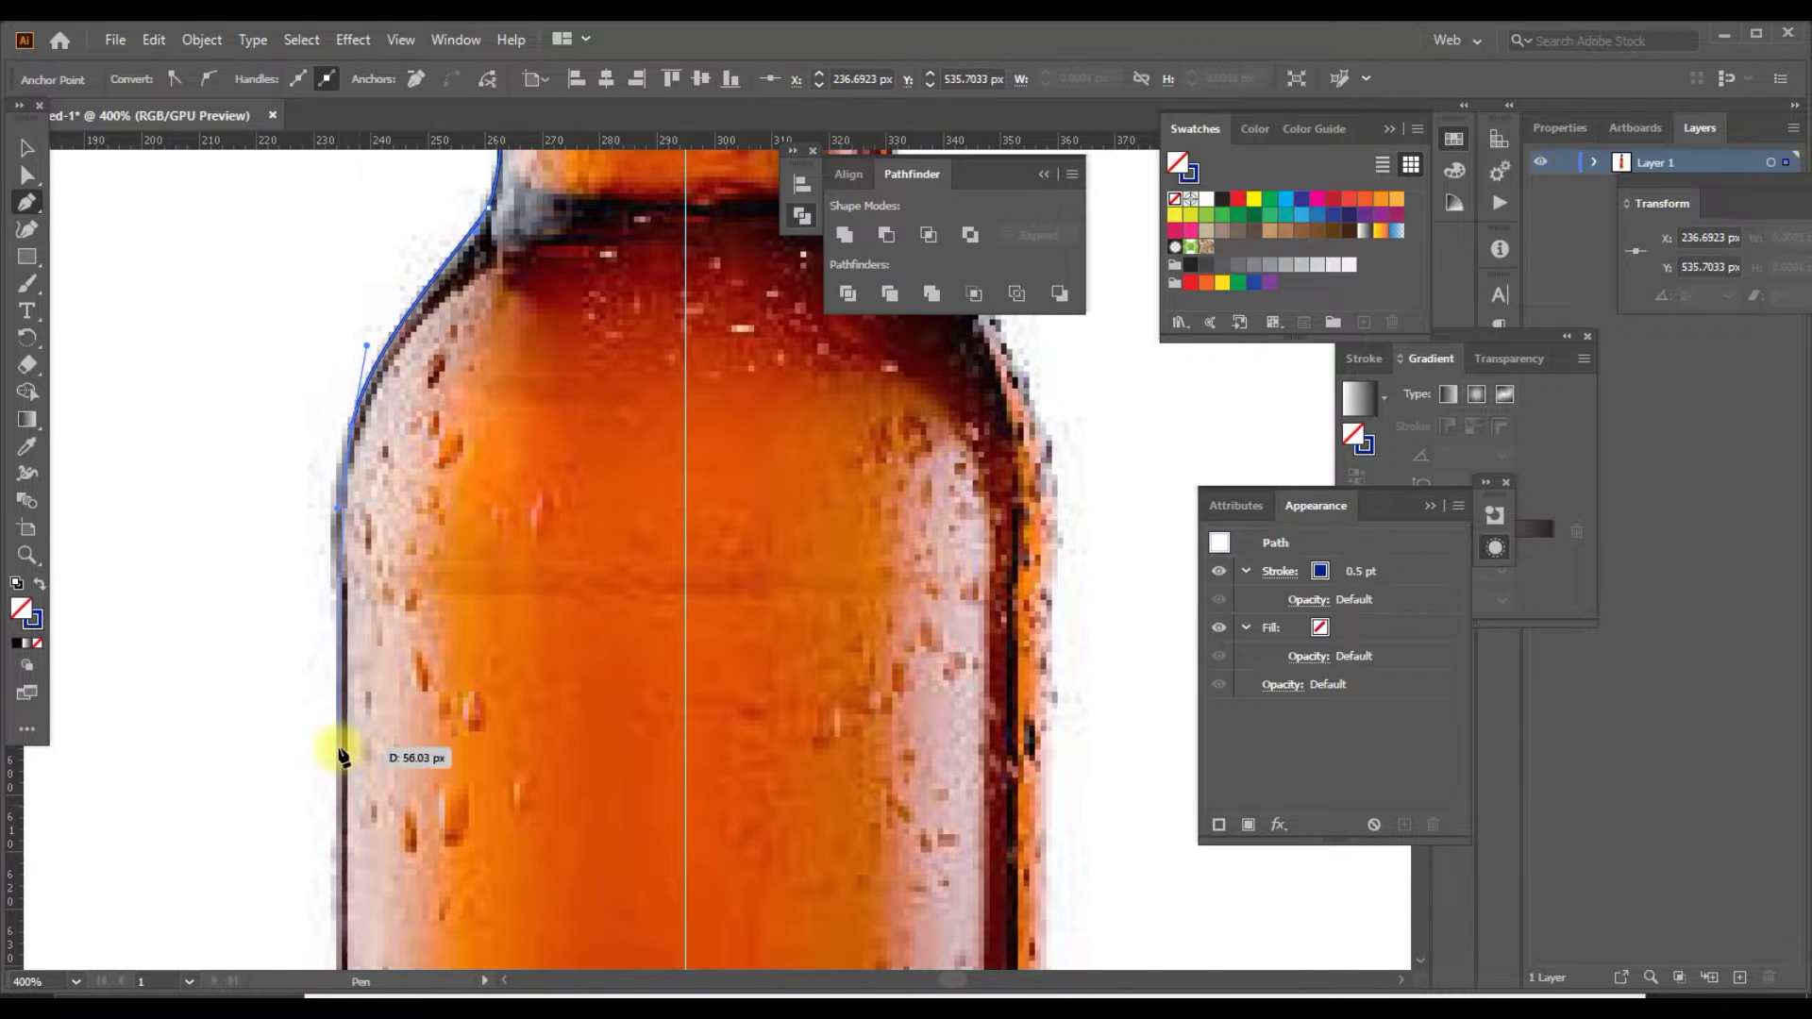
scroll(340, 755, "up", 1)
scroll(384, 416, "down", 3)
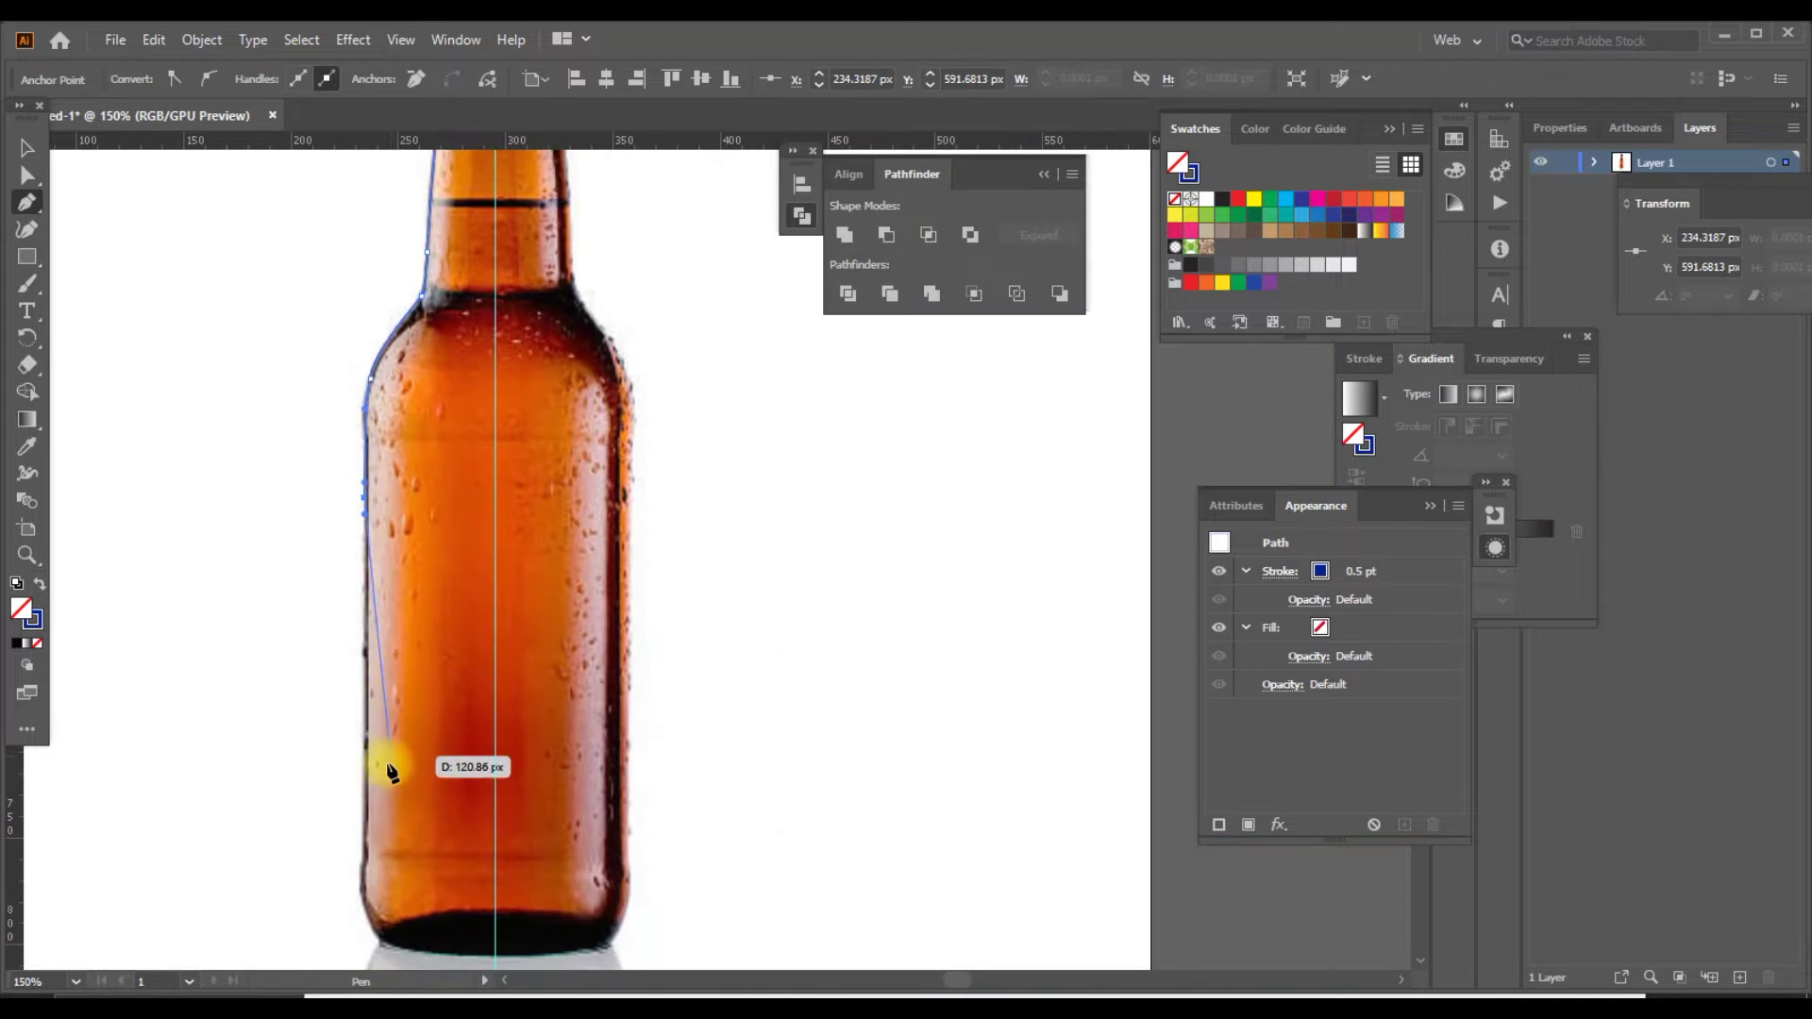
scroll(392, 764, "up", 2)
scroll(412, 397, "up", 1)
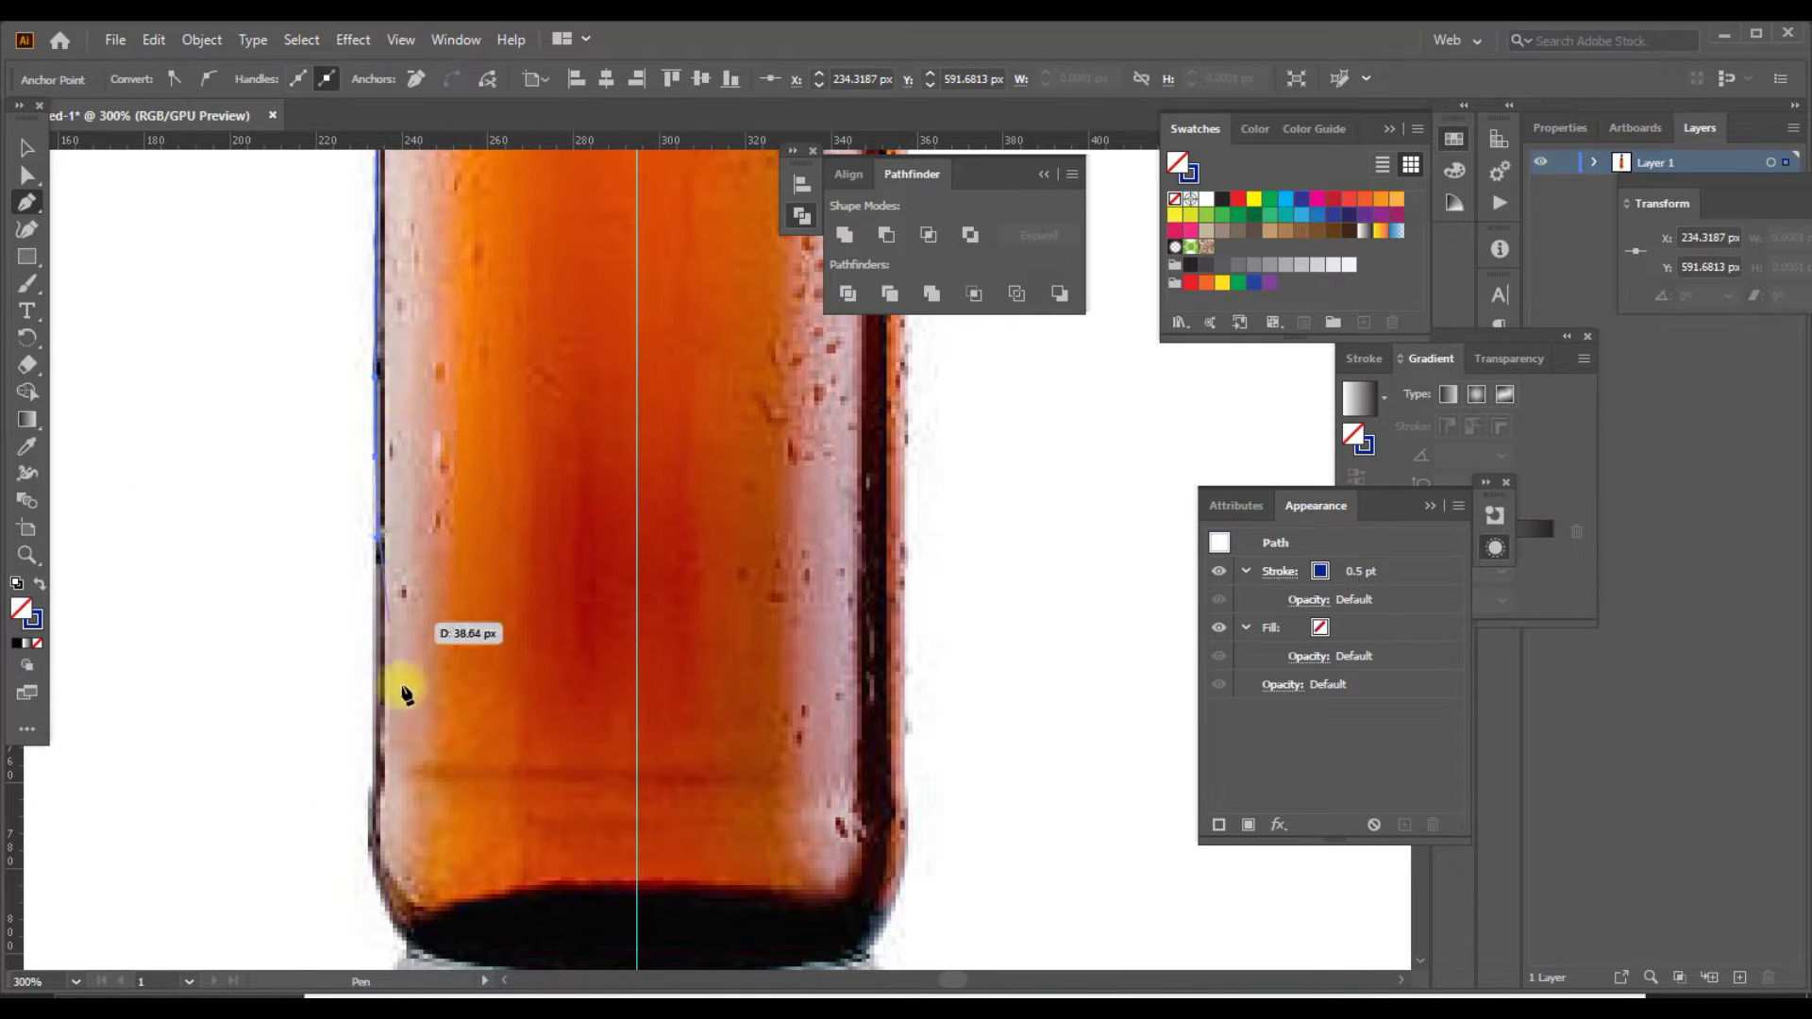
scroll(370, 557, "up", 1)
scroll(370, 562, "up", 1)
left_click(376, 577)
scroll(366, 710, "down", 2)
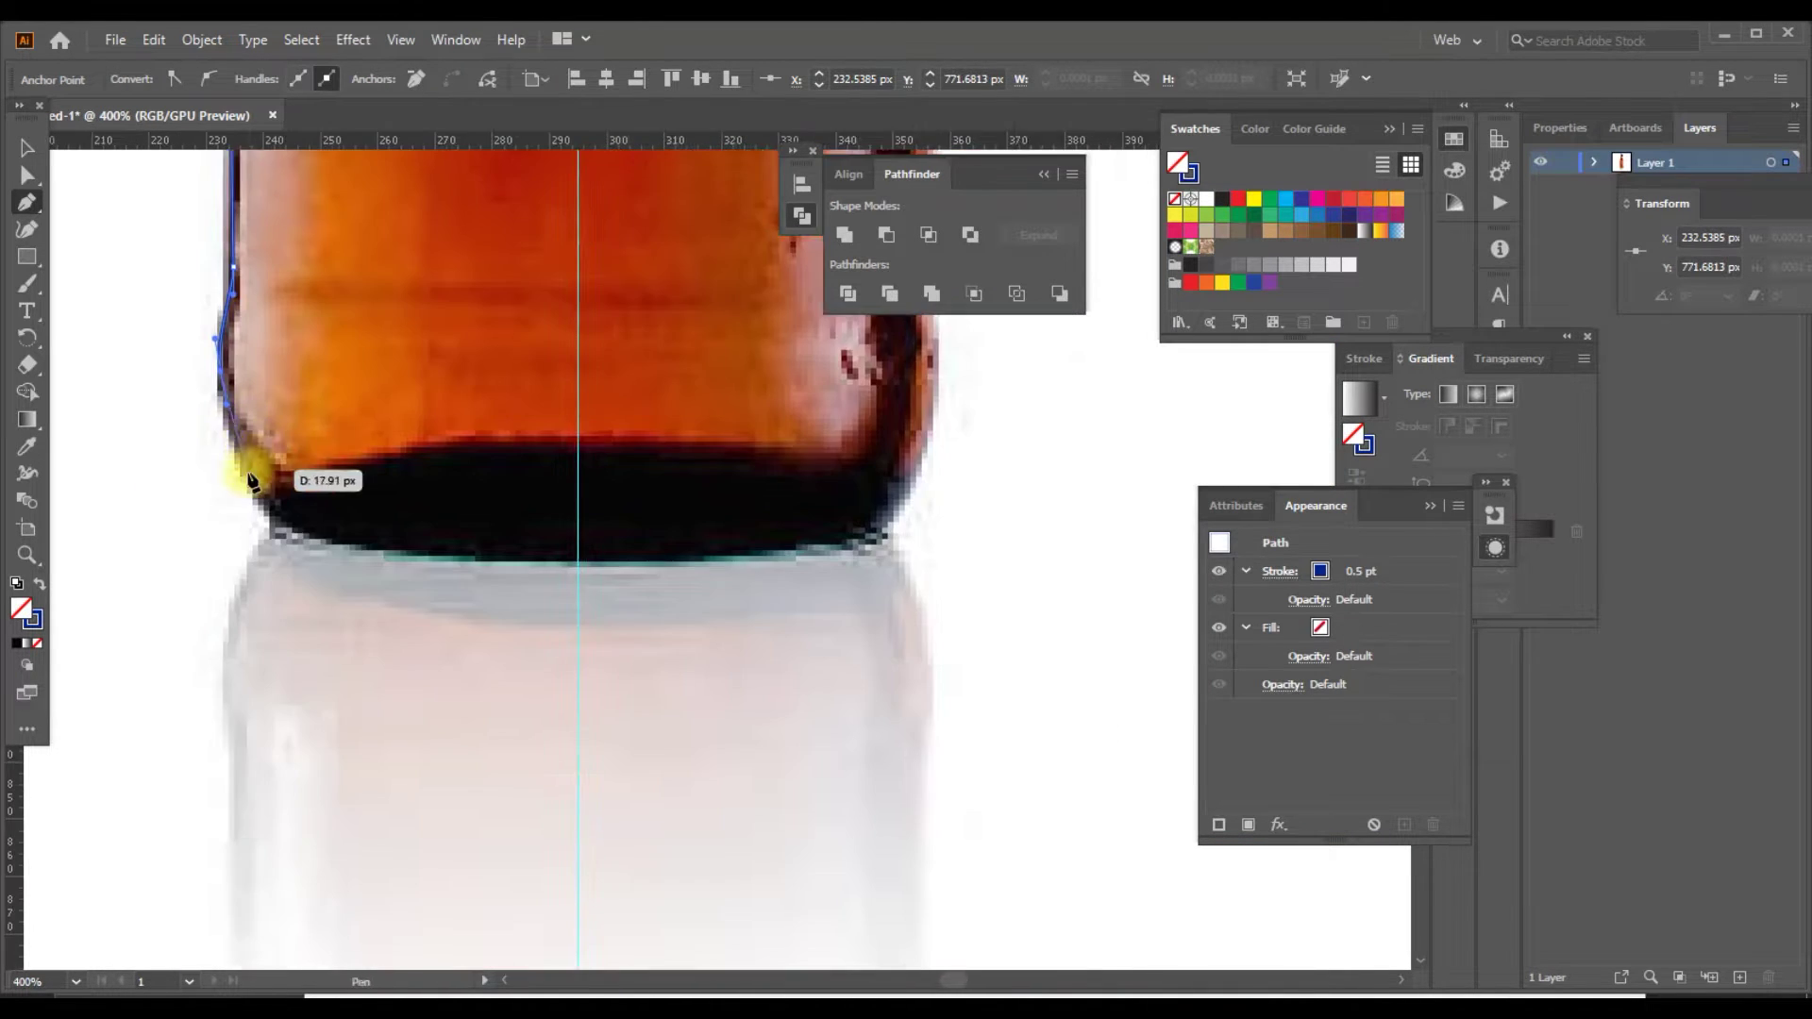
scroll(263, 463, "up", 1)
left_click(220, 374)
left_click_drag(393, 617, 404, 623)
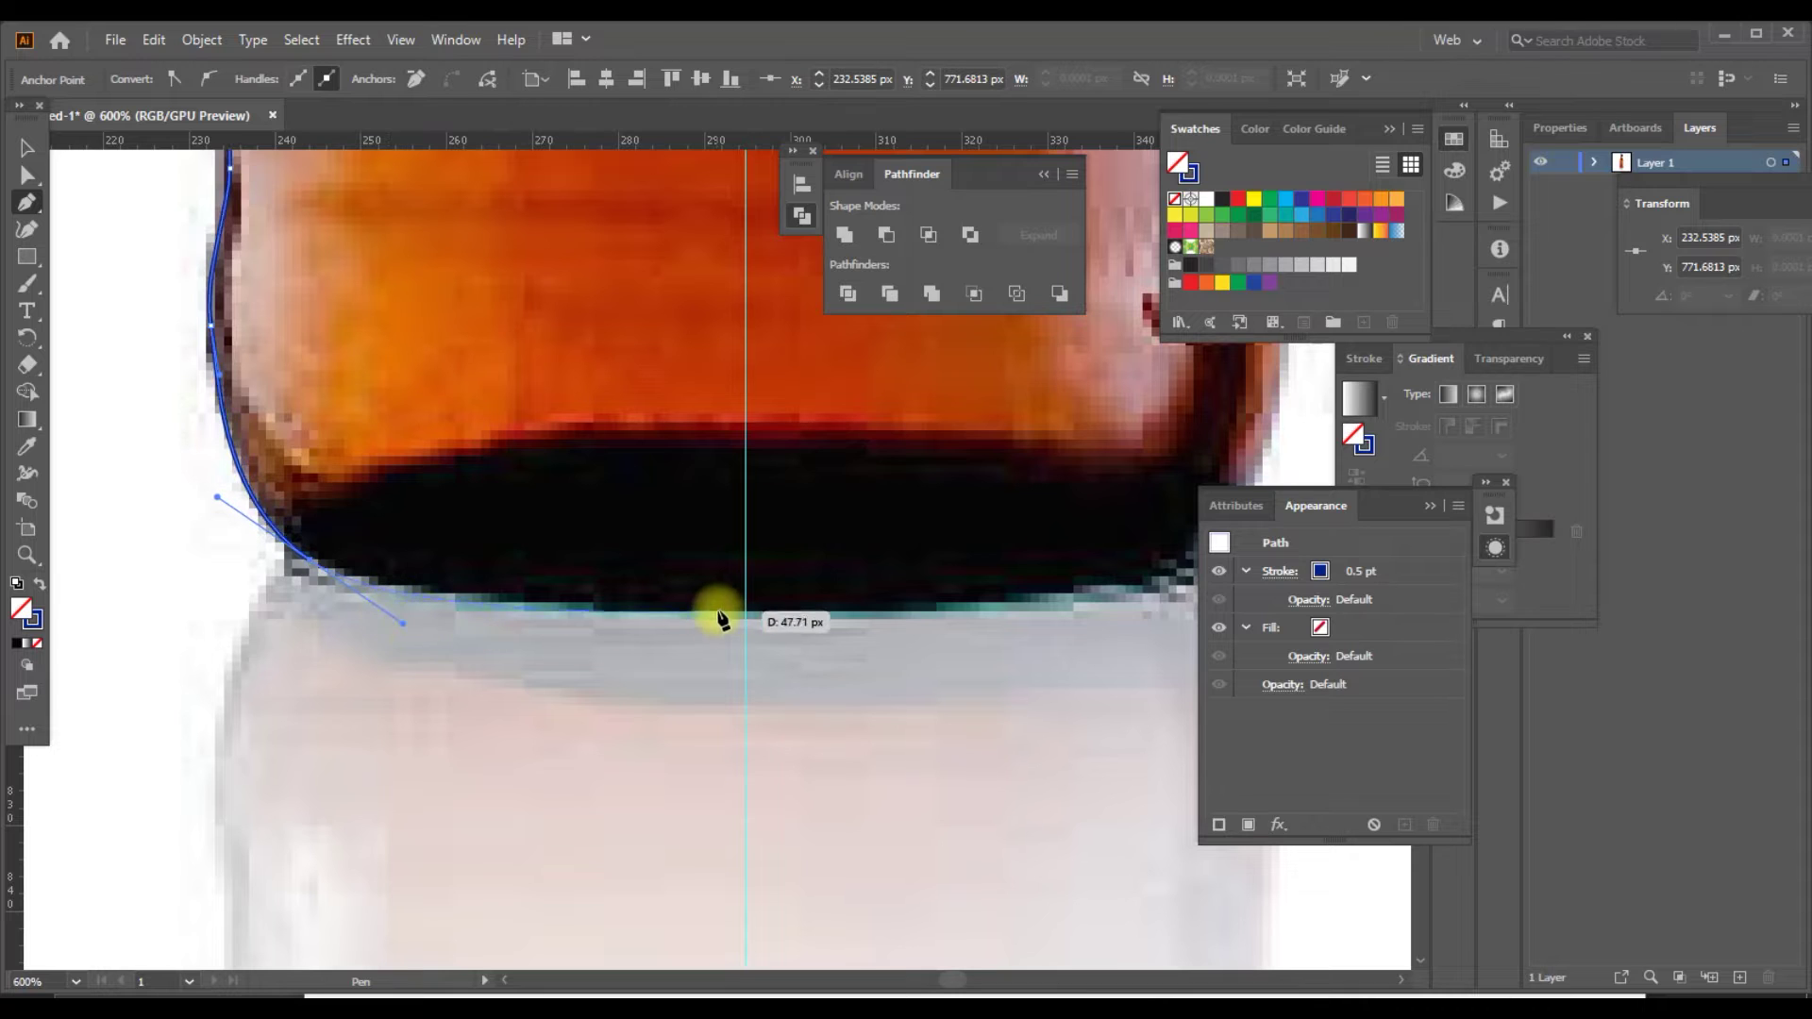
left_click_drag(745, 612, 754, 623)
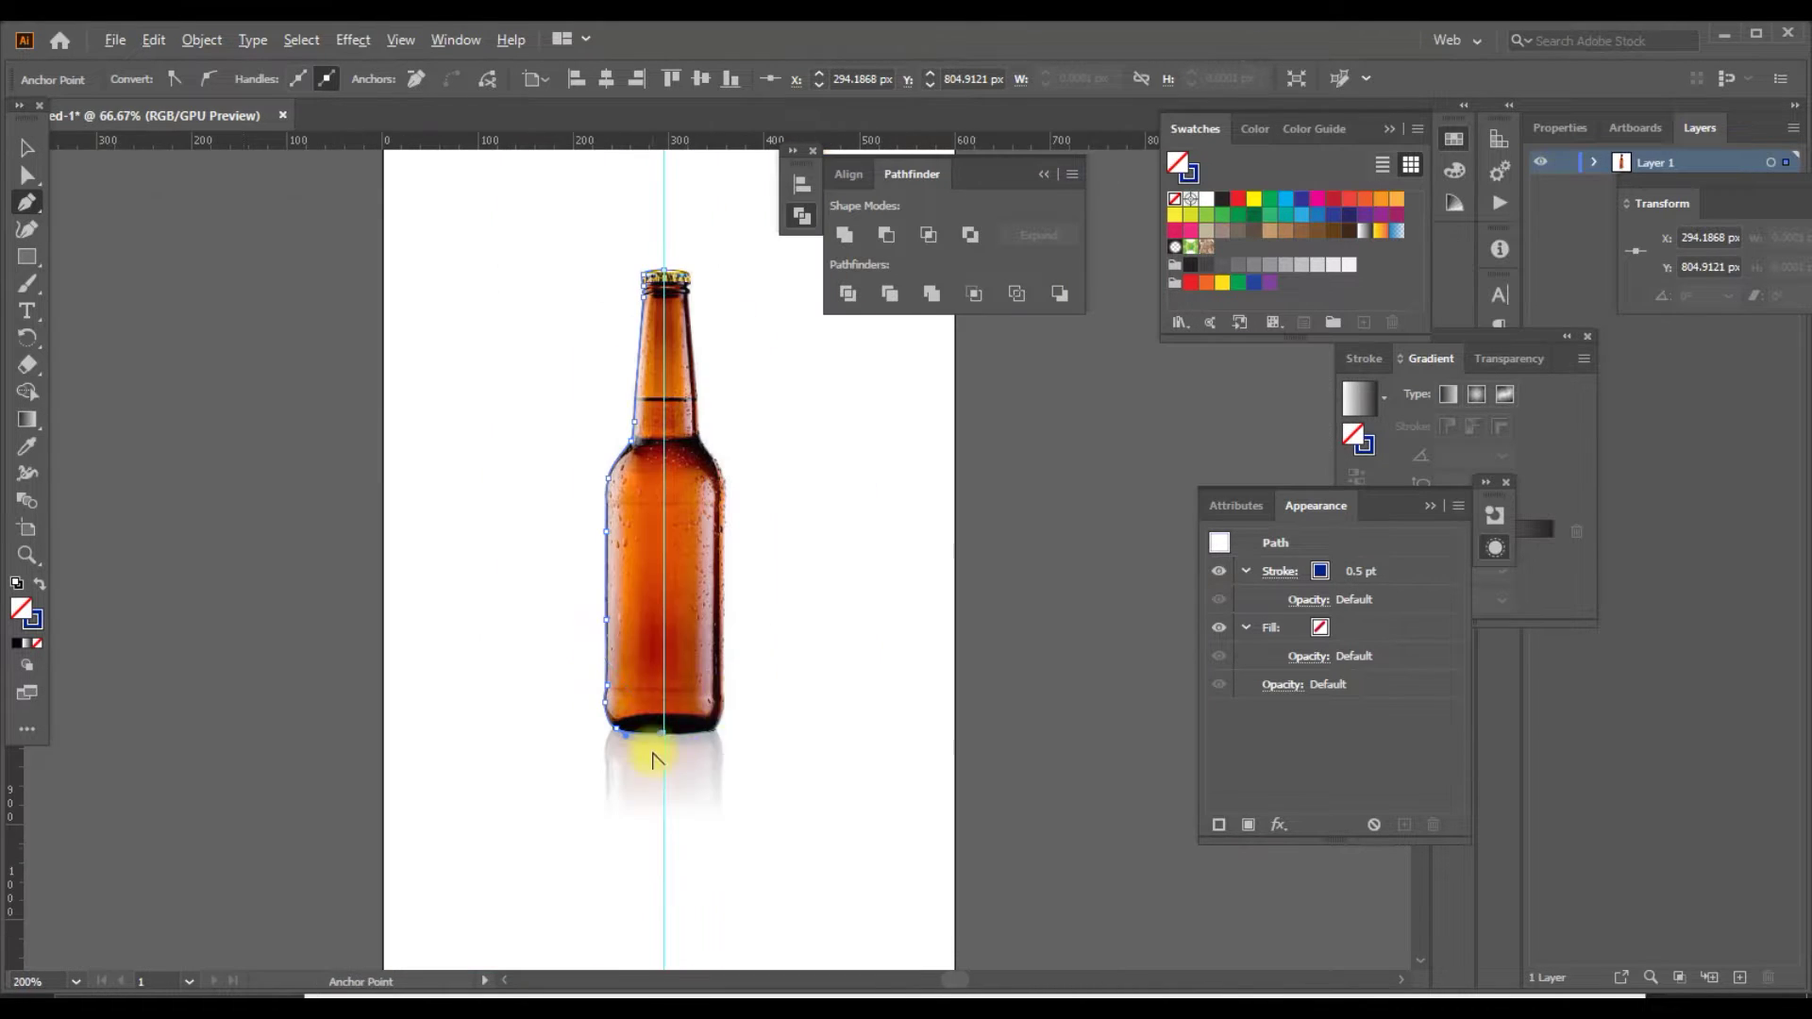
scroll(567, 396, "up", 2)
scroll(402, 412, "right", 1)
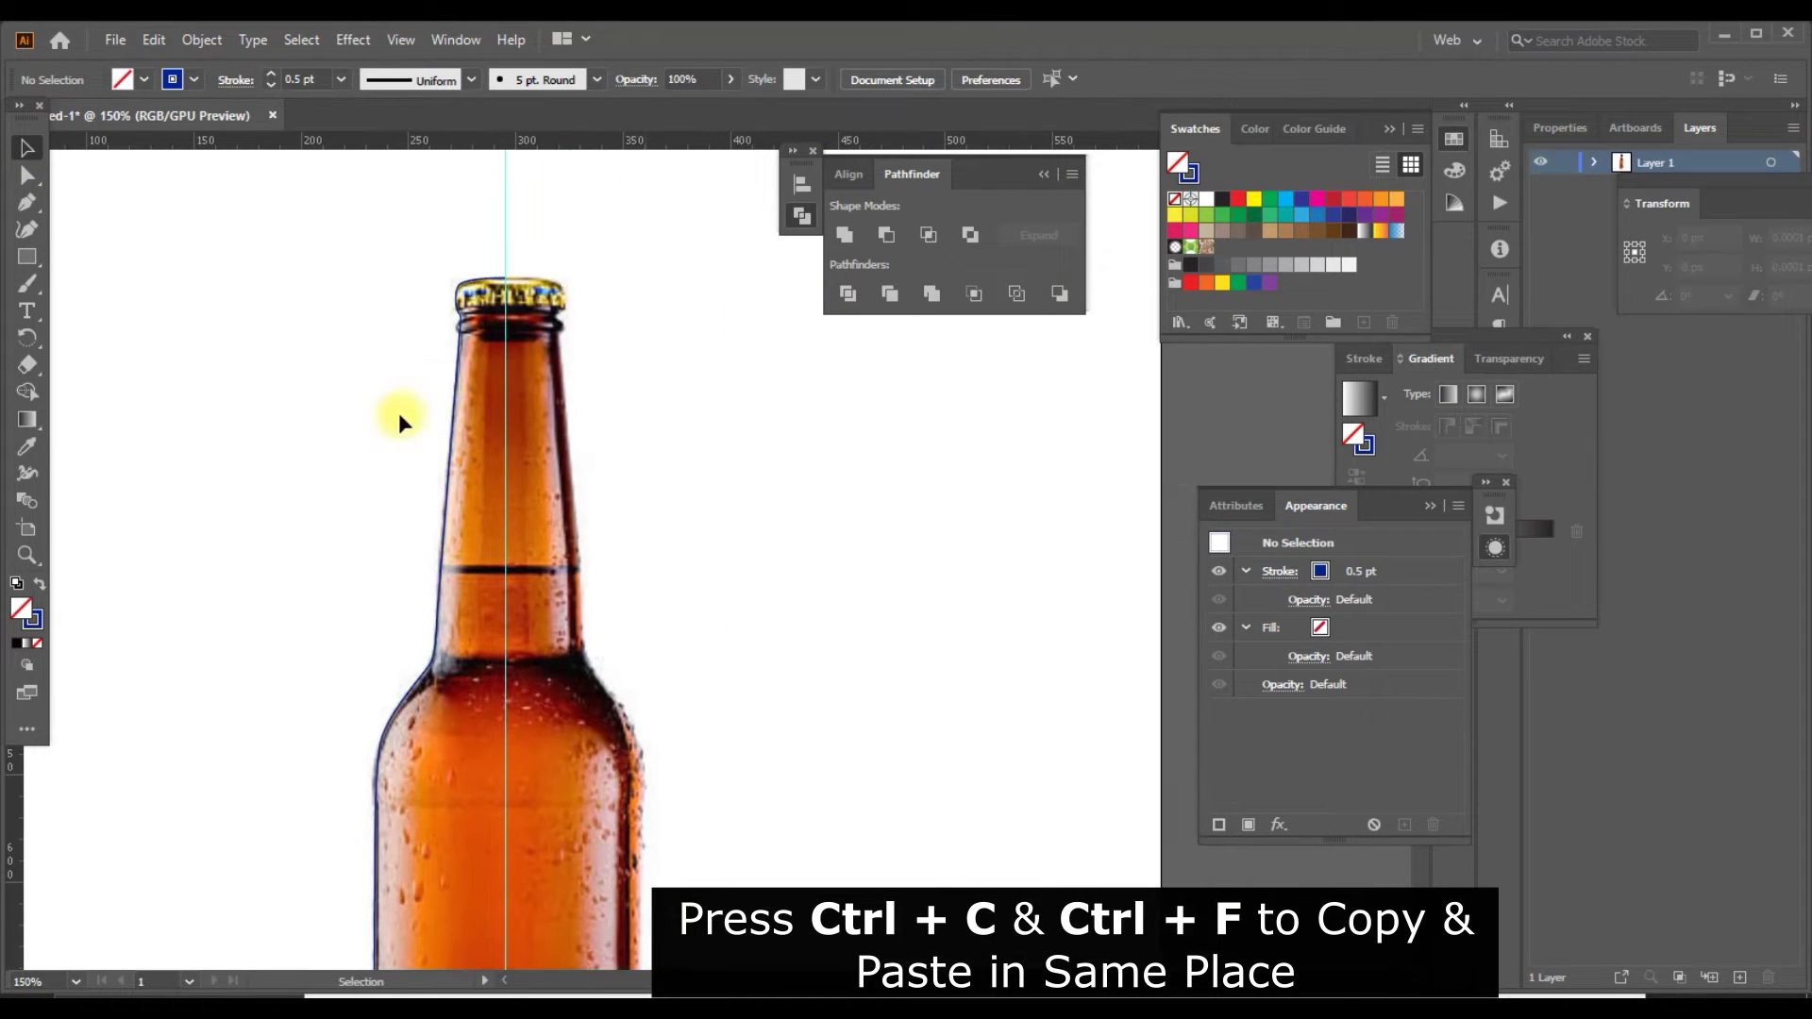
Reflect a copy of the half outline vertically and copy the outline's width value.
left_click(455, 394)
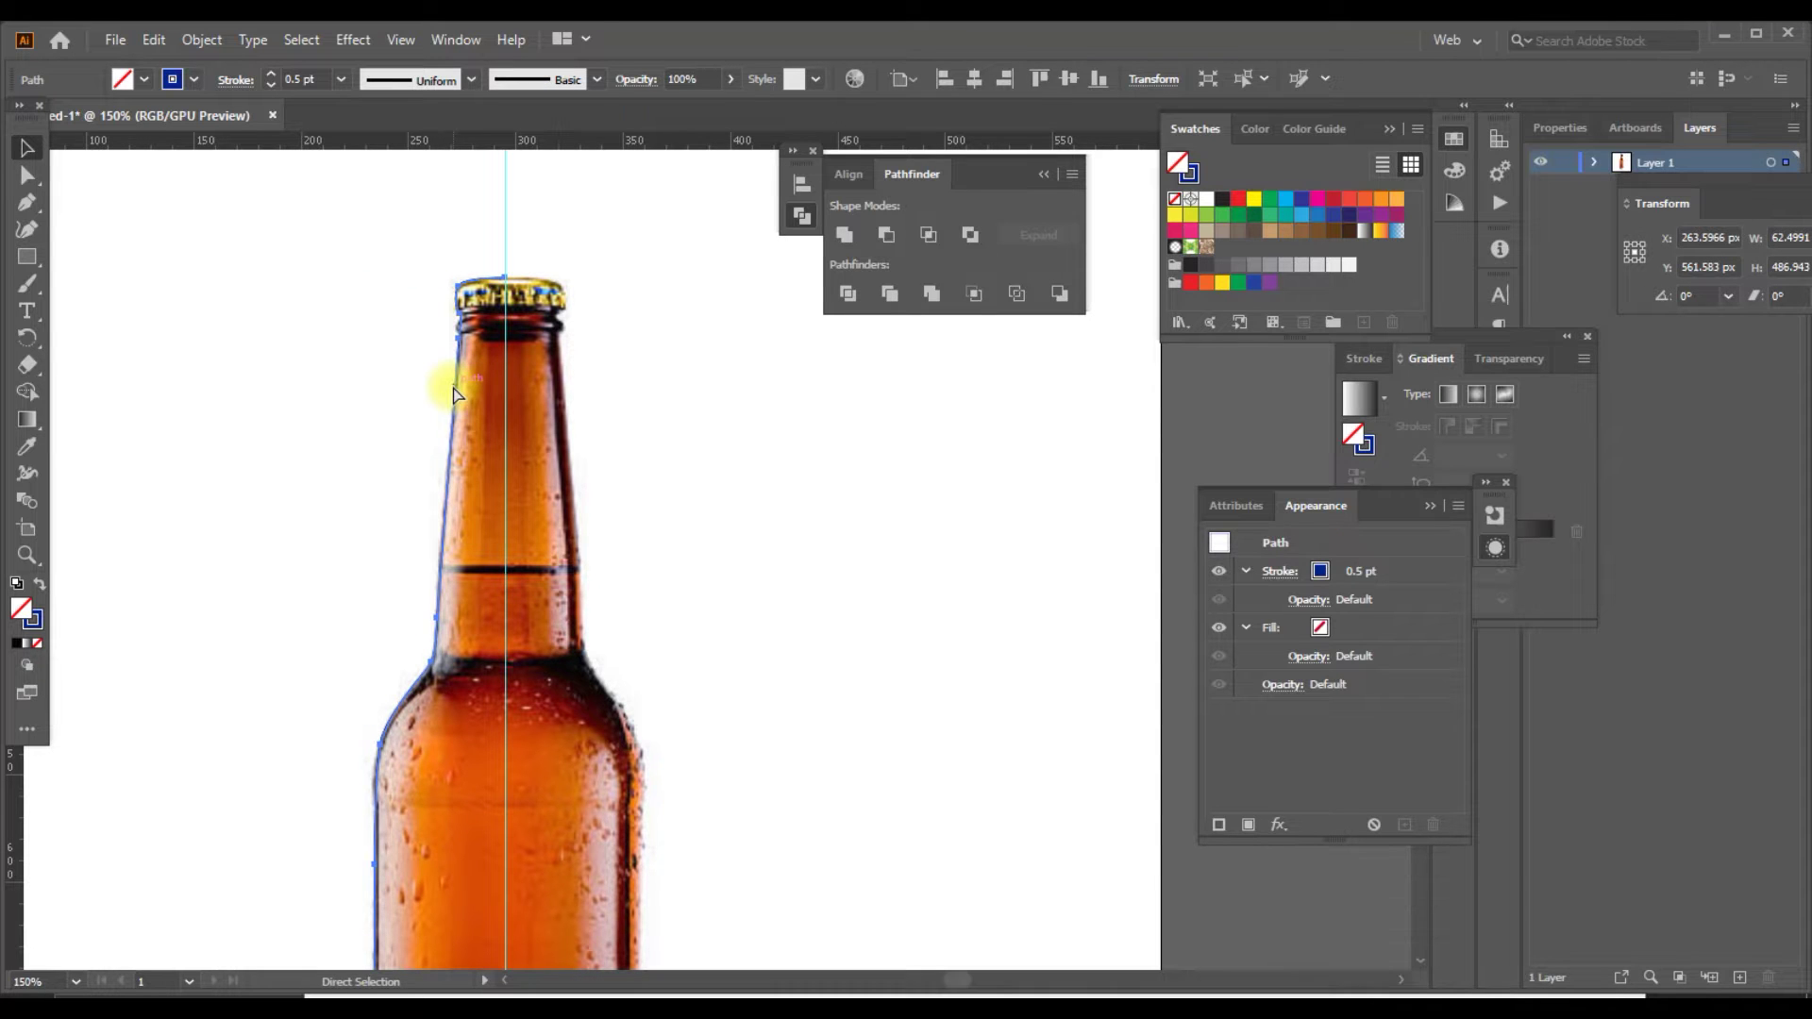
left_click(462, 373)
right_click(460, 365)
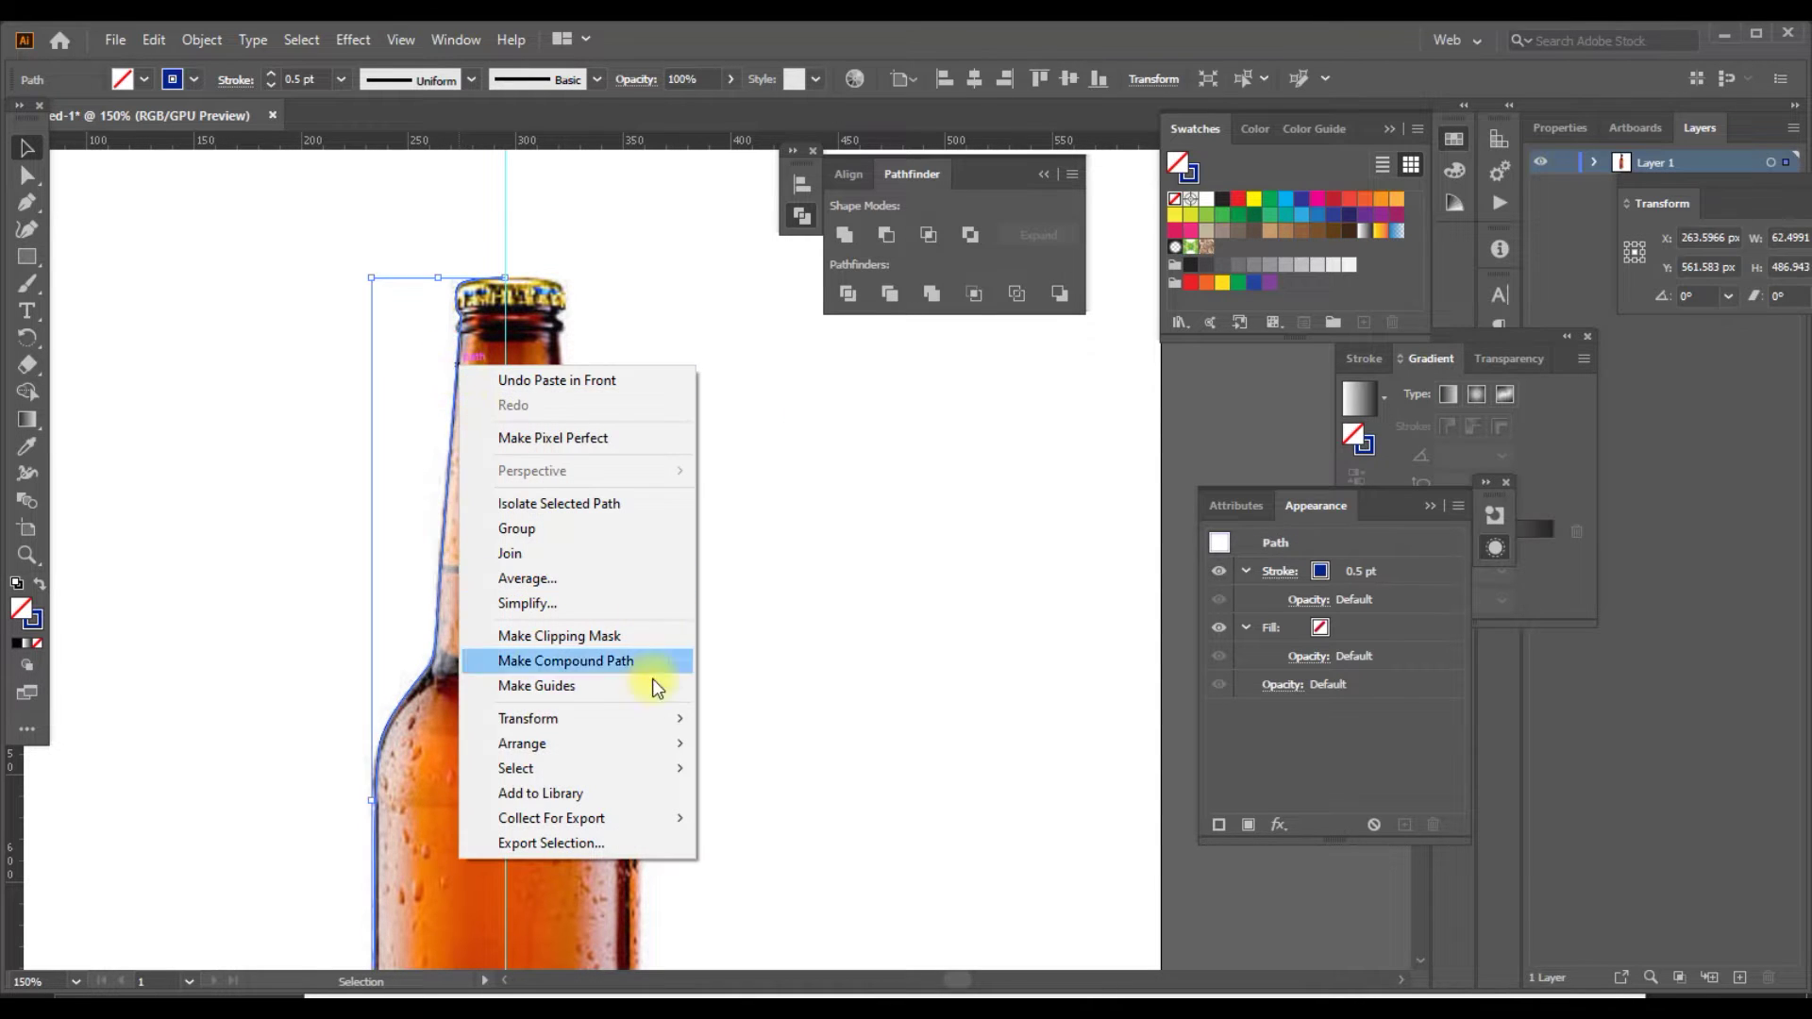
mouse_move(529, 719)
left_click(807, 801)
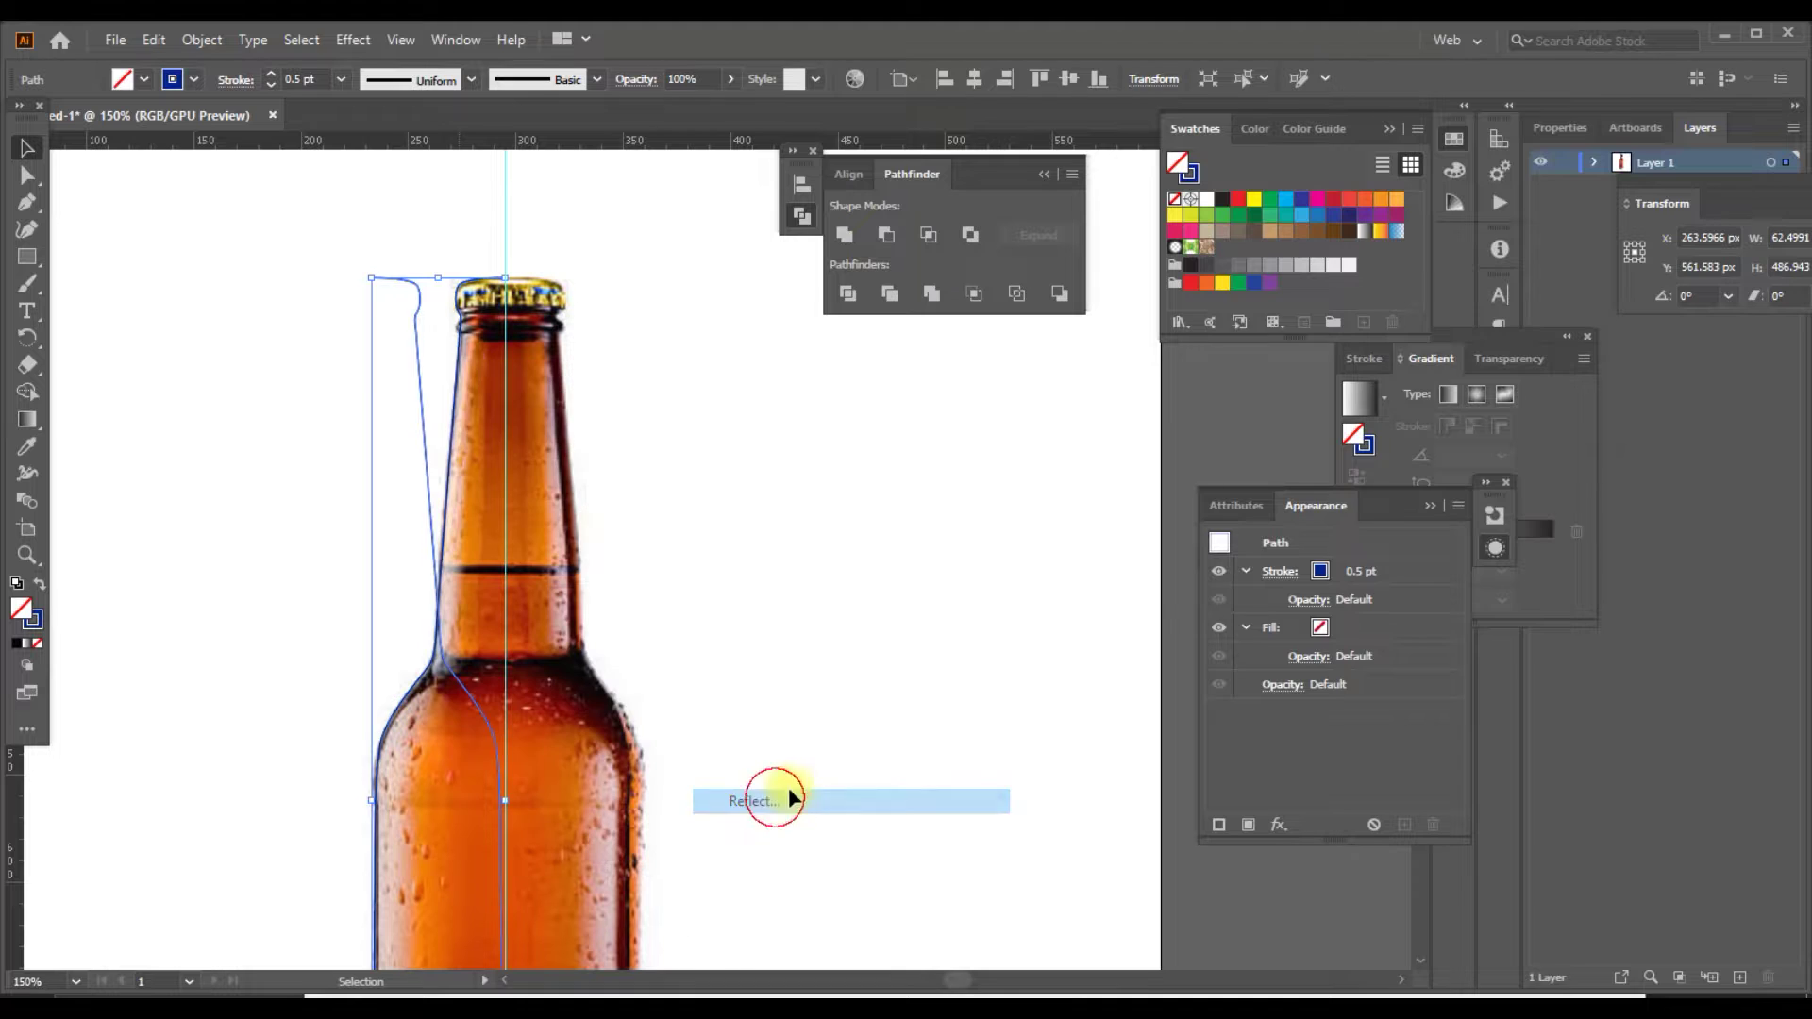
left_click(1418, 597)
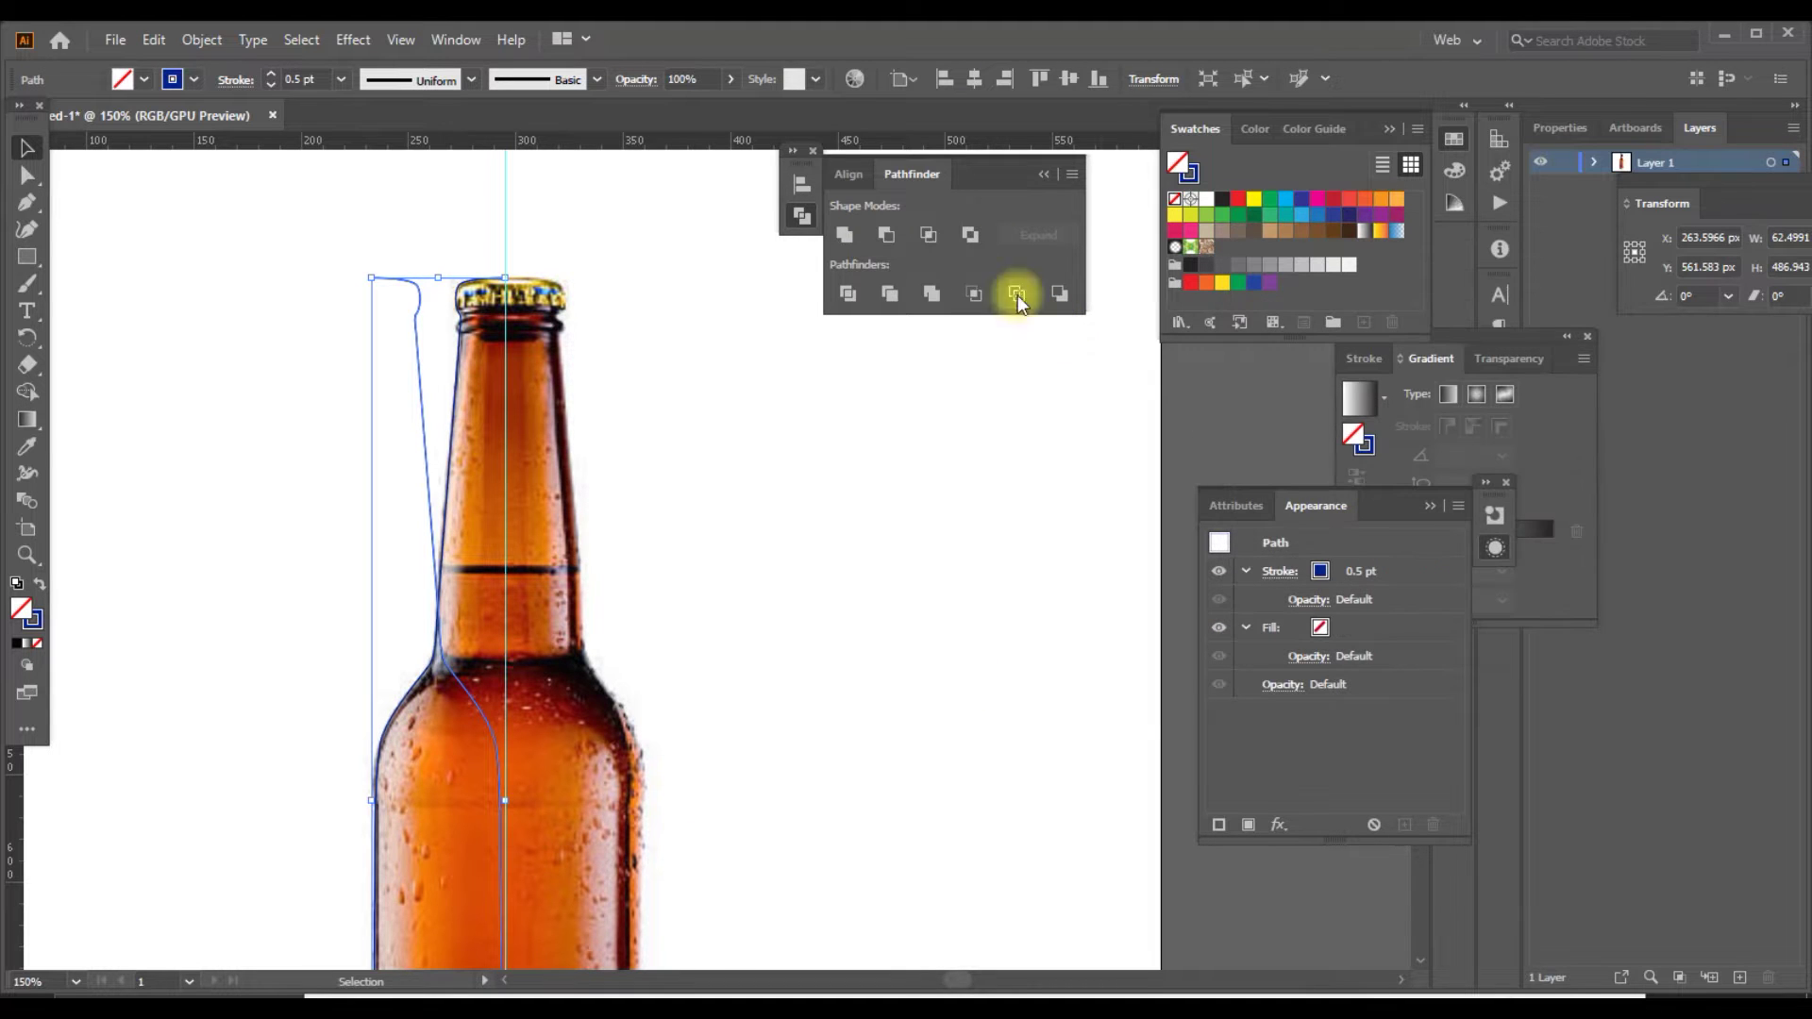
left_click(1153, 79)
left_click(1128, 114)
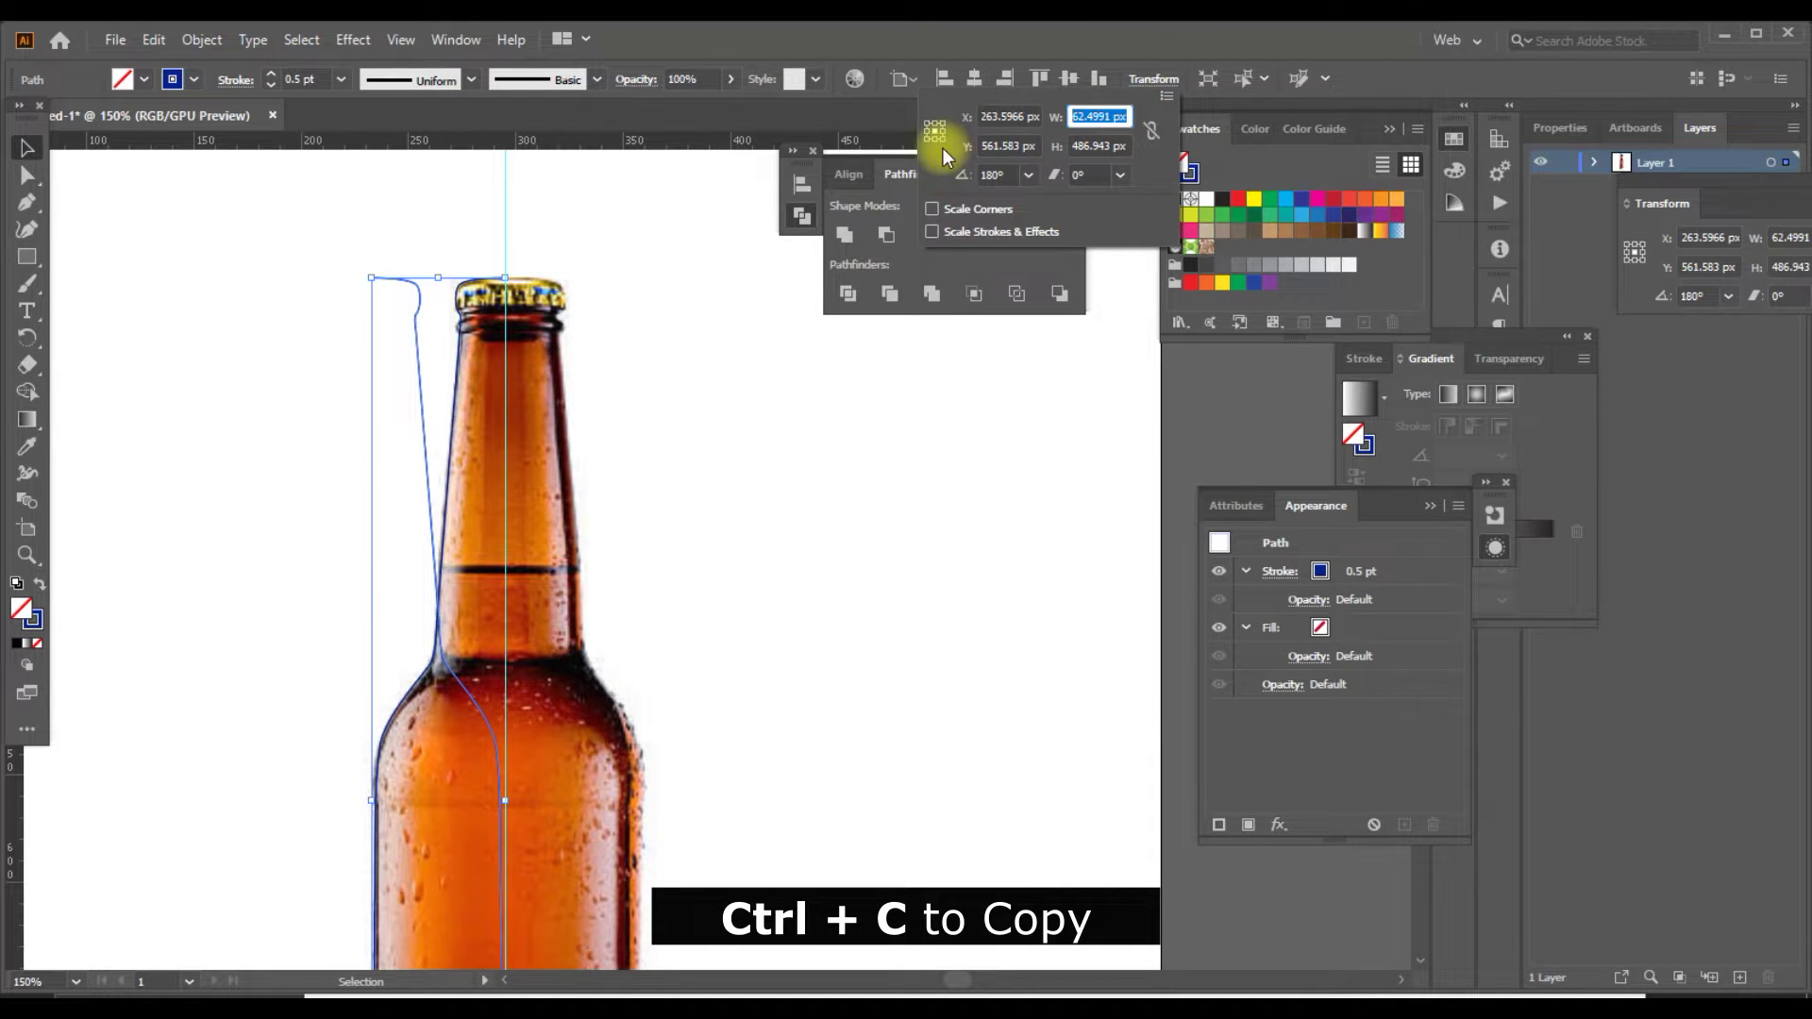
Move the mirrored half horizontally by the copied width, 62.4991 px, with 0 vertical offset.
double_click(31, 145)
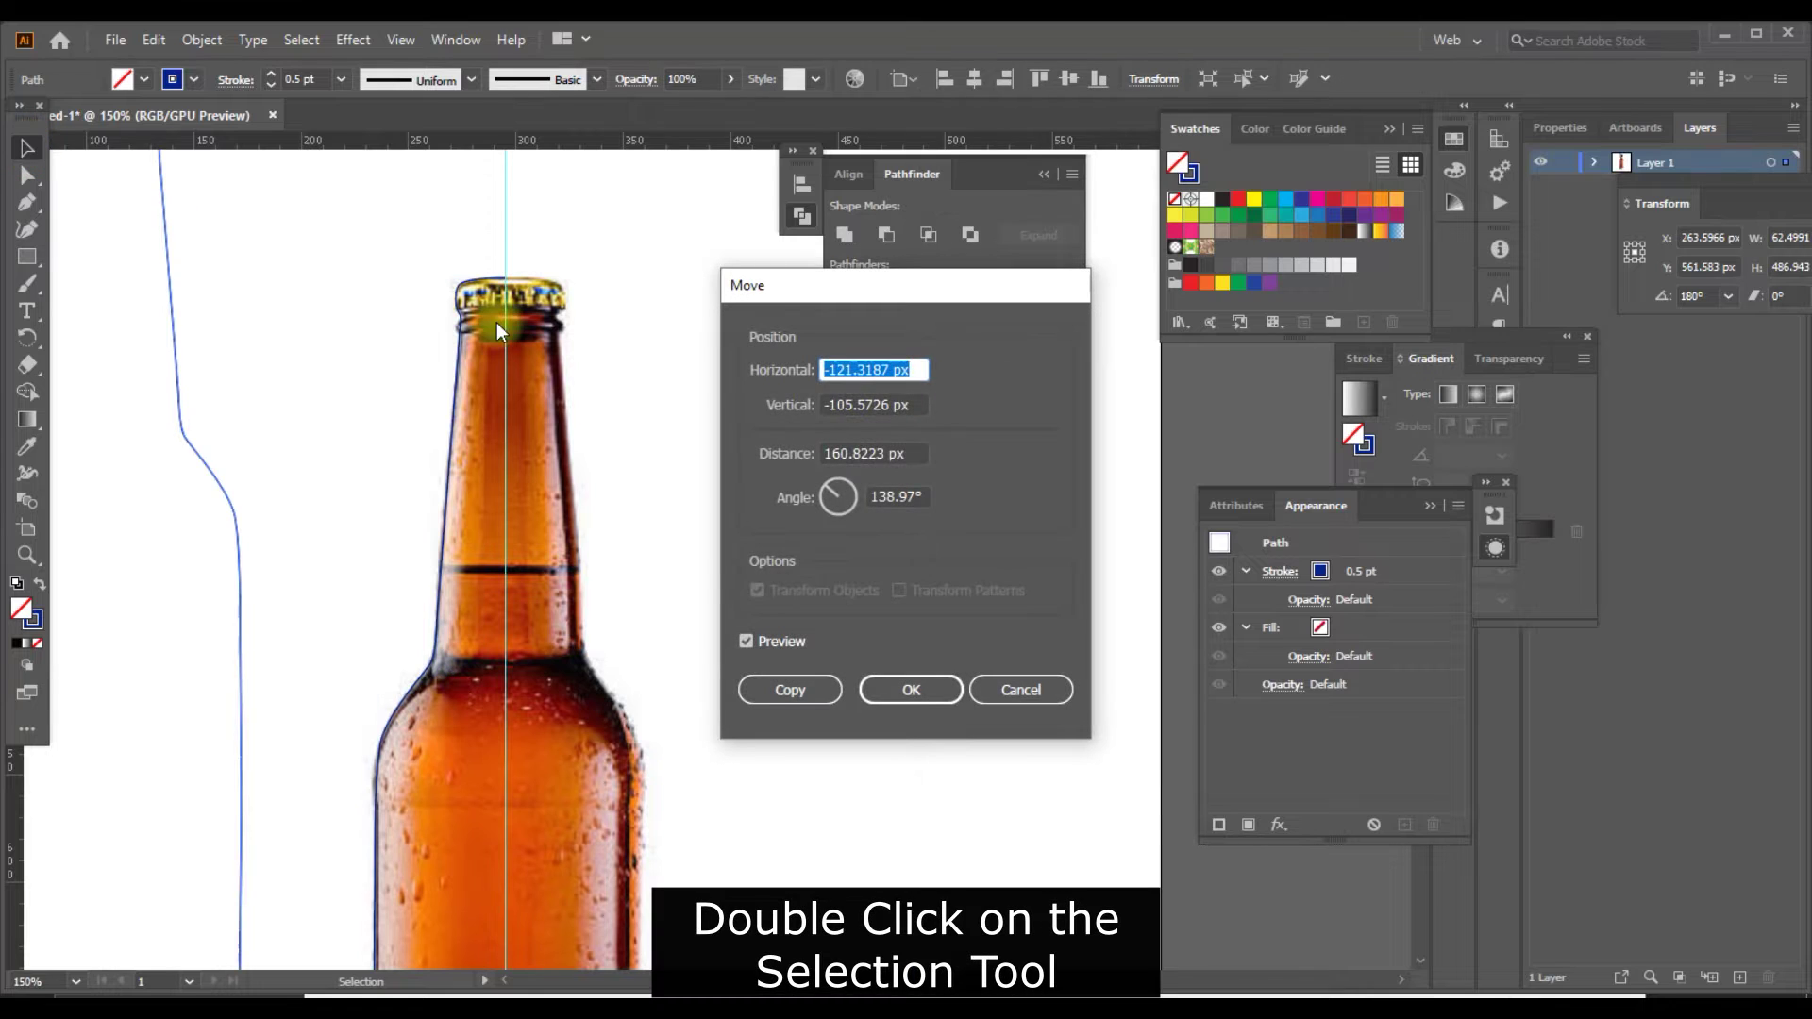
type("62.4991 px")
key("Tab")
type("0")
key("Tab")
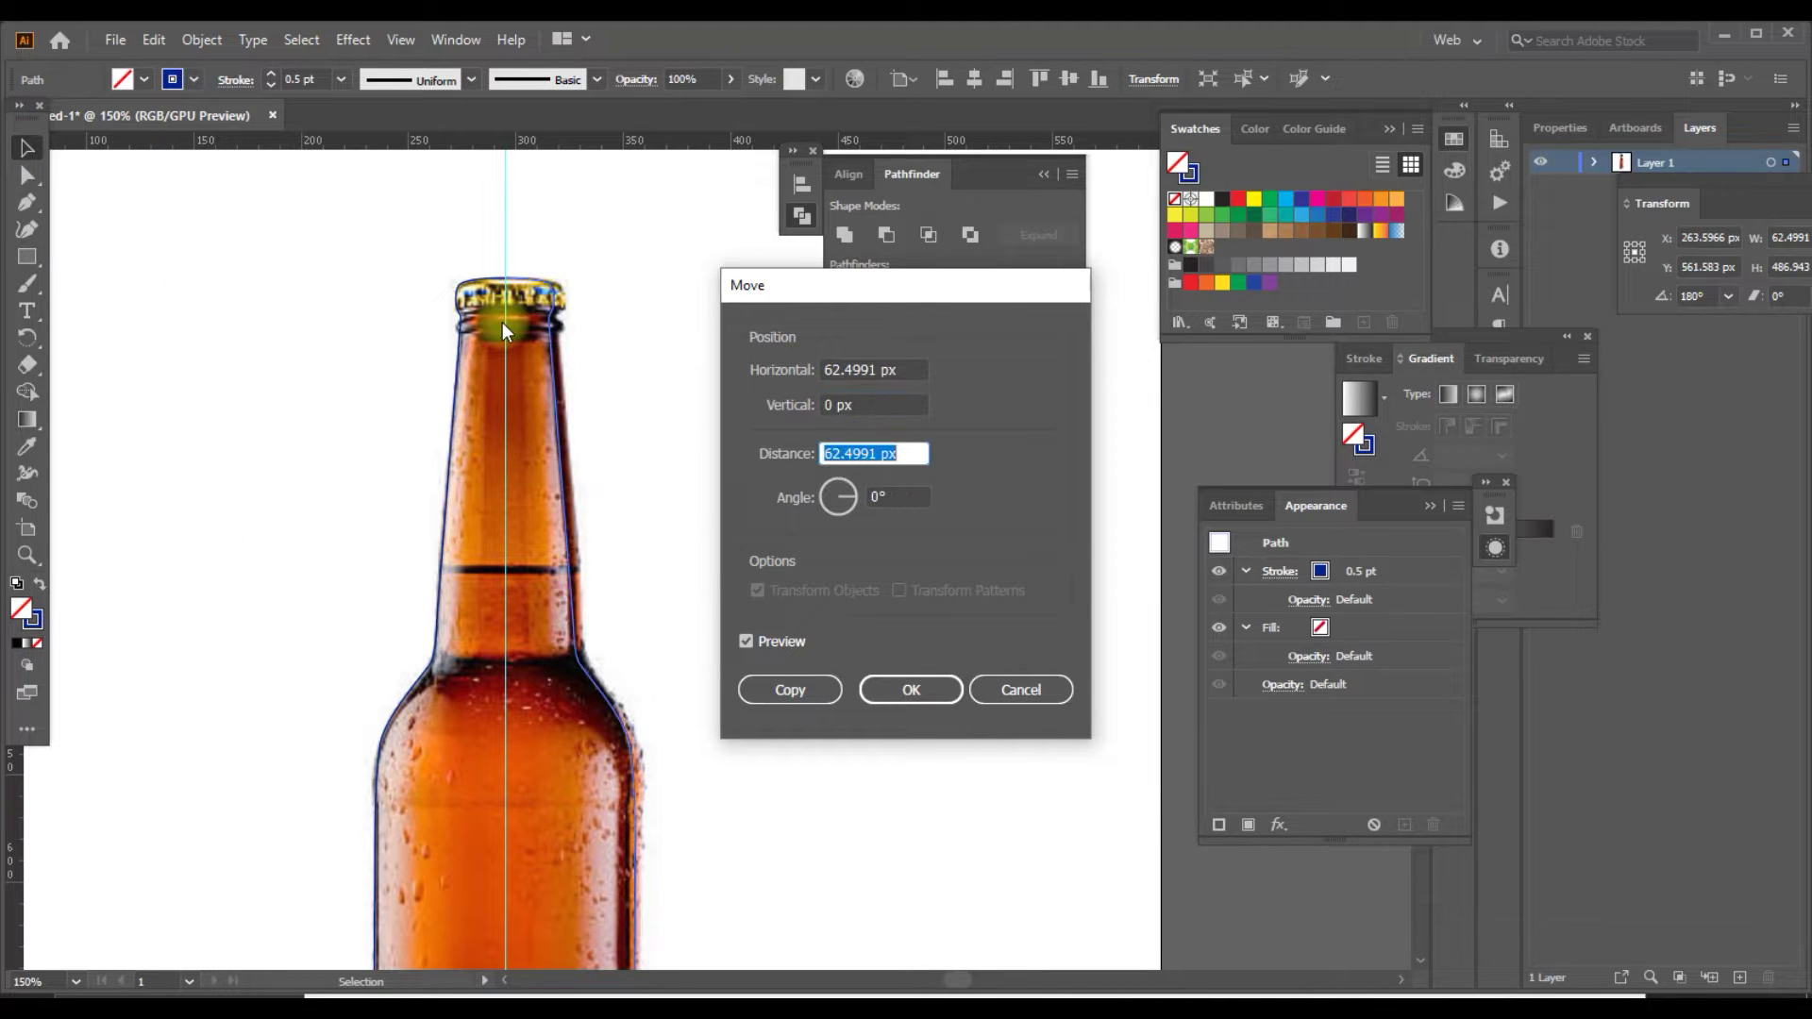
left_click(911, 690)
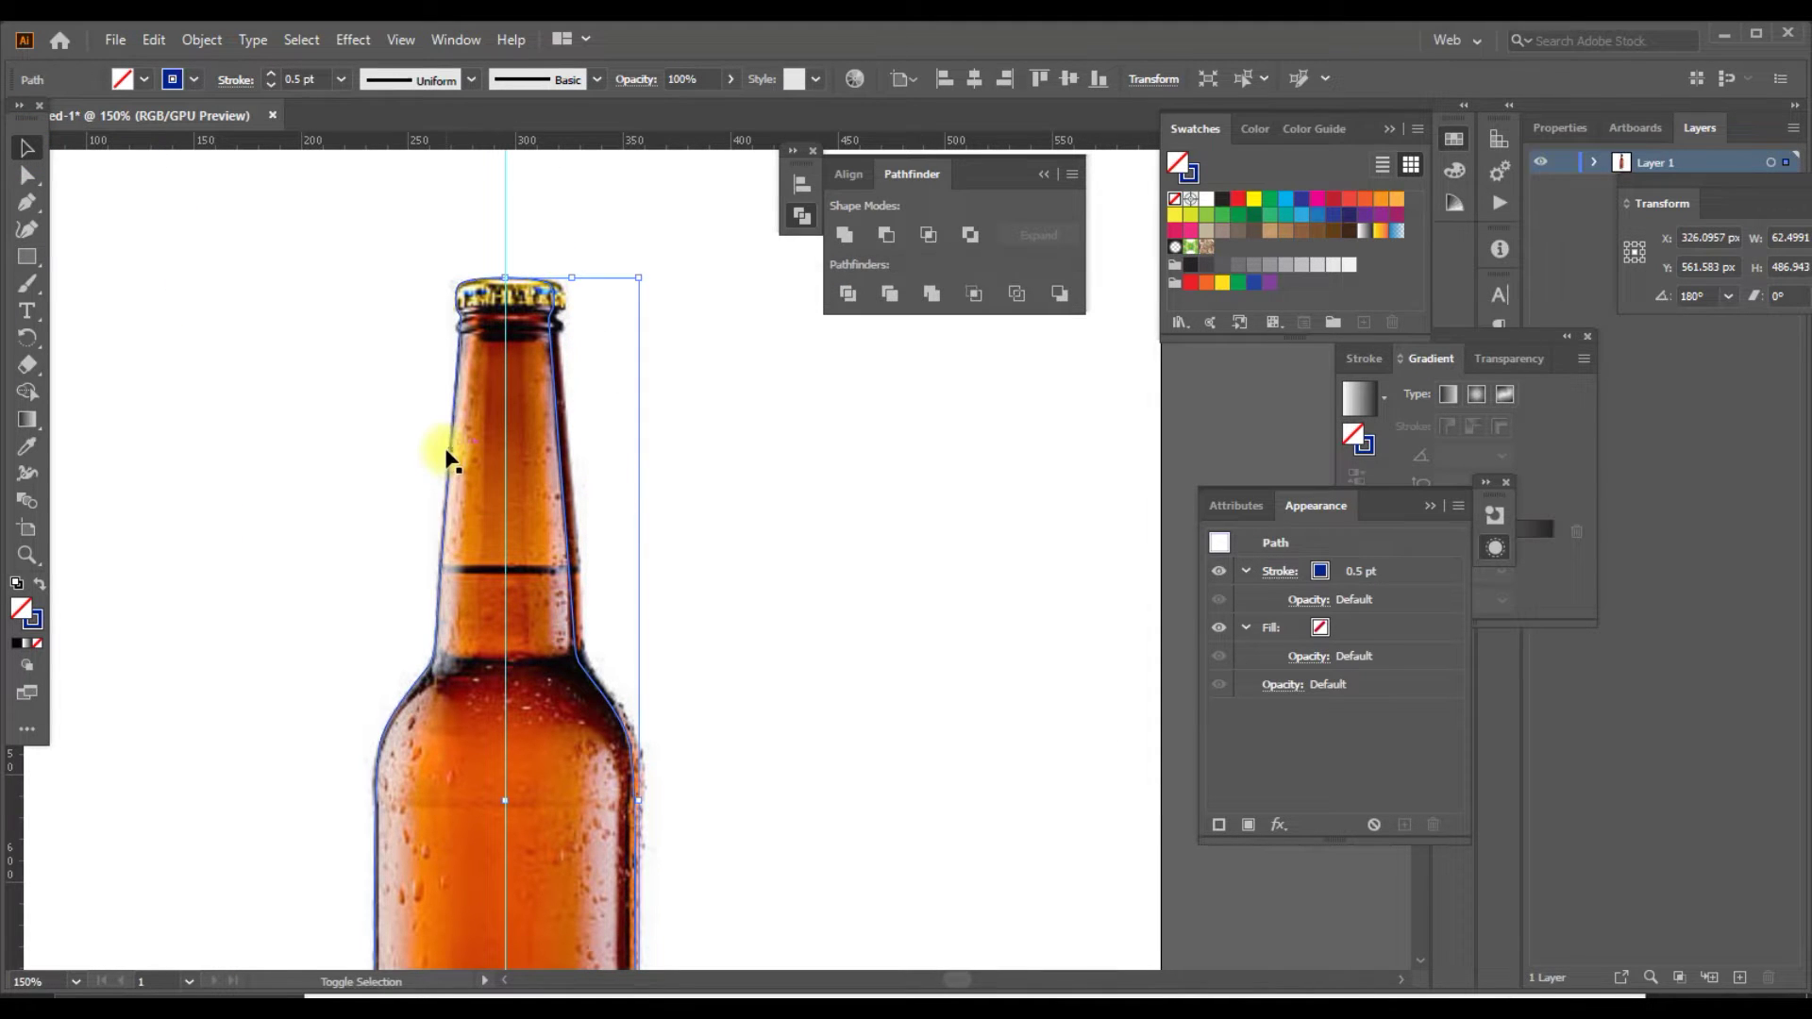
Select both halves and drag the complete bottle outline to the left of the photo.
left_click(449, 462, "shift")
key("ctrl+minus")
key("ctrl+minus")
left_click_drag(779, 506, 603, 483)
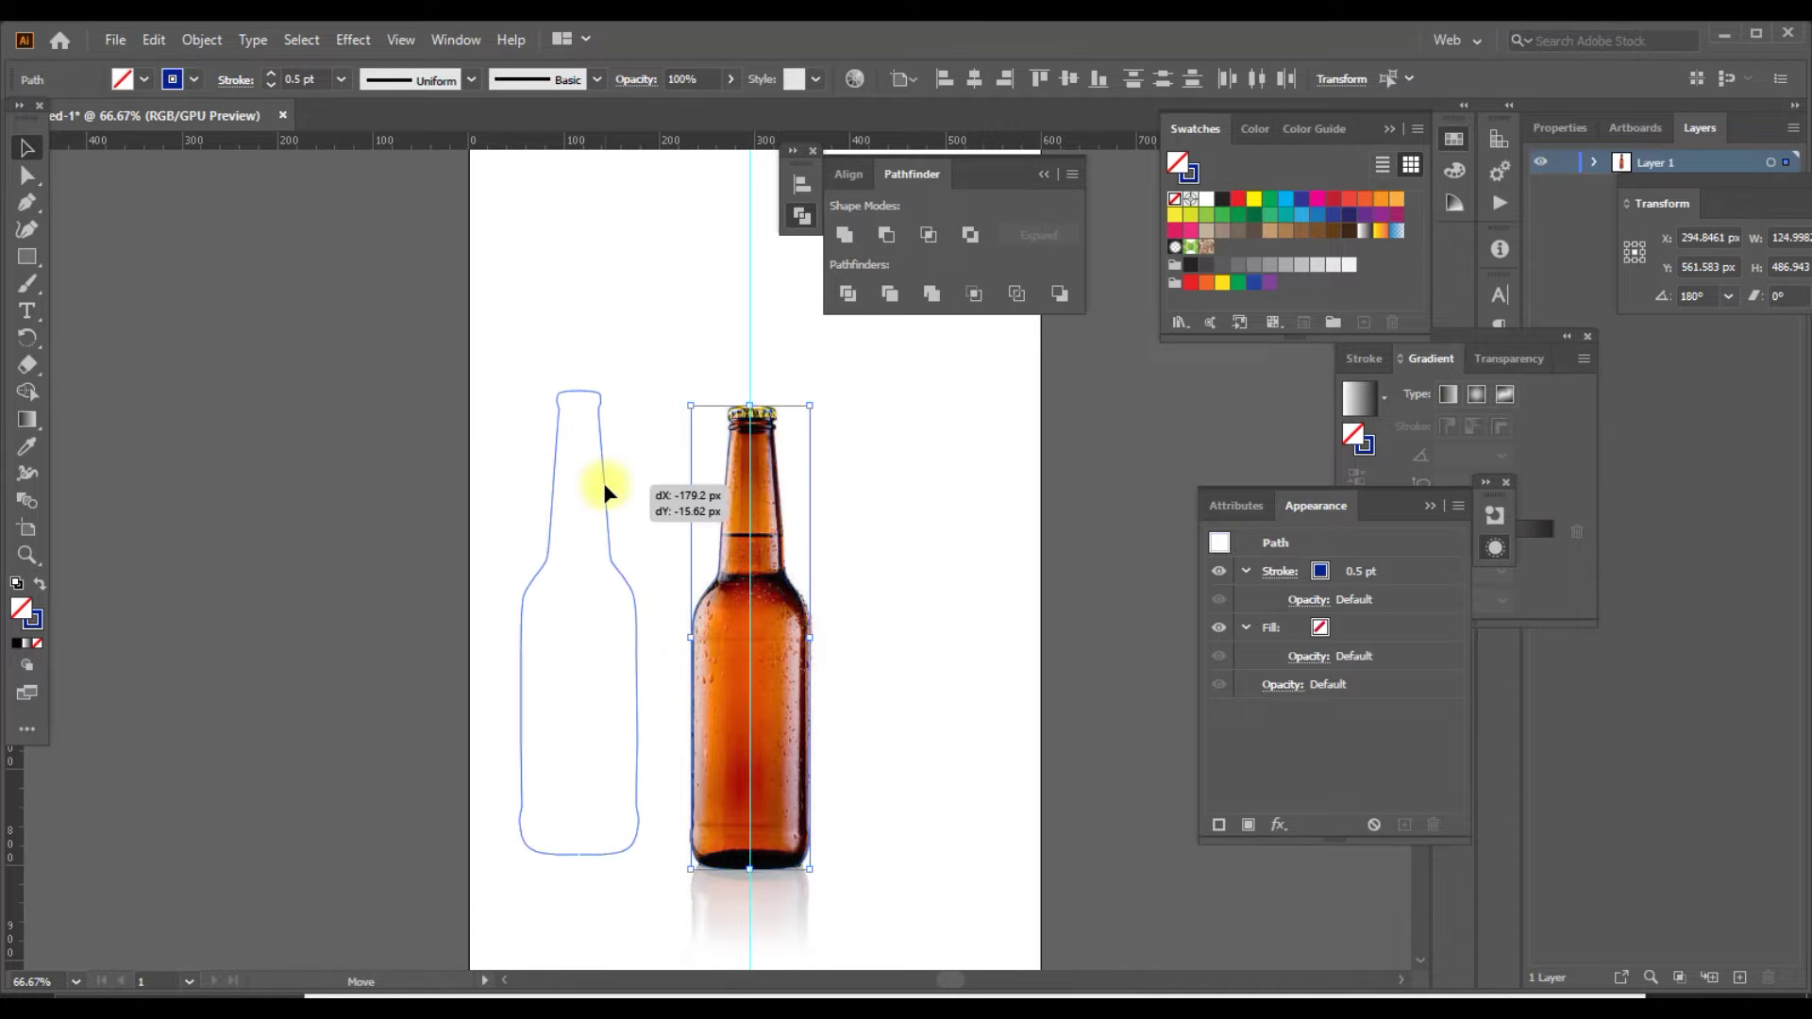
left_click(632, 407)
Join the two loose top anchors of the bottle halves into one.
scroll(593, 343, "up", 5)
mouse_move(587, 625)
left_mouse_down()
mouse_move(647, 632)
mouse_move(597, 627)
left_mouse_up()
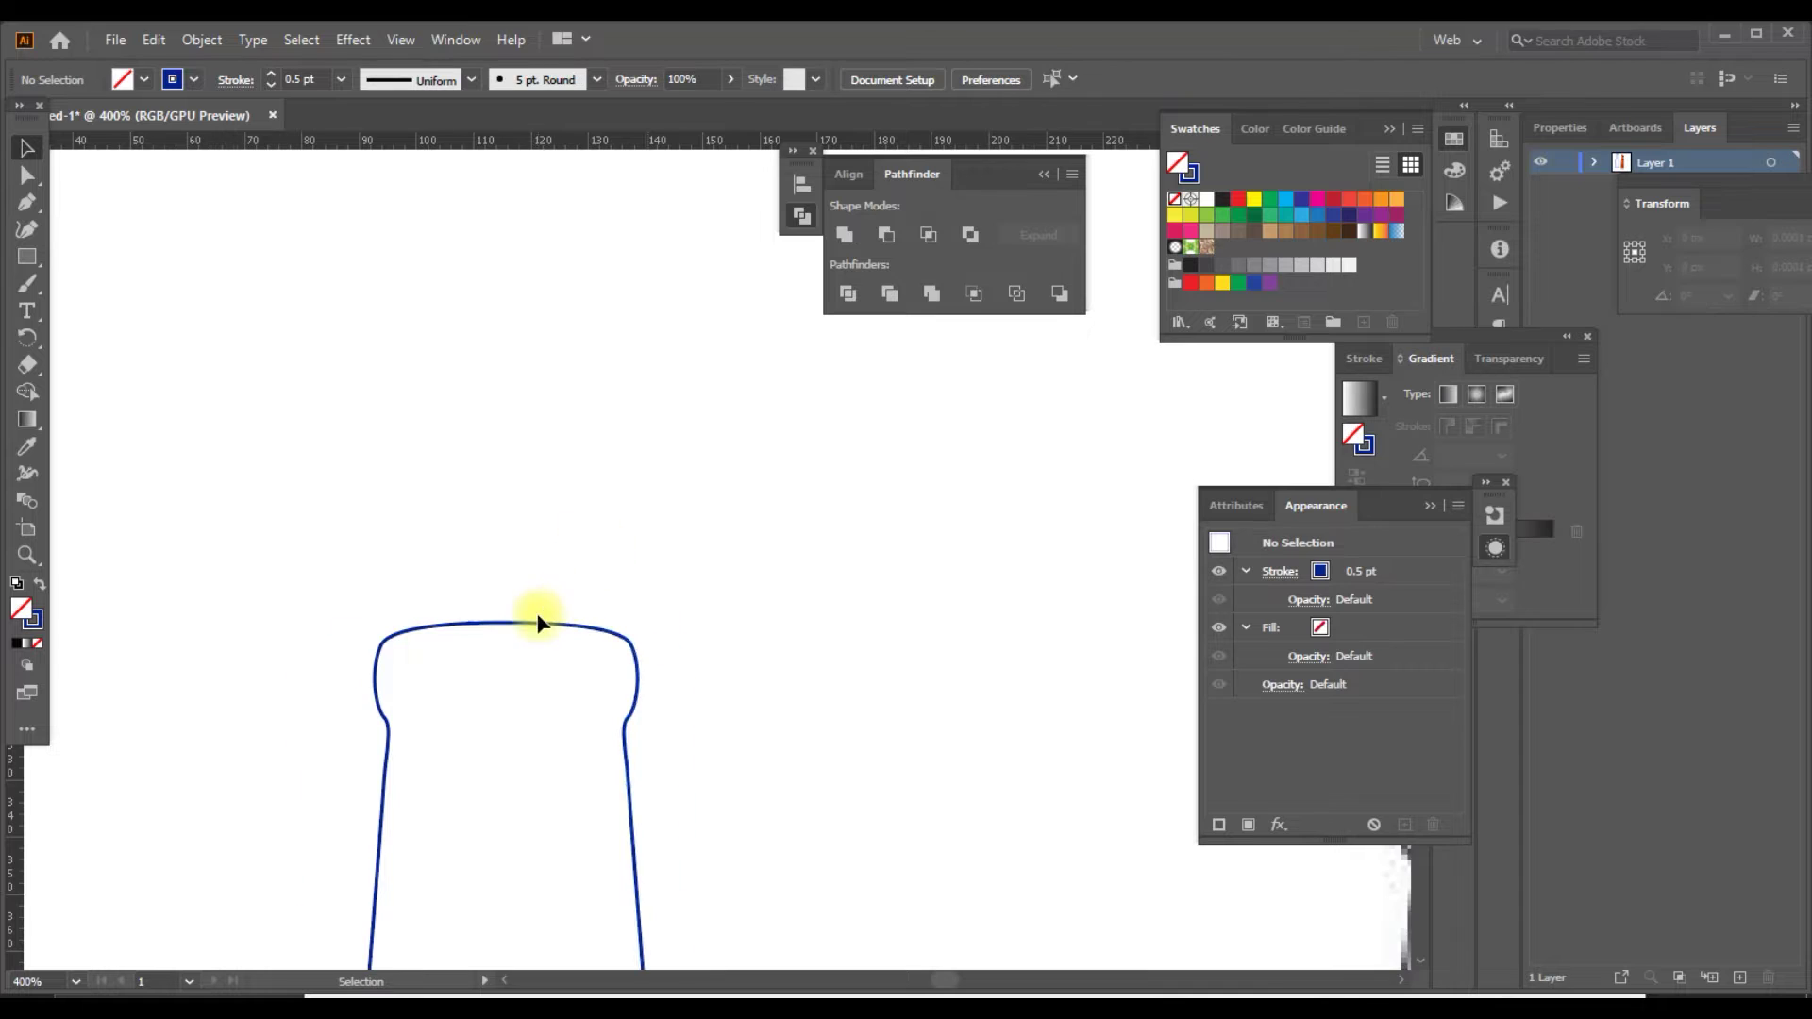
scroll(595, 621, "up", 2)
left_click_drag(499, 678, 493, 674)
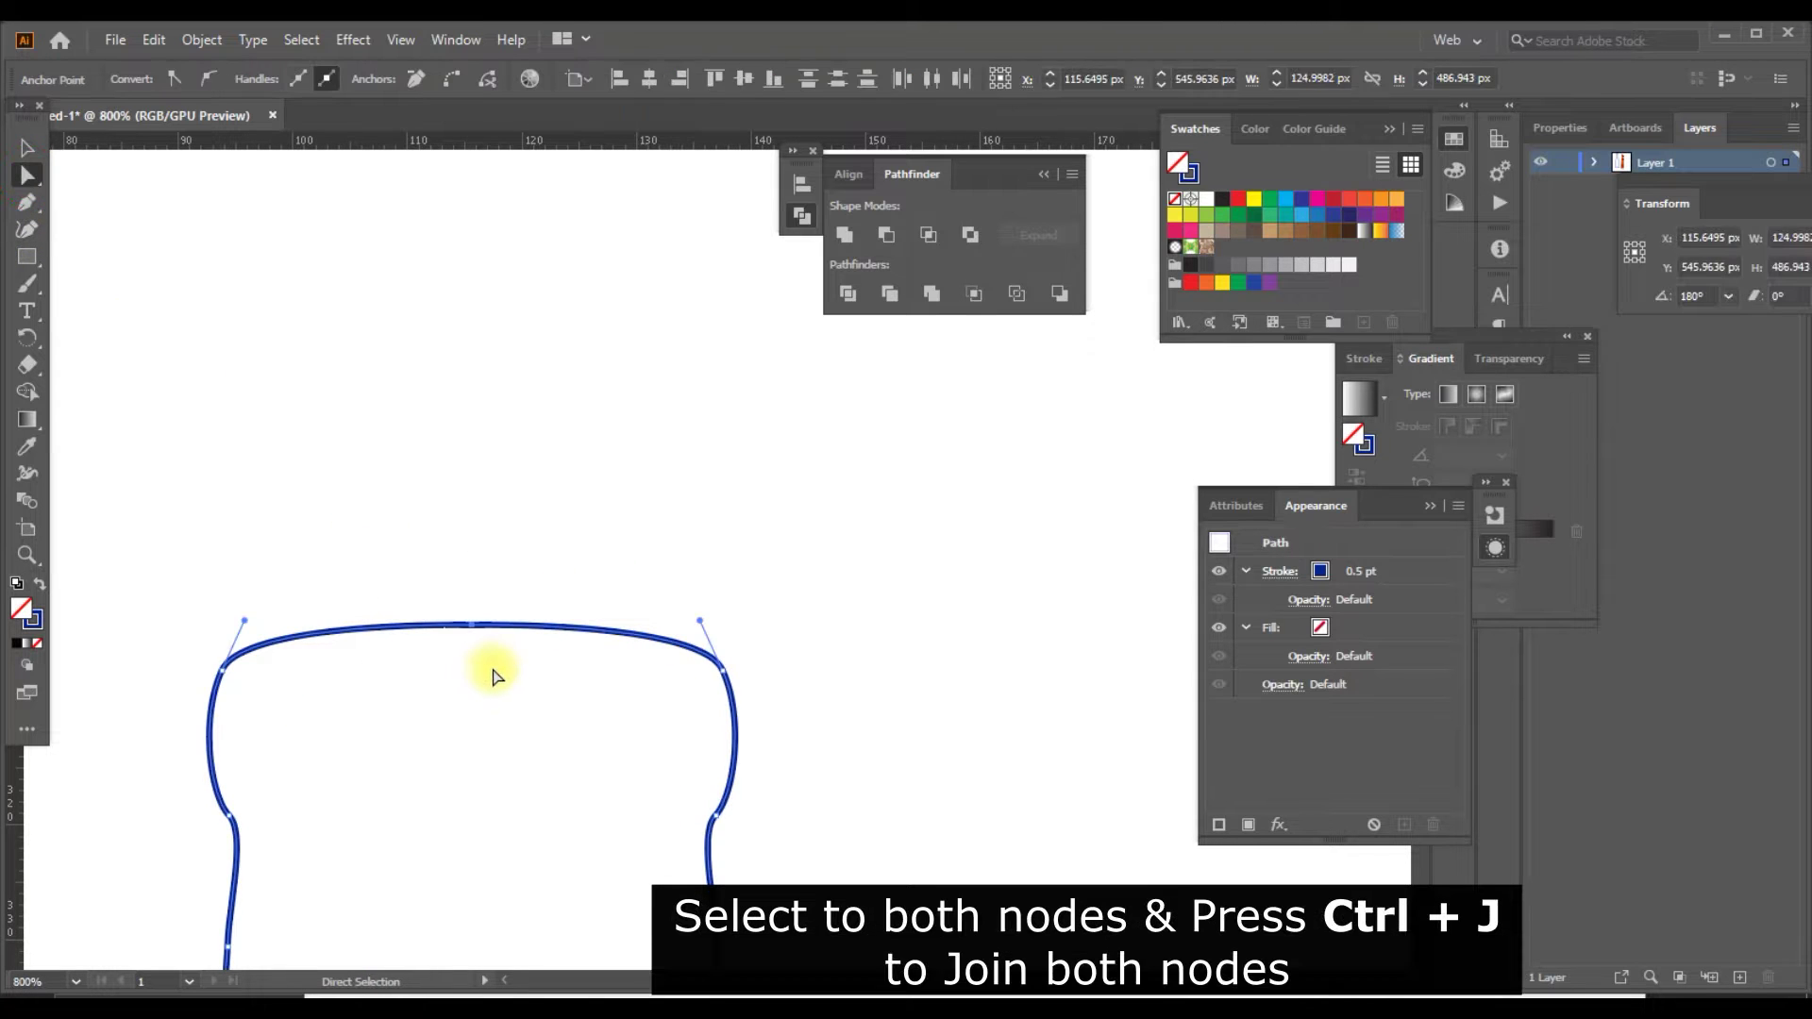
key("ctrl+j")
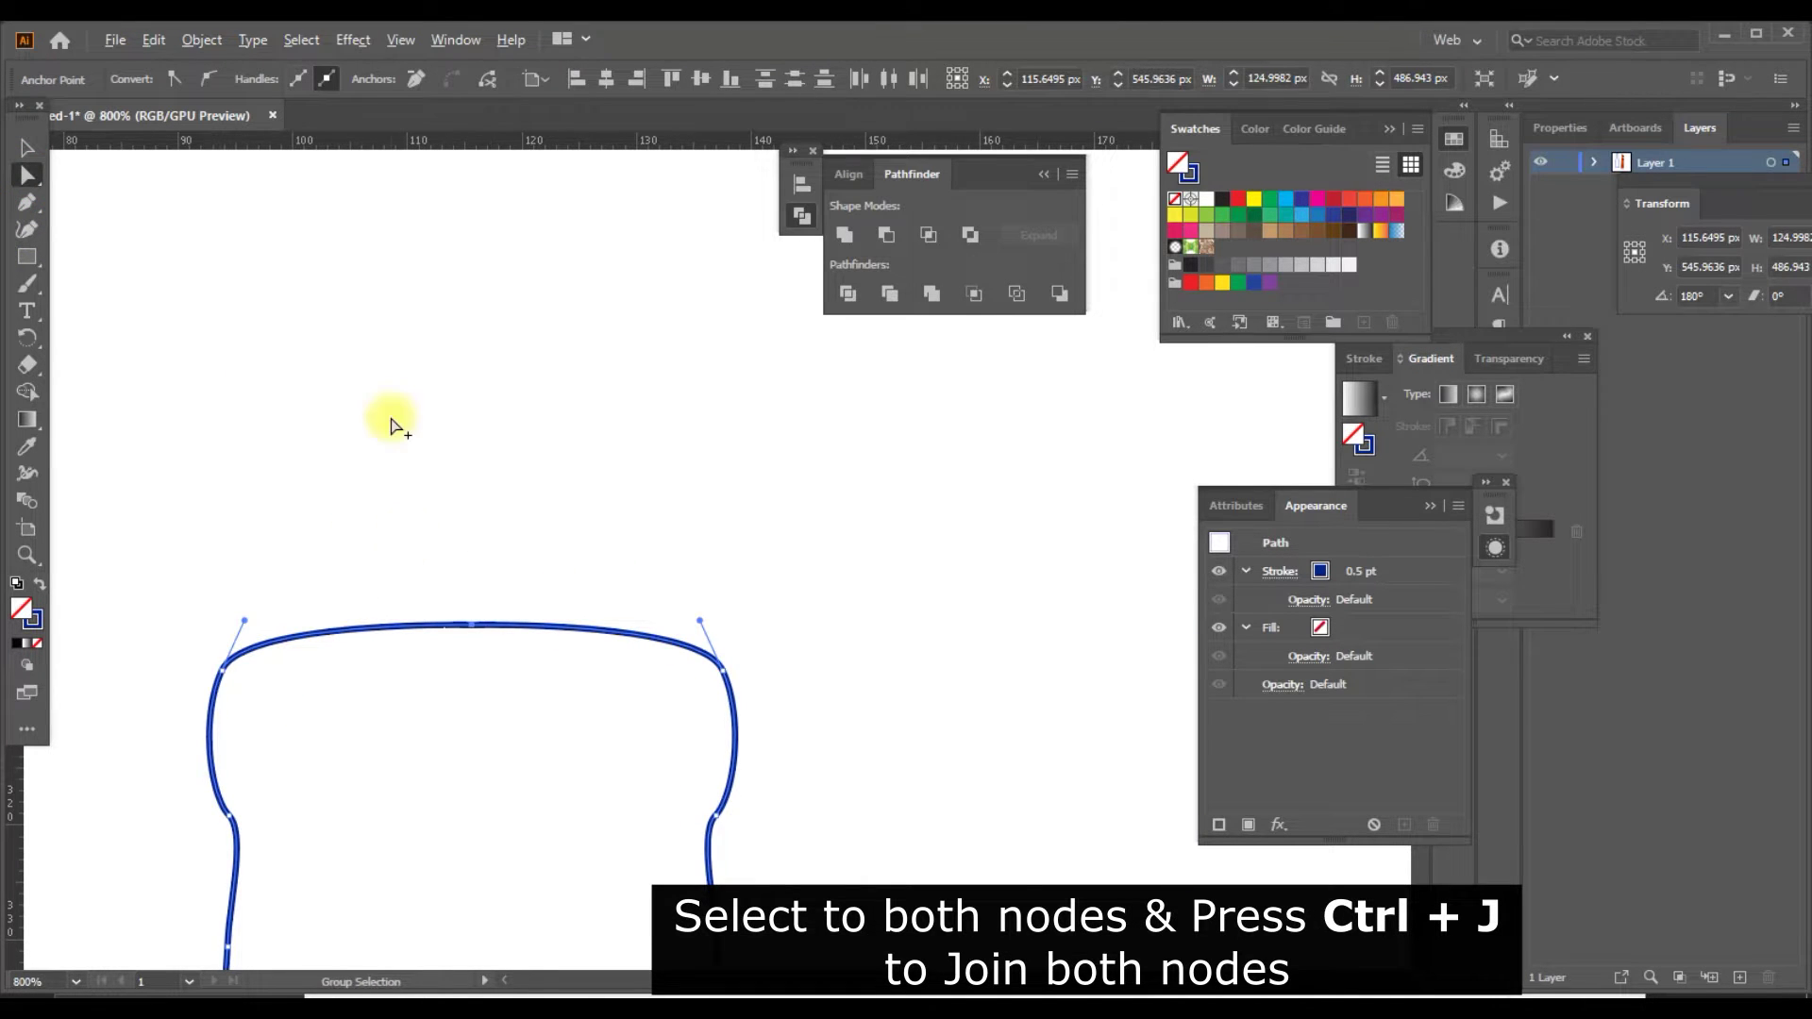
Join the bottom gap so the bottle outline becomes one closed path.
scroll(387, 485, "down", 4)
scroll(485, 780, "down", 5)
scroll(465, 413, "down", 3)
scroll(465, 648, "down", 3)
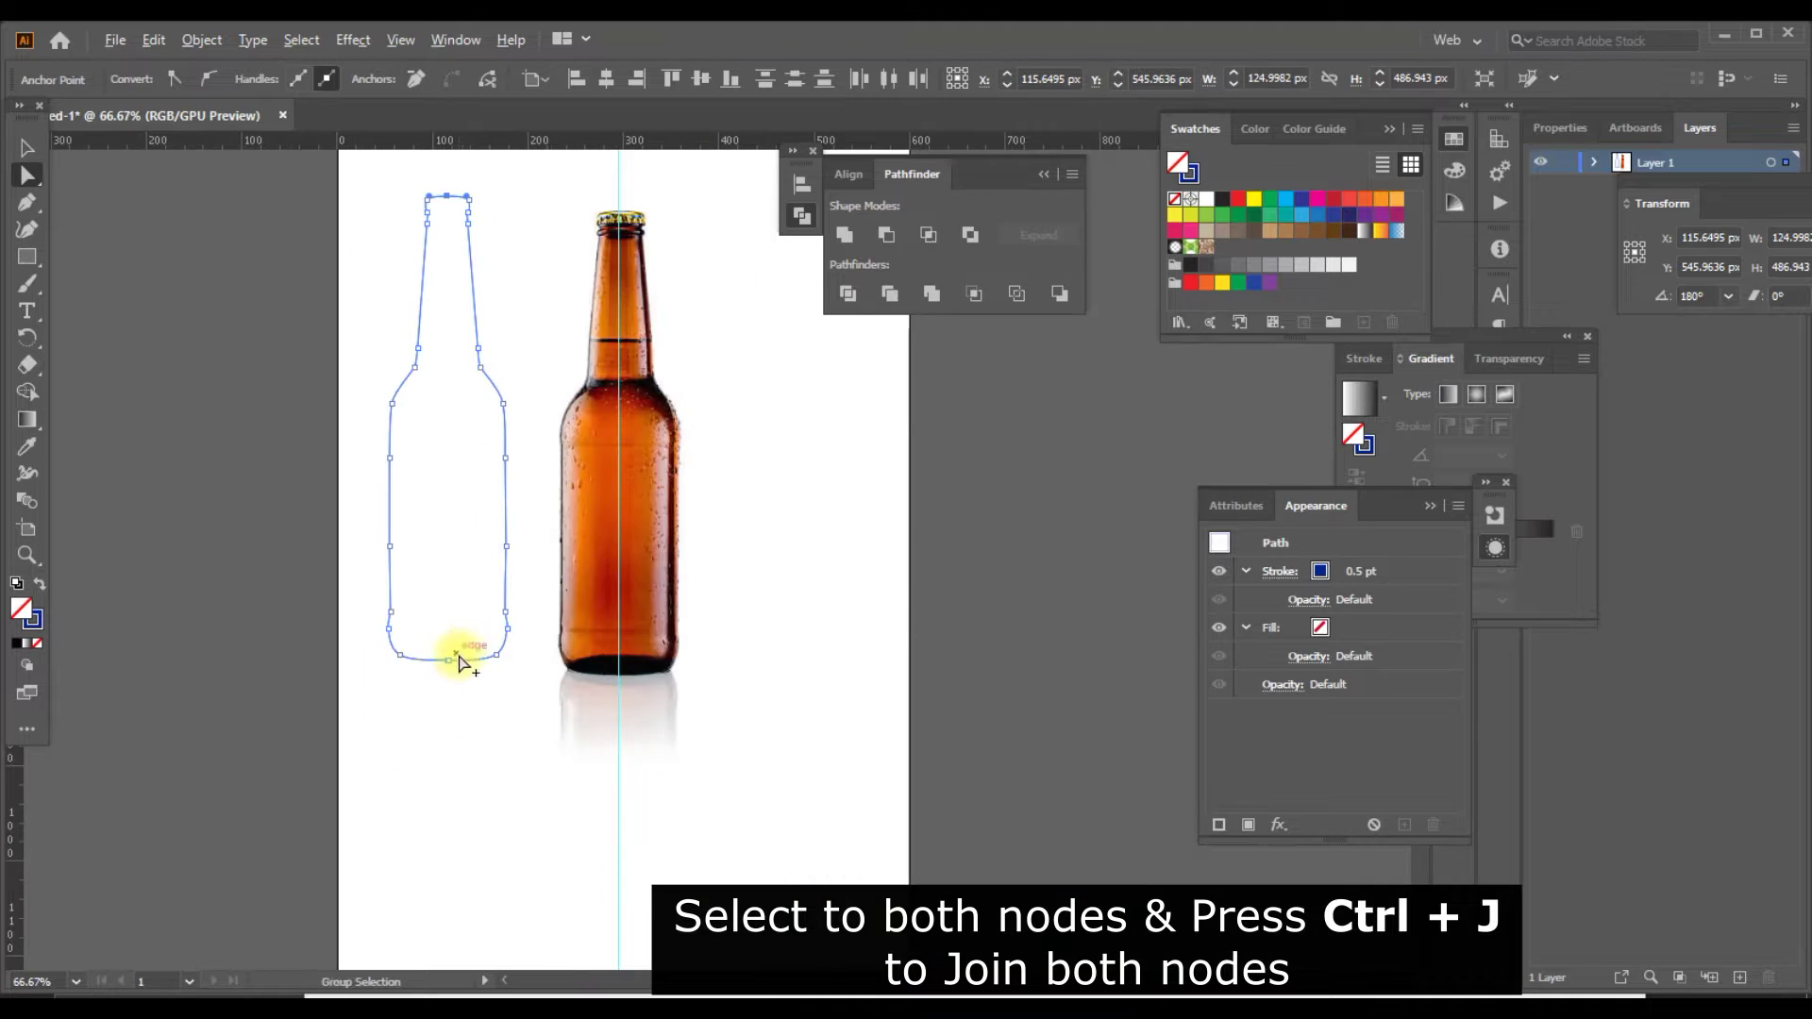
scroll(466, 647, "up", 8)
scroll(425, 689, "up", 1)
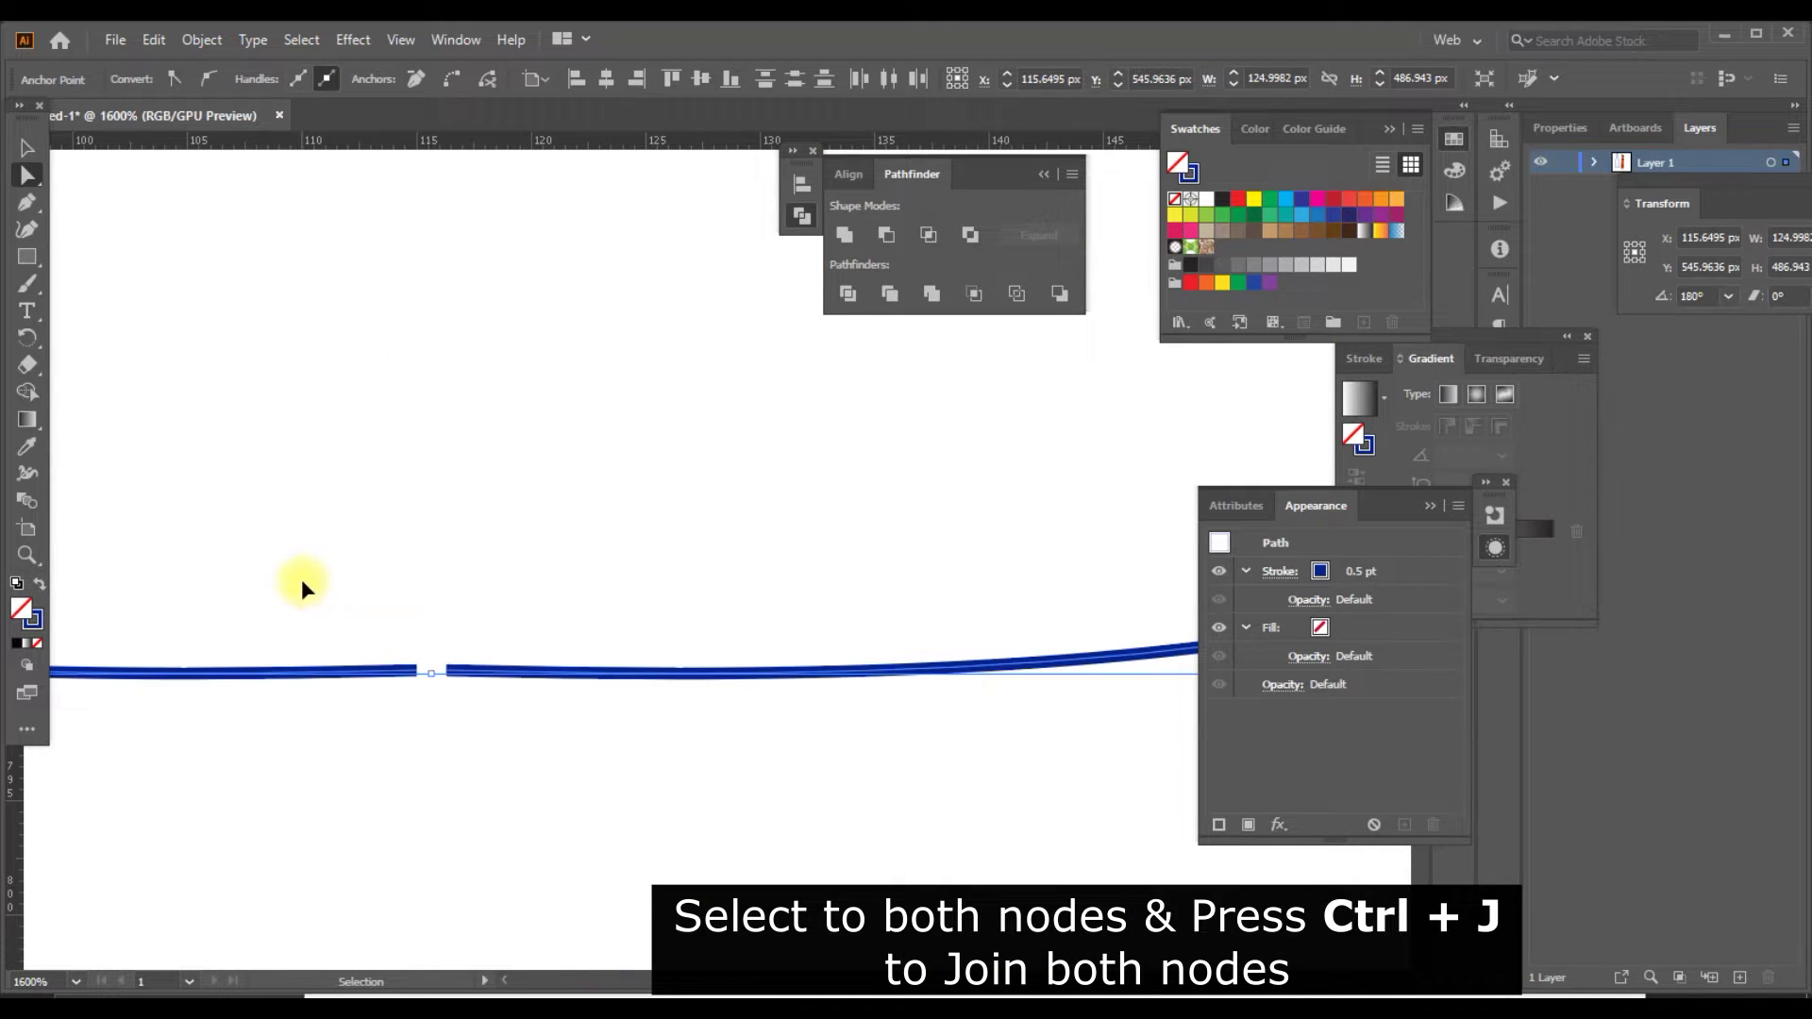
key("ctrl+j")
left_click(845, 736)
scroll(631, 843, "down", 3)
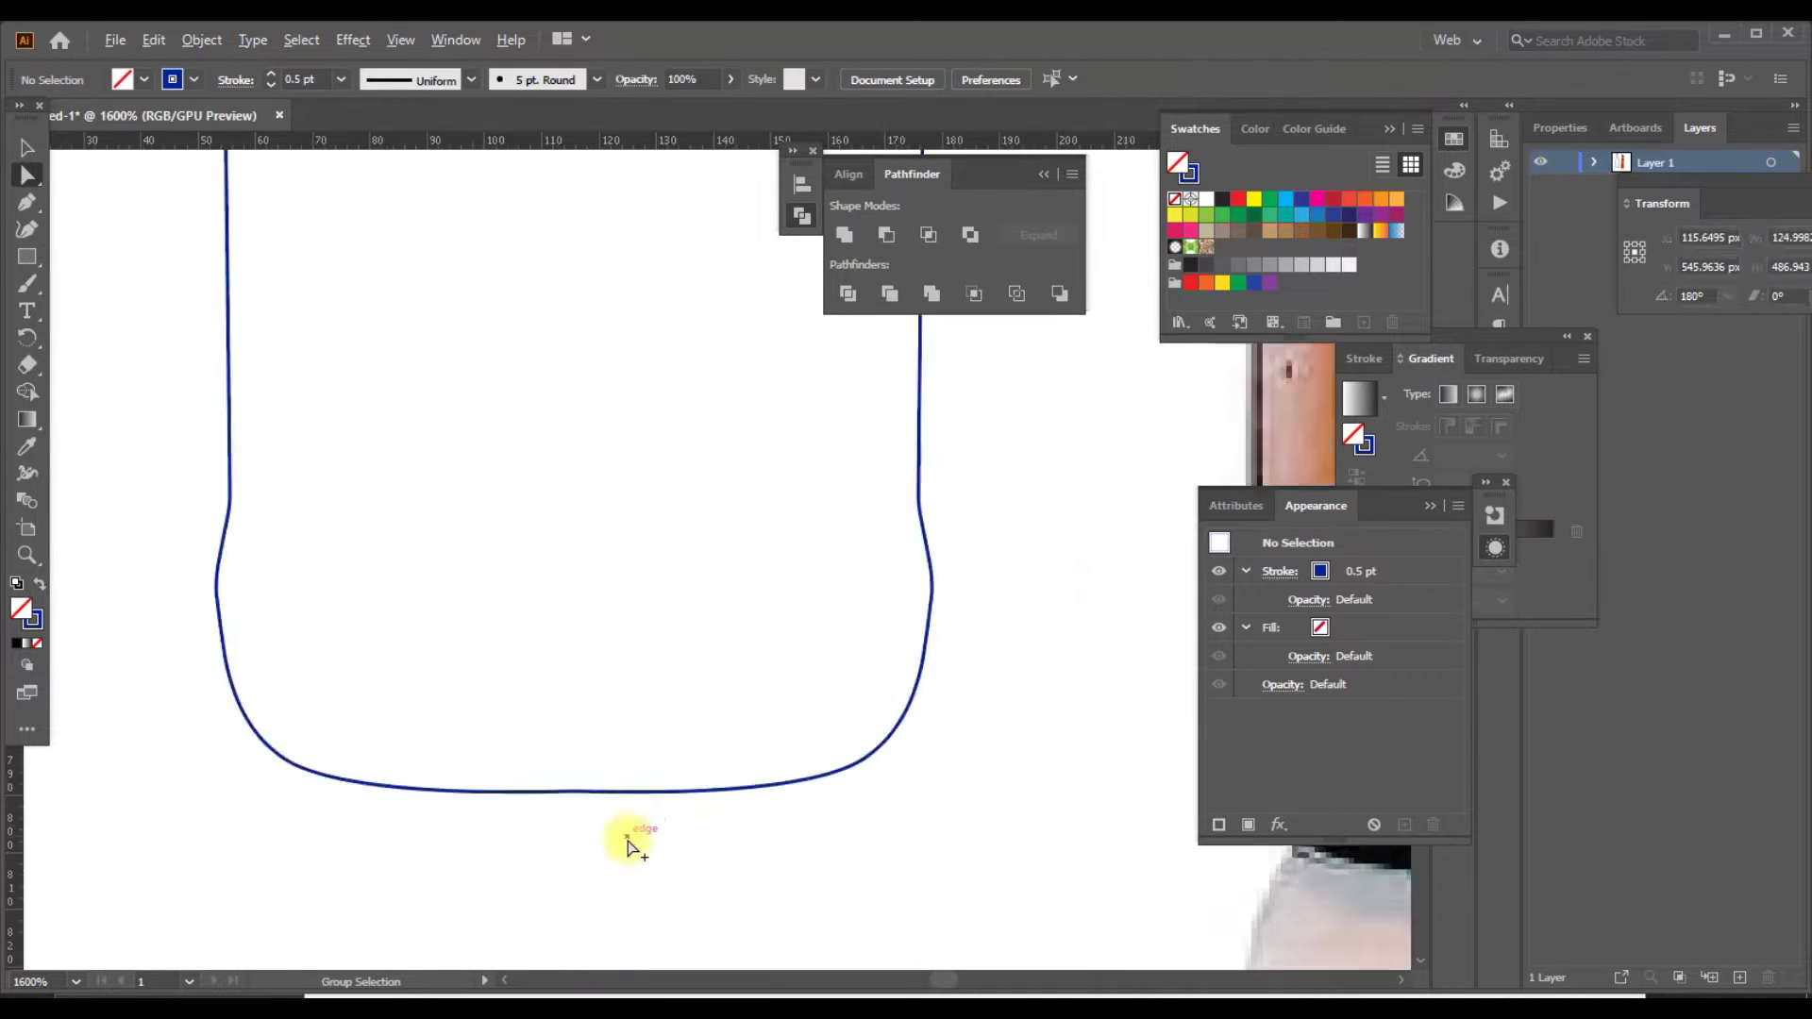
scroll(630, 842, "down", 5)
scroll(708, 453, "up", 2)
scroll(635, 385, "up", 3)
scroll(608, 388, "down", 2)
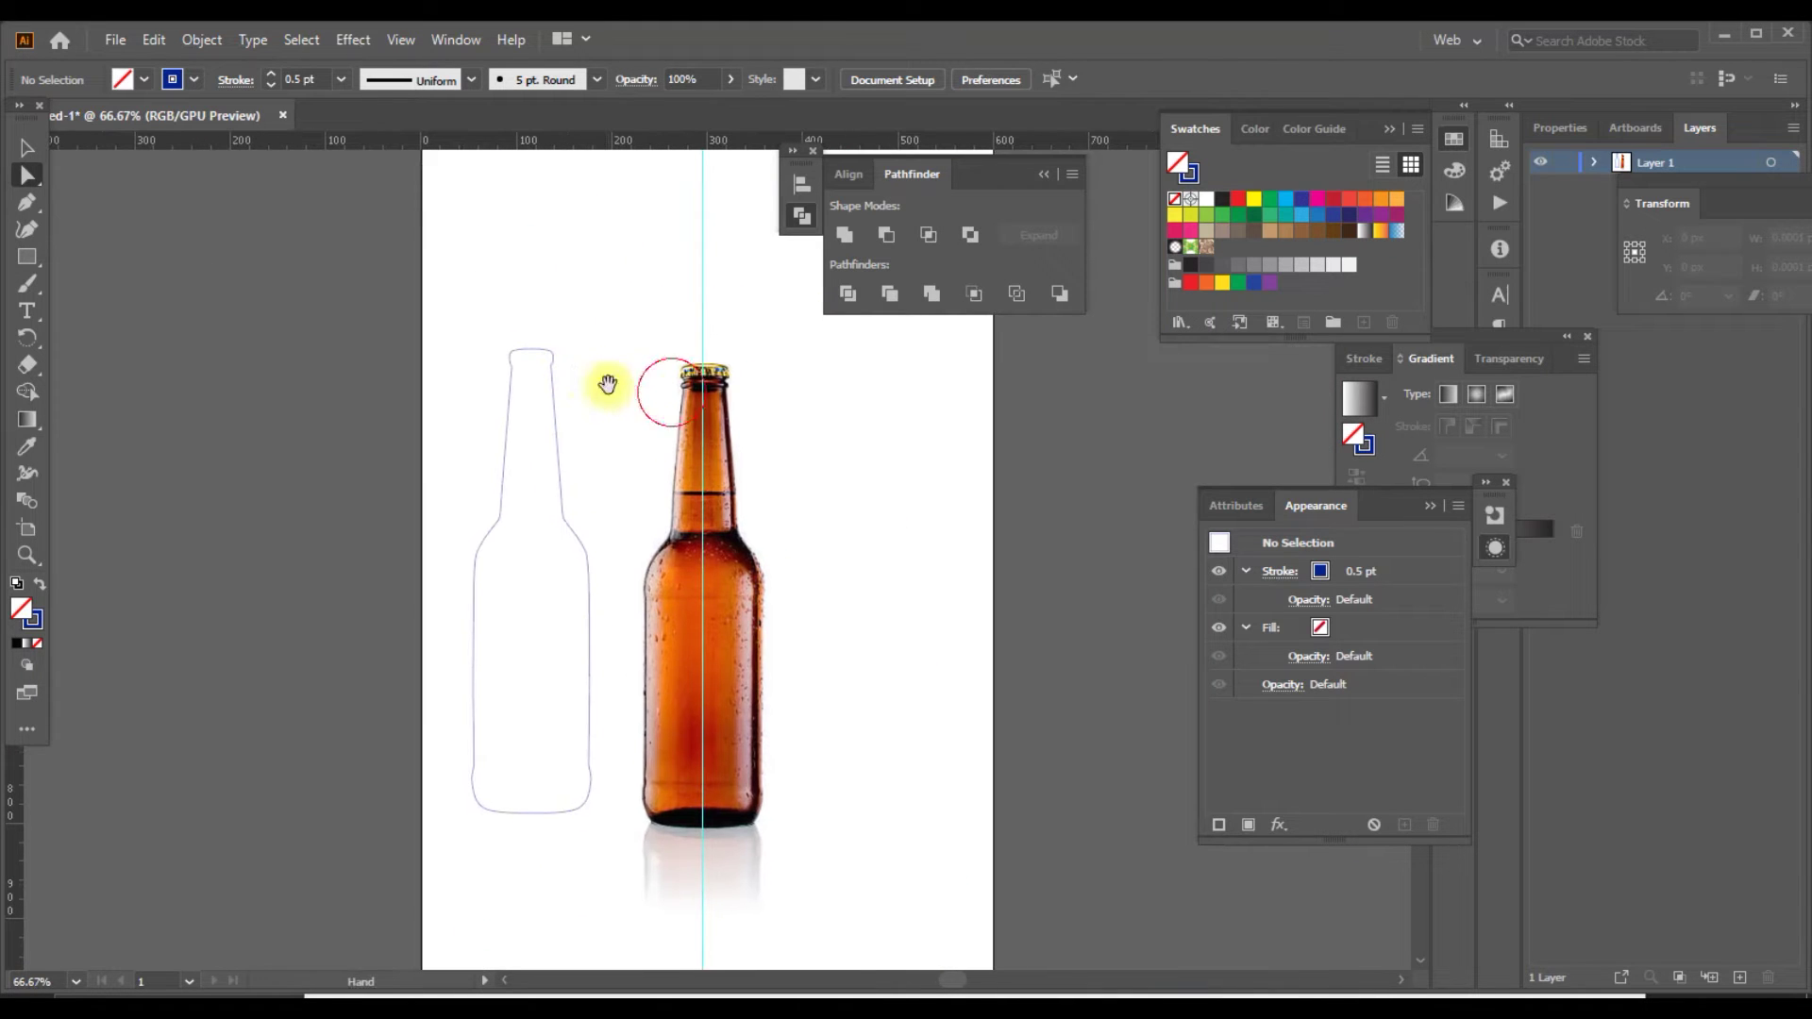
Draw a flat 125 × 27 px ellipse across the bottle neck.
left_click(22, 162)
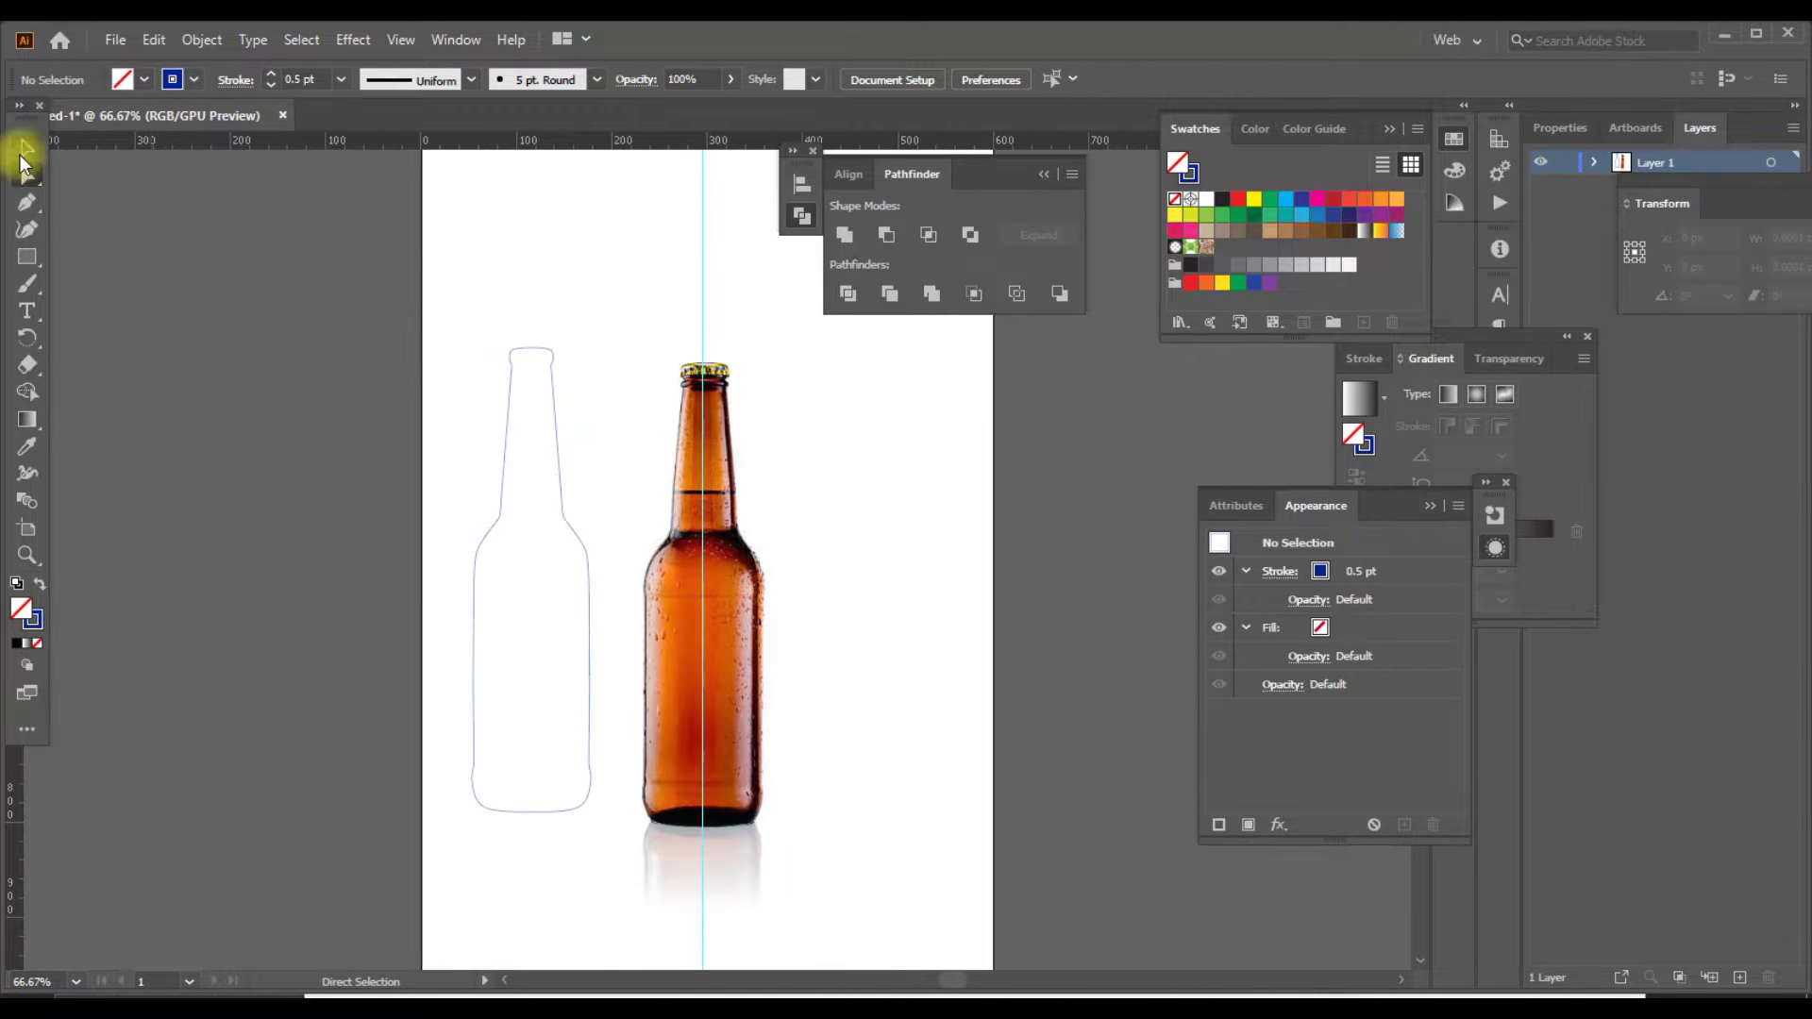
left_click(26, 257)
left_click(94, 281)
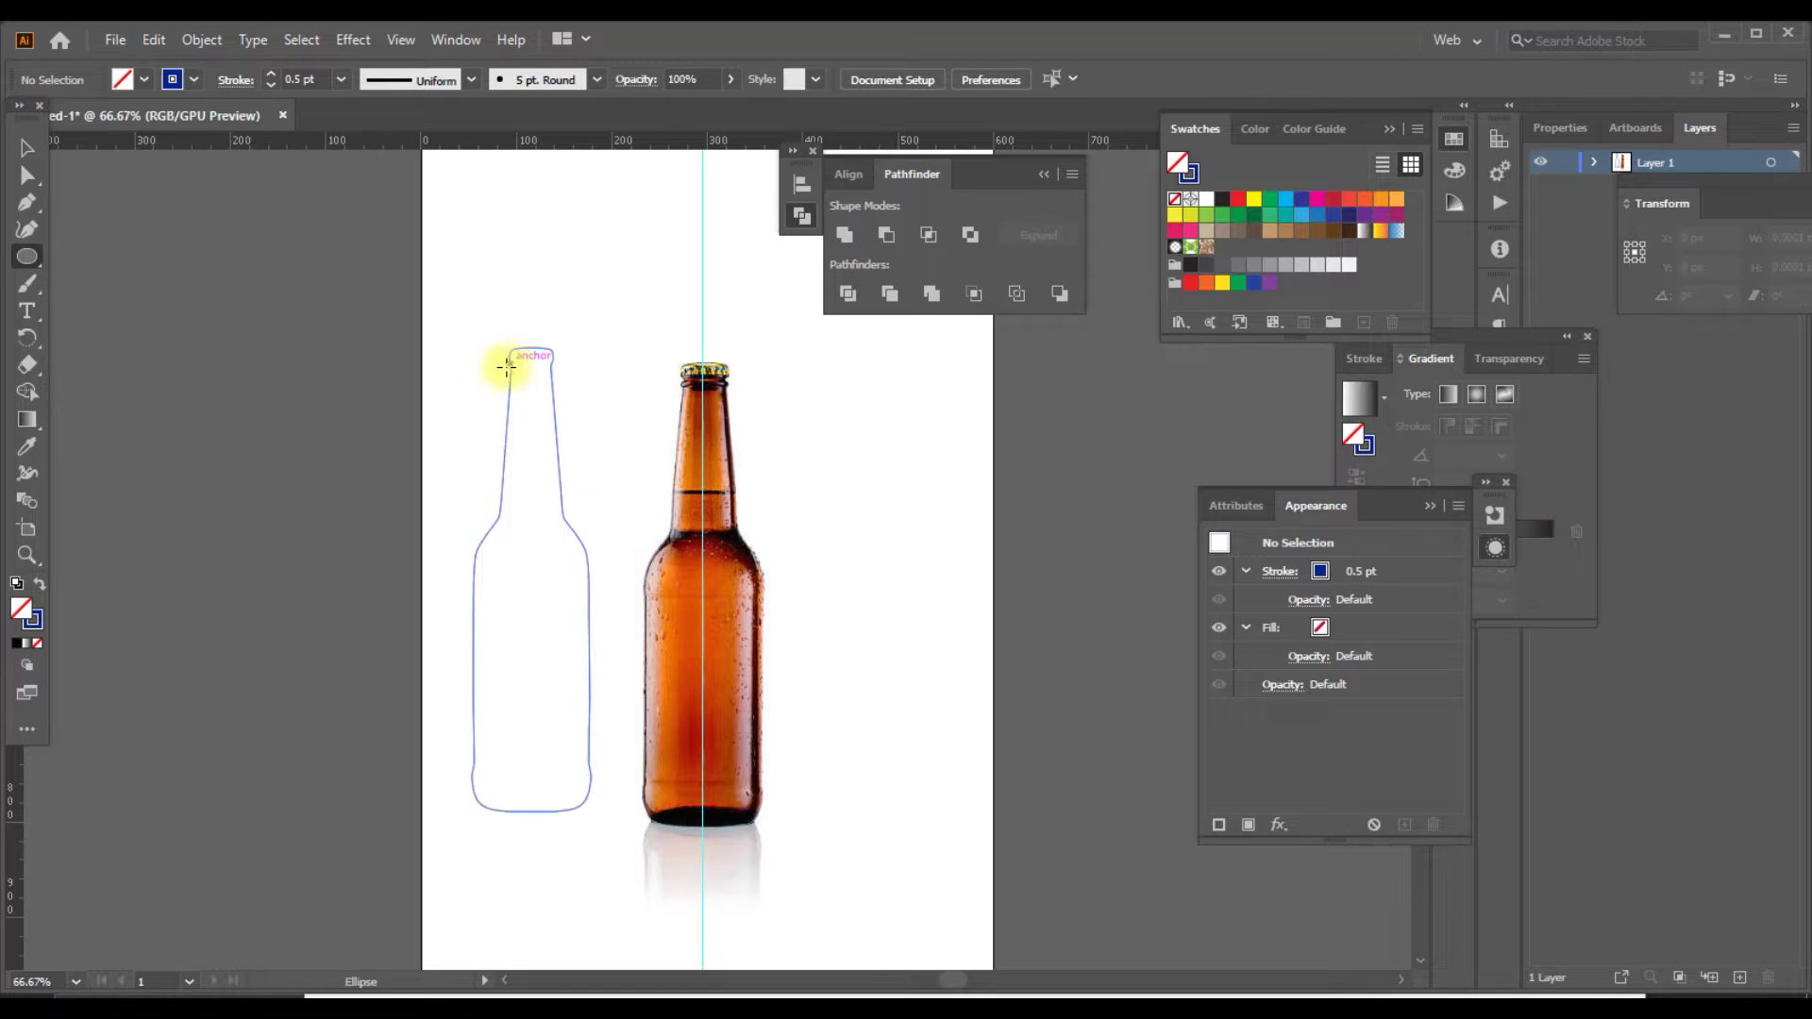
scroll(495, 386, "up", 3)
left_click_drag(478, 416, 748, 473)
Give the ellipse a 5 pt stroke and delete its top anchor to leave an open arc.
left_click(26, 148)
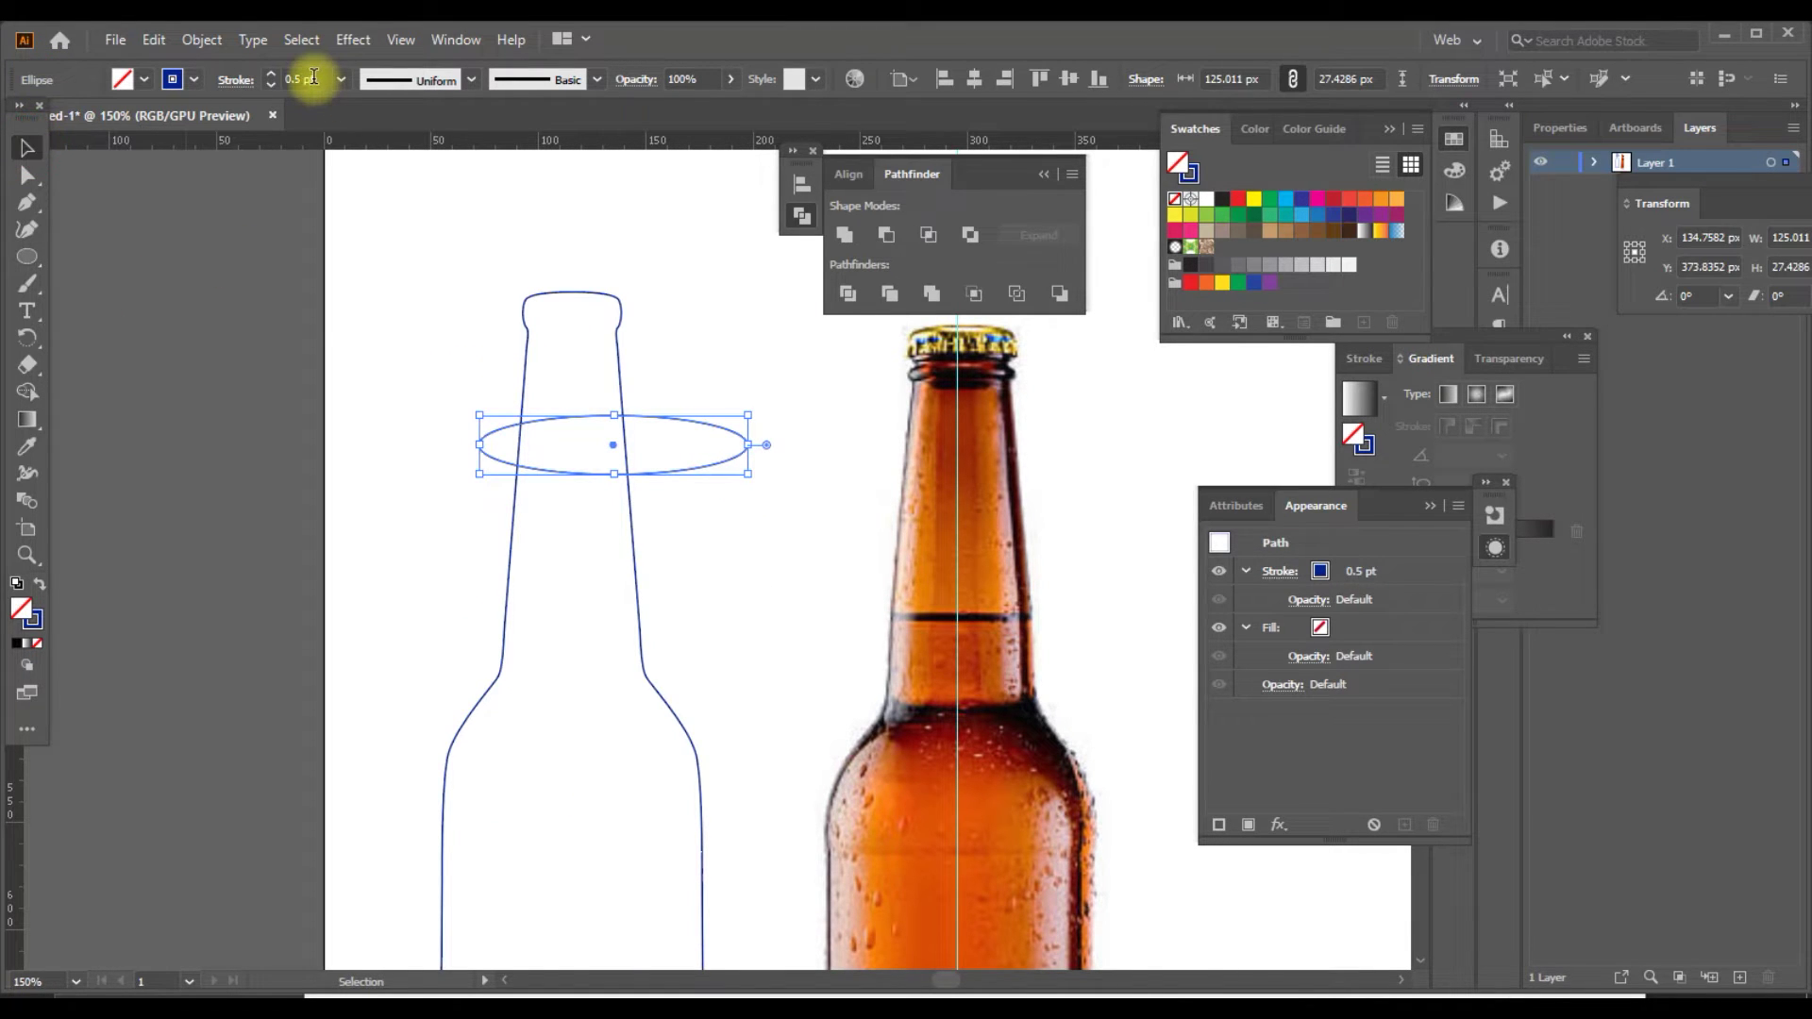
type("5")
key("Return")
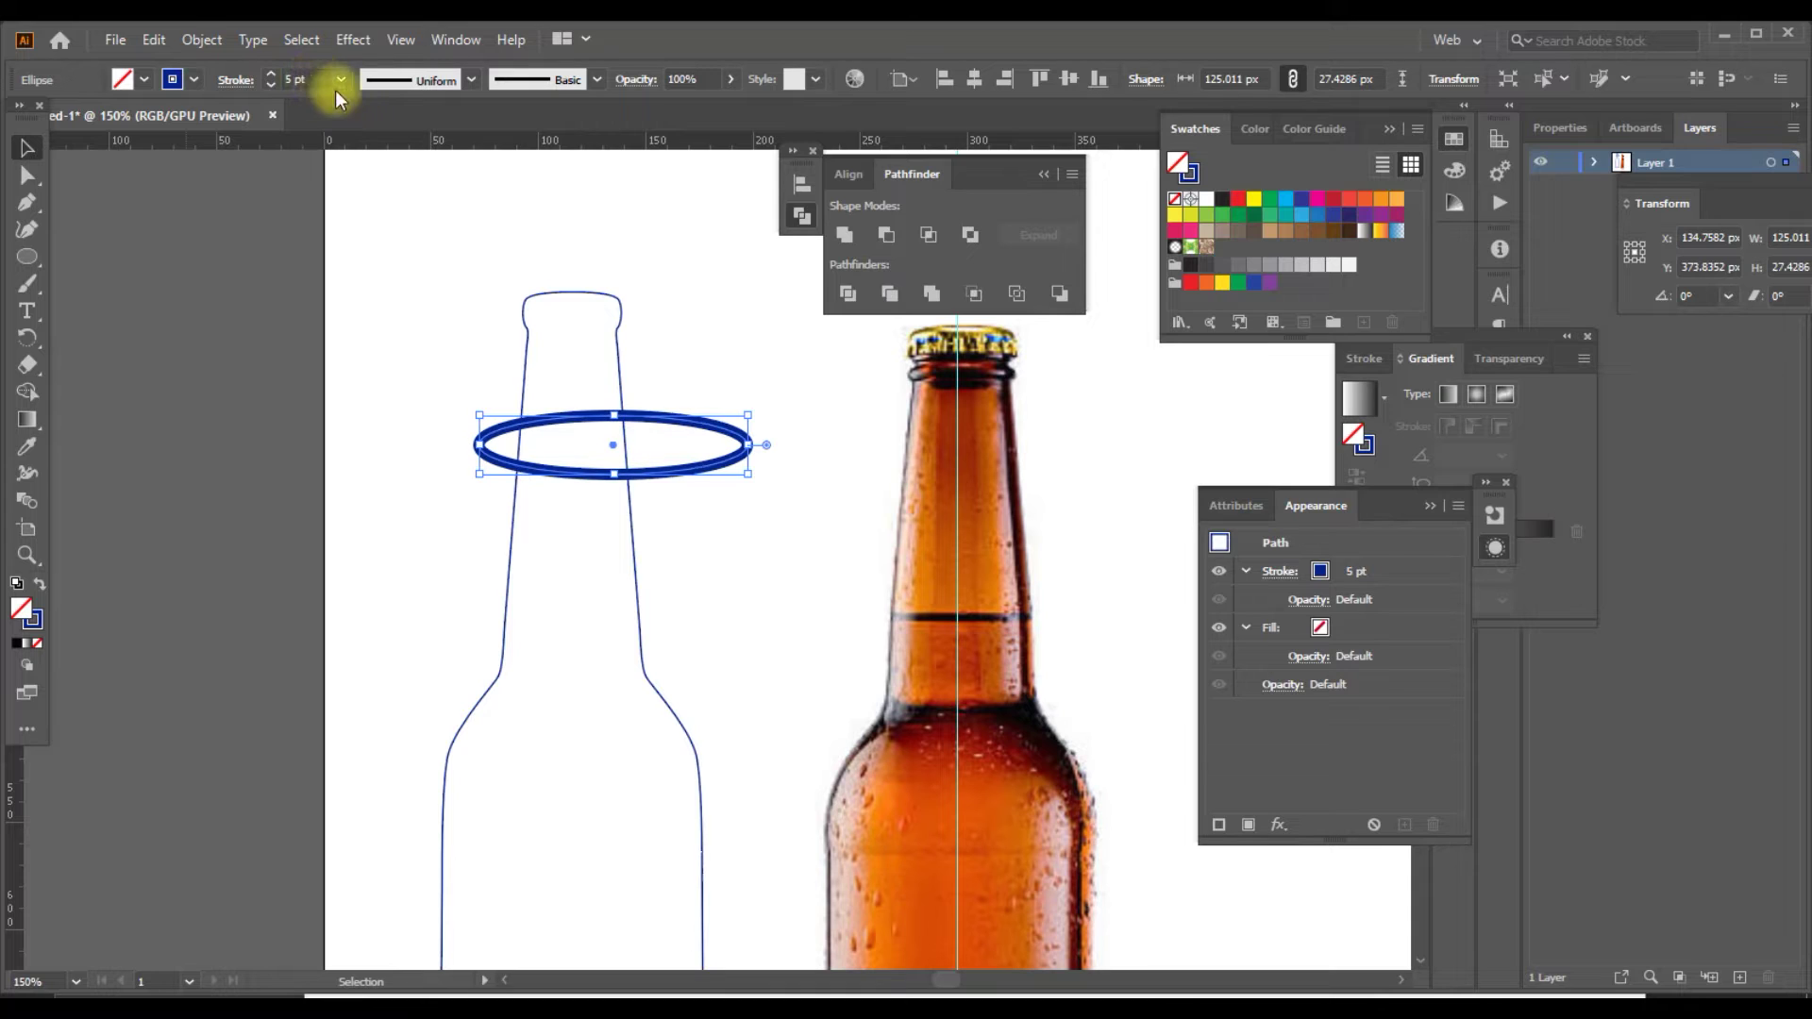
left_click(27, 176)
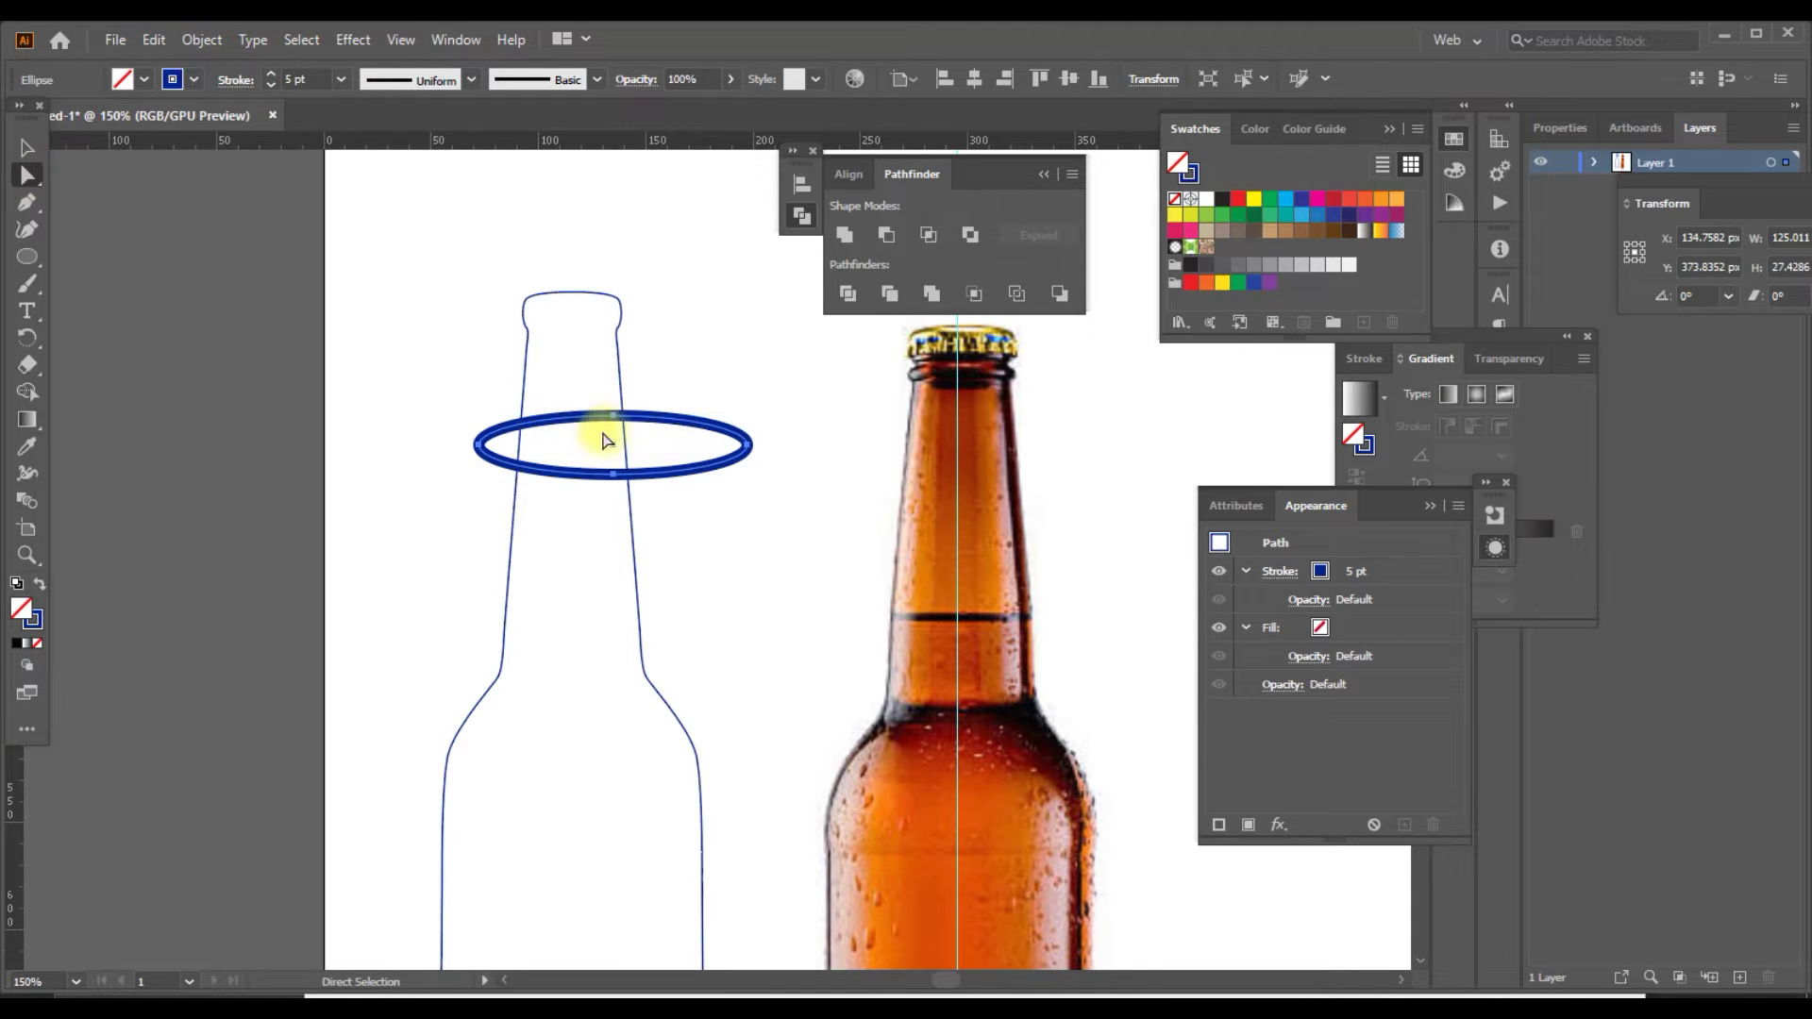
left_click(614, 415)
key("Delete")
Move the blue arc up across the bottle's cap.
left_click(26, 148)
left_click_drag(691, 471, 656, 340)
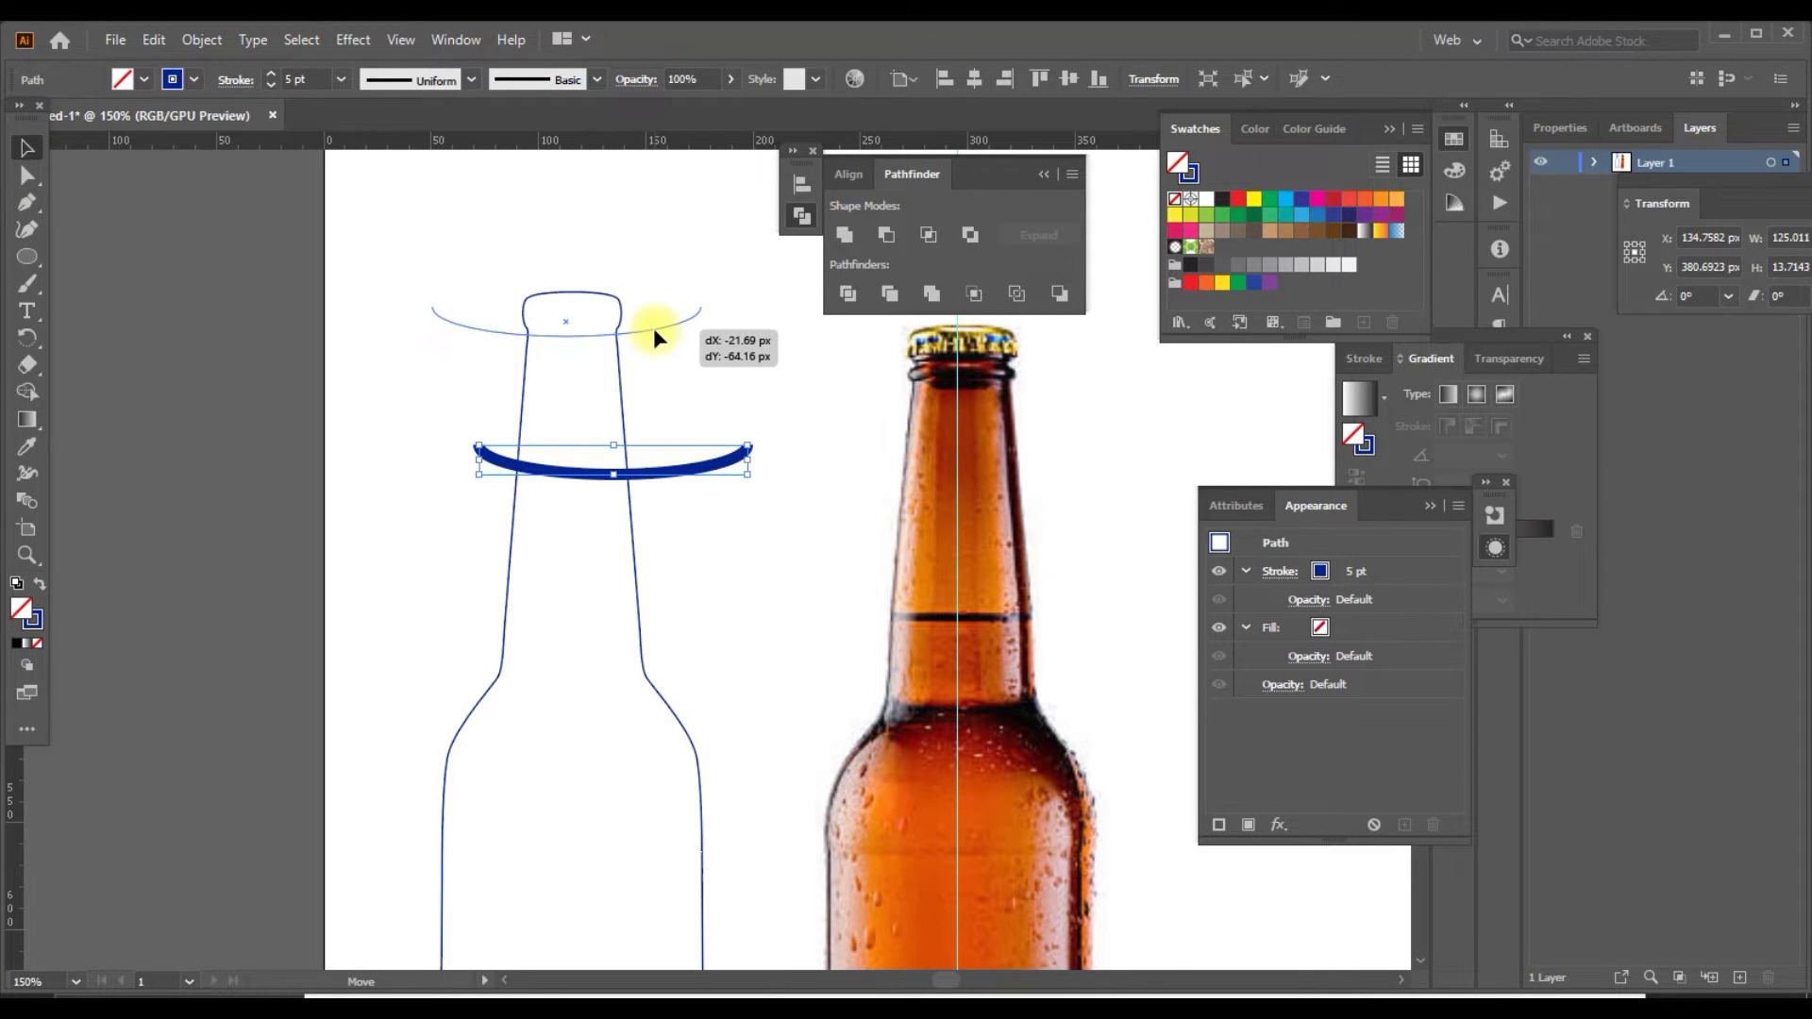
left_click_drag(654, 331, 653, 326)
left_click(704, 383)
left_click_drag(778, 410, 709, 310)
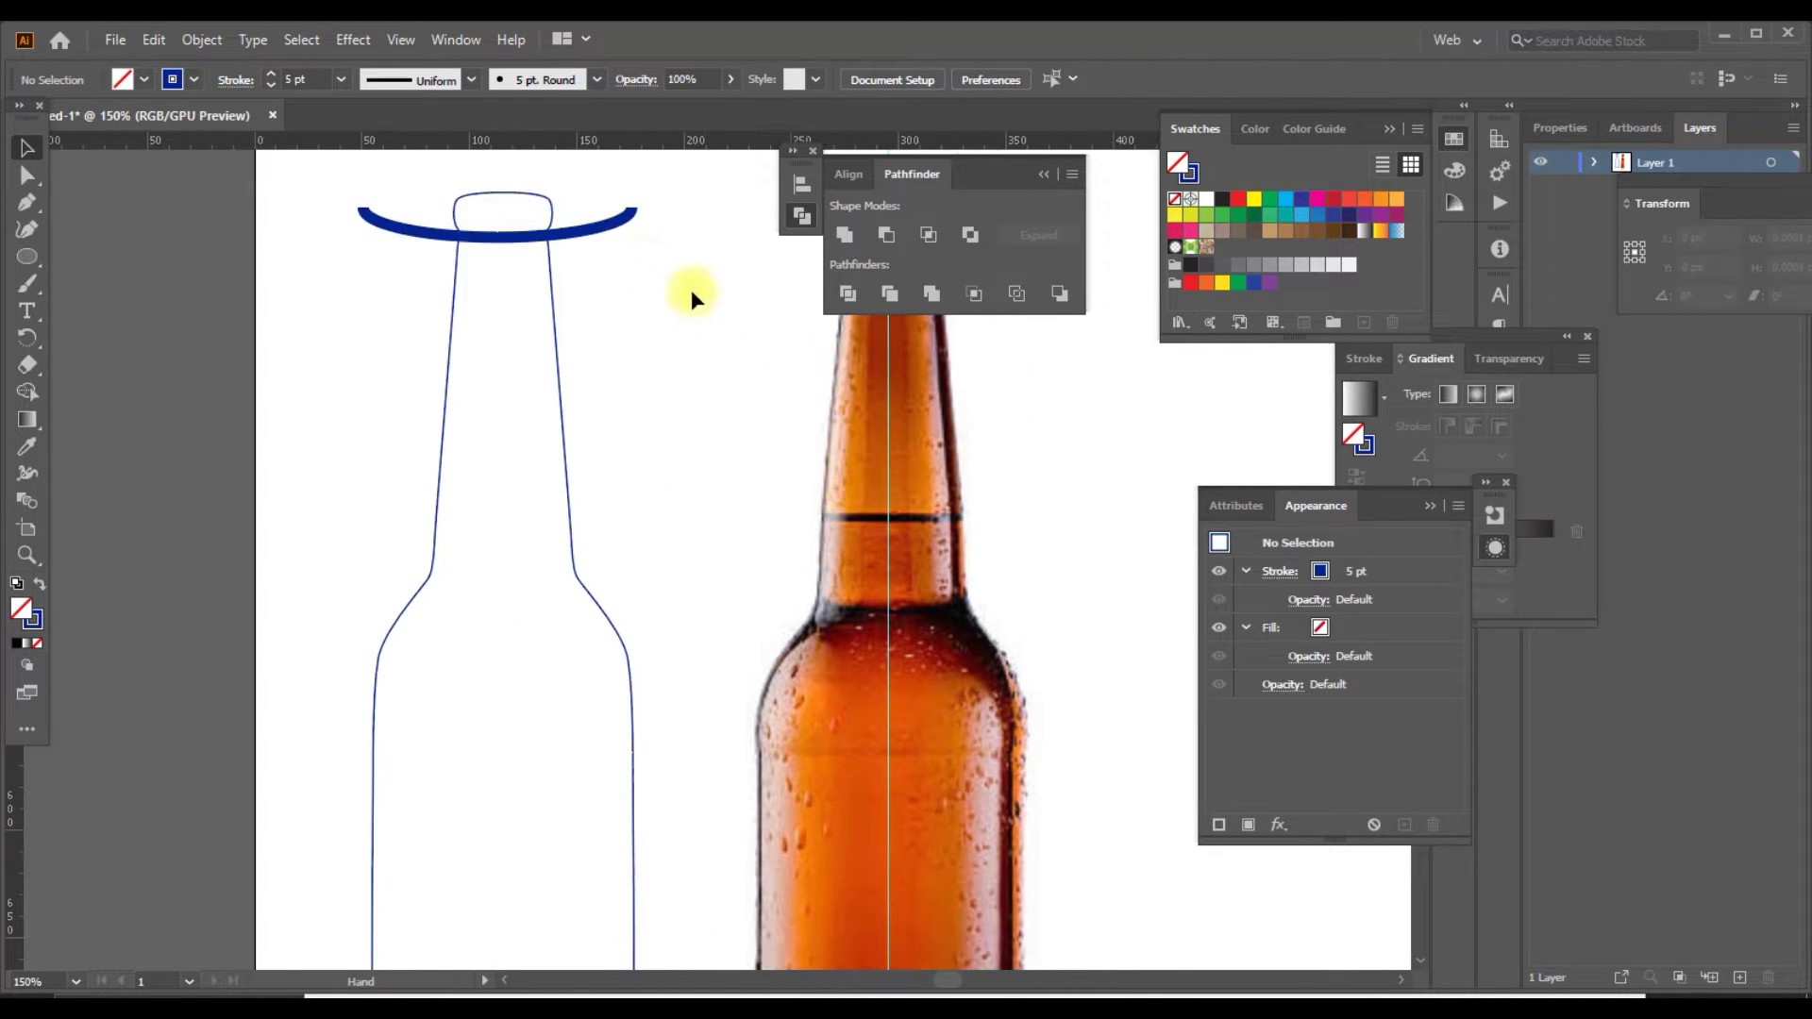
left_click(557, 238)
Outline the arc's stroke into a filled shape, copy it just below, and select both arcs.
left_click(201, 38)
mouse_move(229, 577)
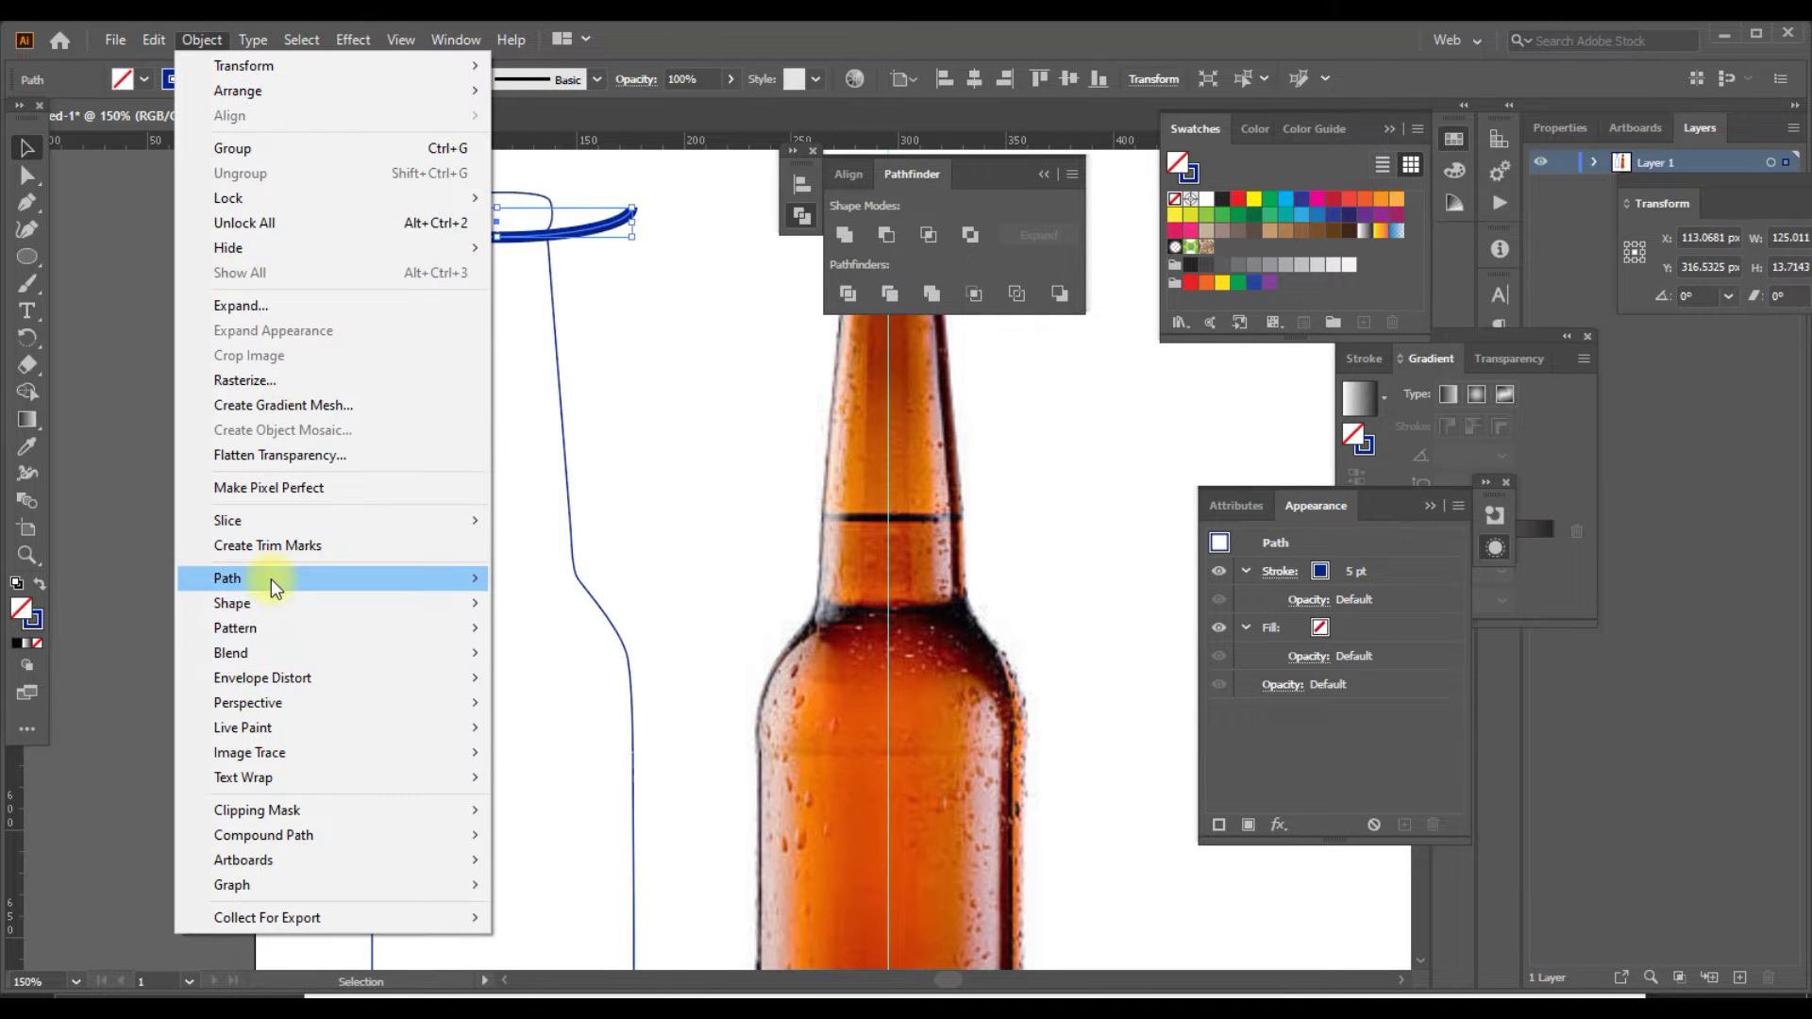
left_click(547, 635)
left_click_drag(594, 235, 621, 582)
left_click(655, 558)
scroll(651, 566, "down", 1)
scroll(631, 378, "down", 2)
mouse_move(624, 321)
left_mouse_down()
mouse_move(596, 351)
mouse_move(602, 569)
mouse_move(630, 604)
left_mouse_up()
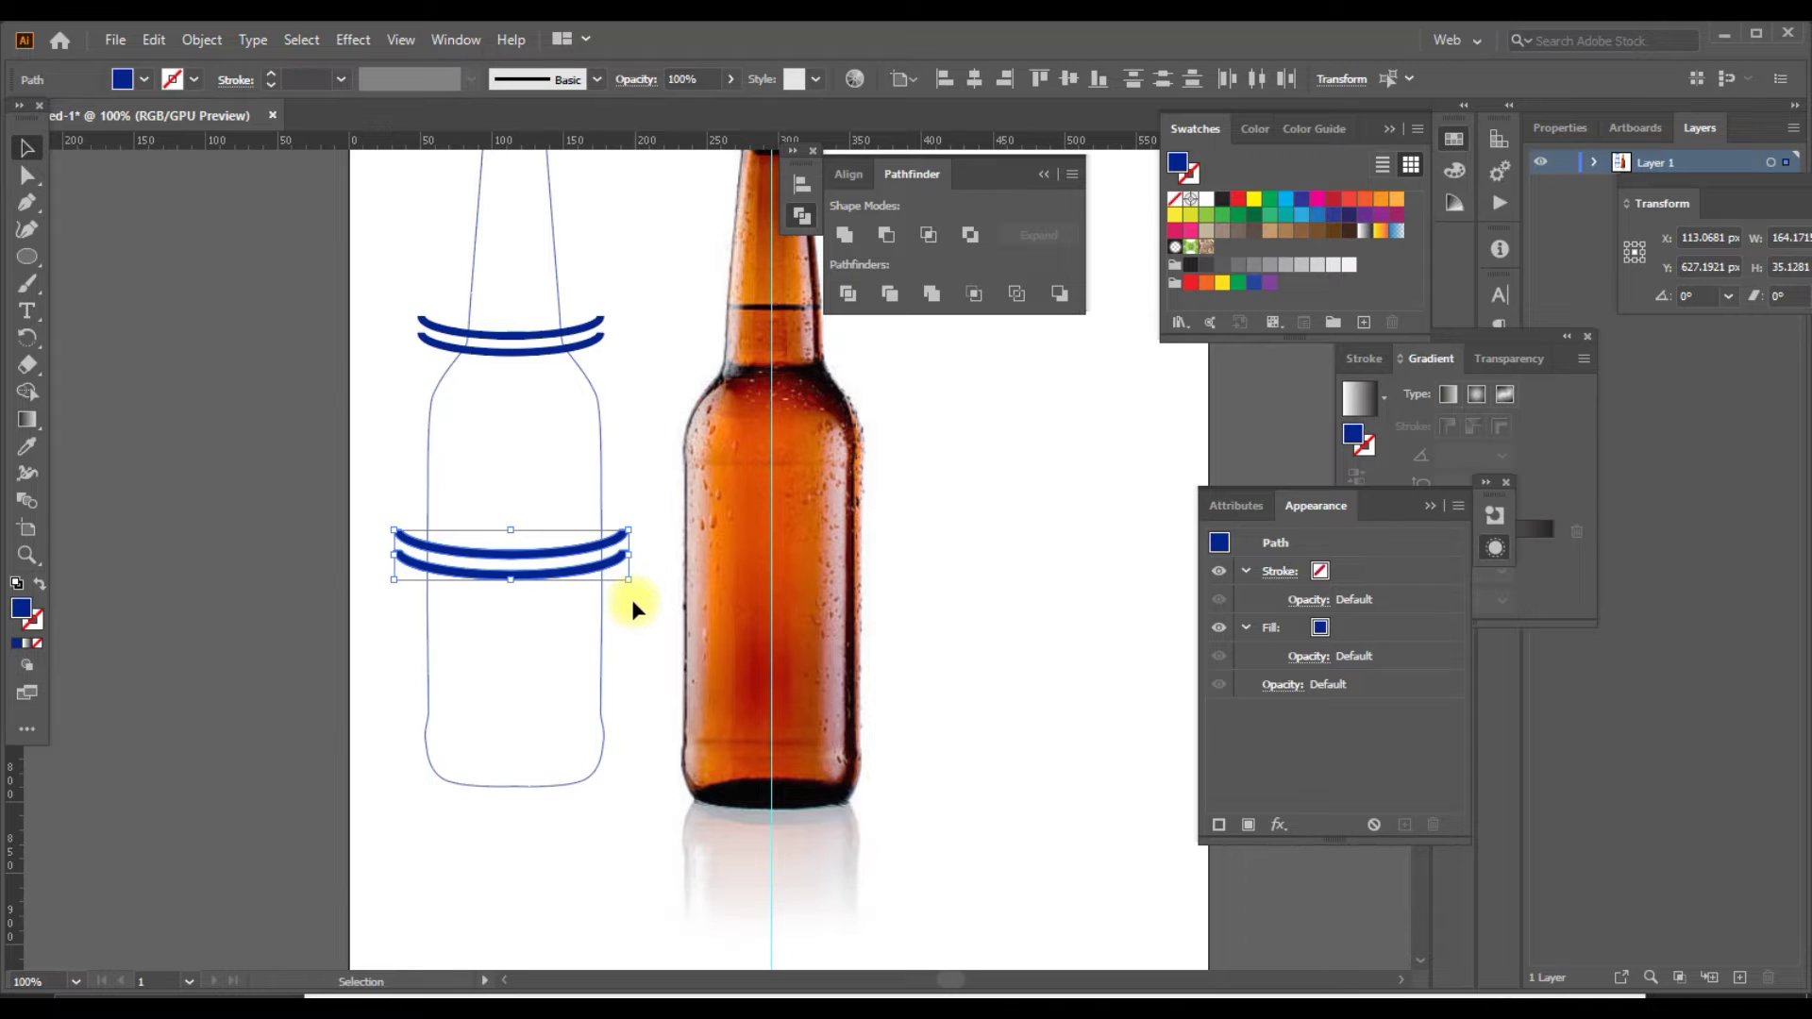
Copy the arc pair down to the bottle base and lower the middle pair.
left_click_drag(614, 566, 634, 762)
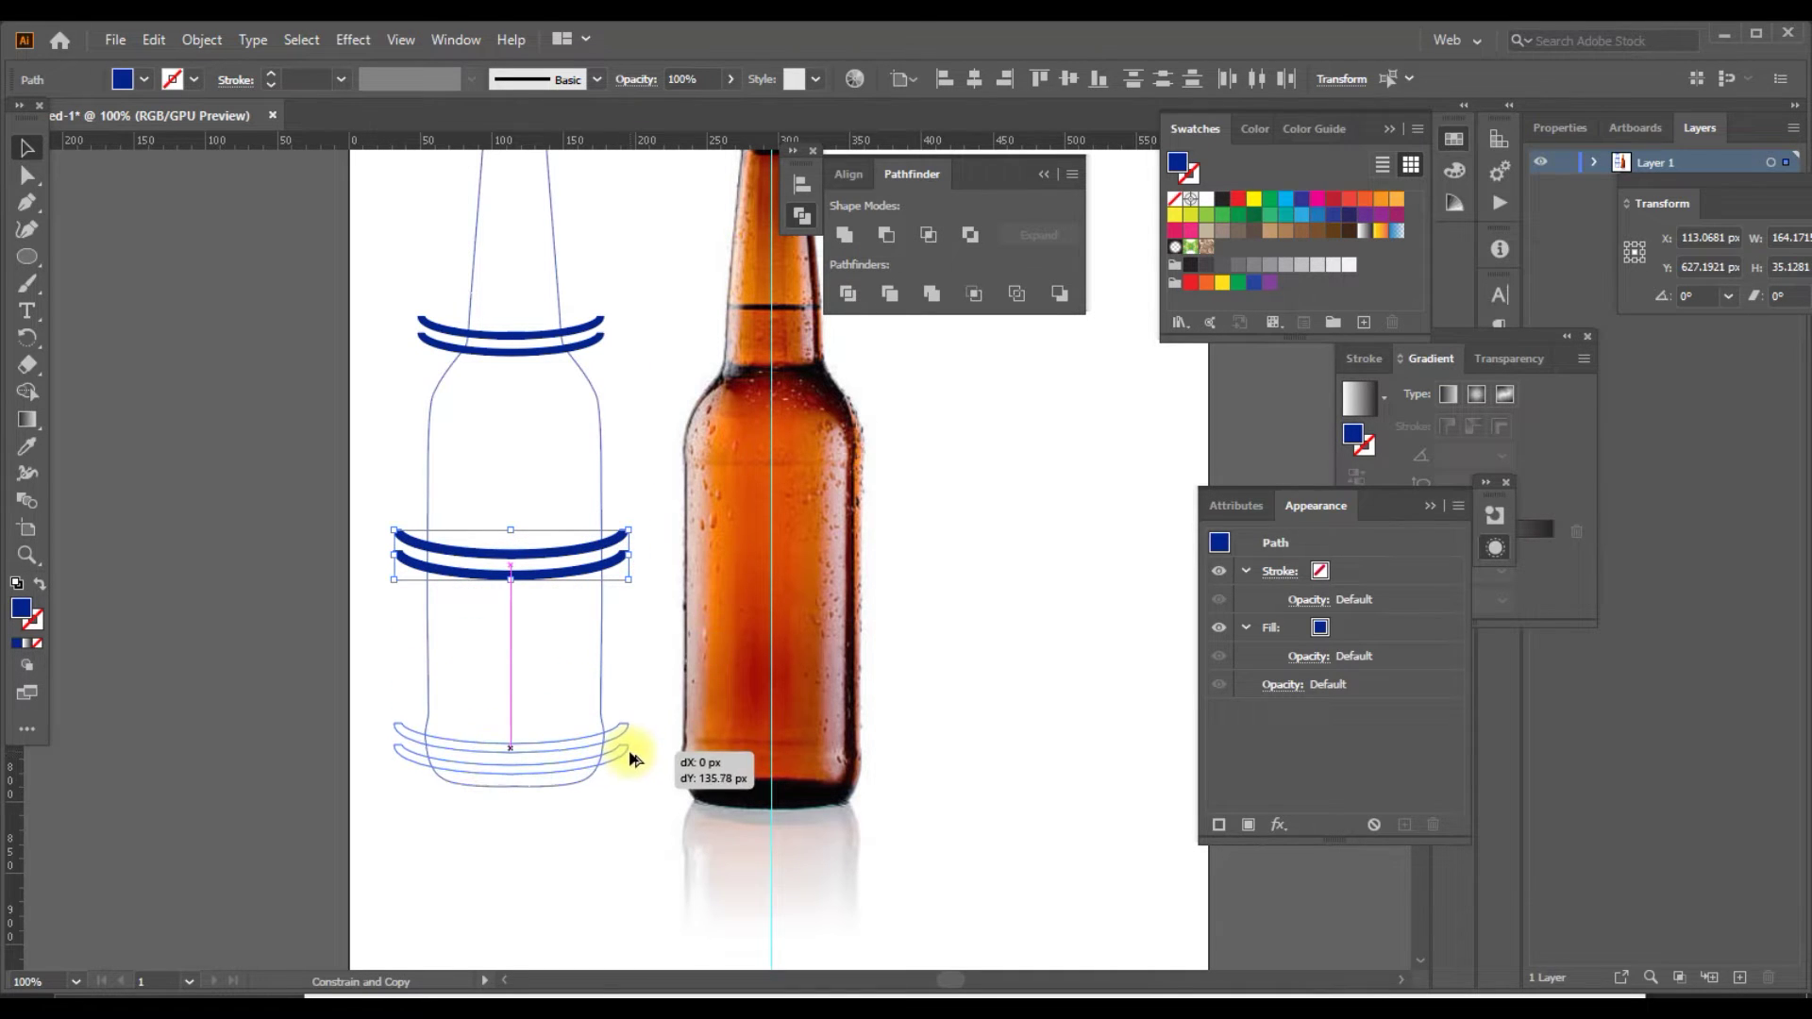
left_click_drag(634, 762, 634, 755)
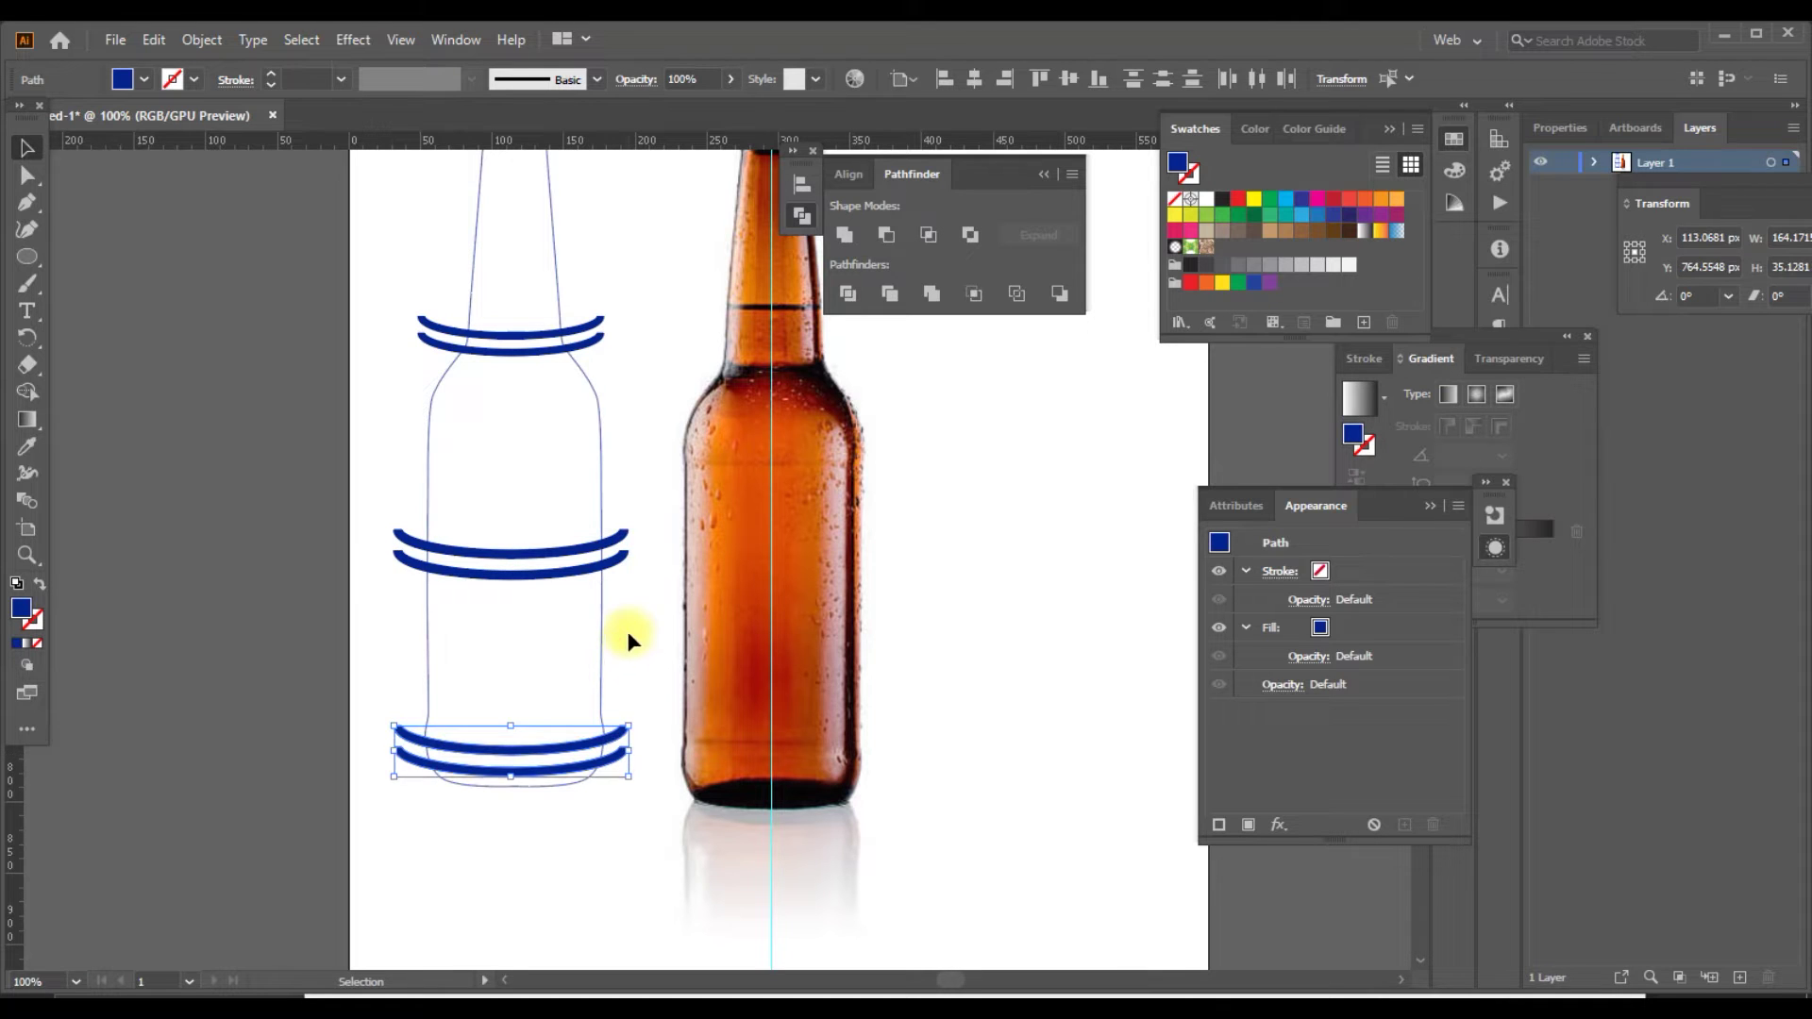
left_click(618, 562)
left_click_drag(615, 566, 619, 594)
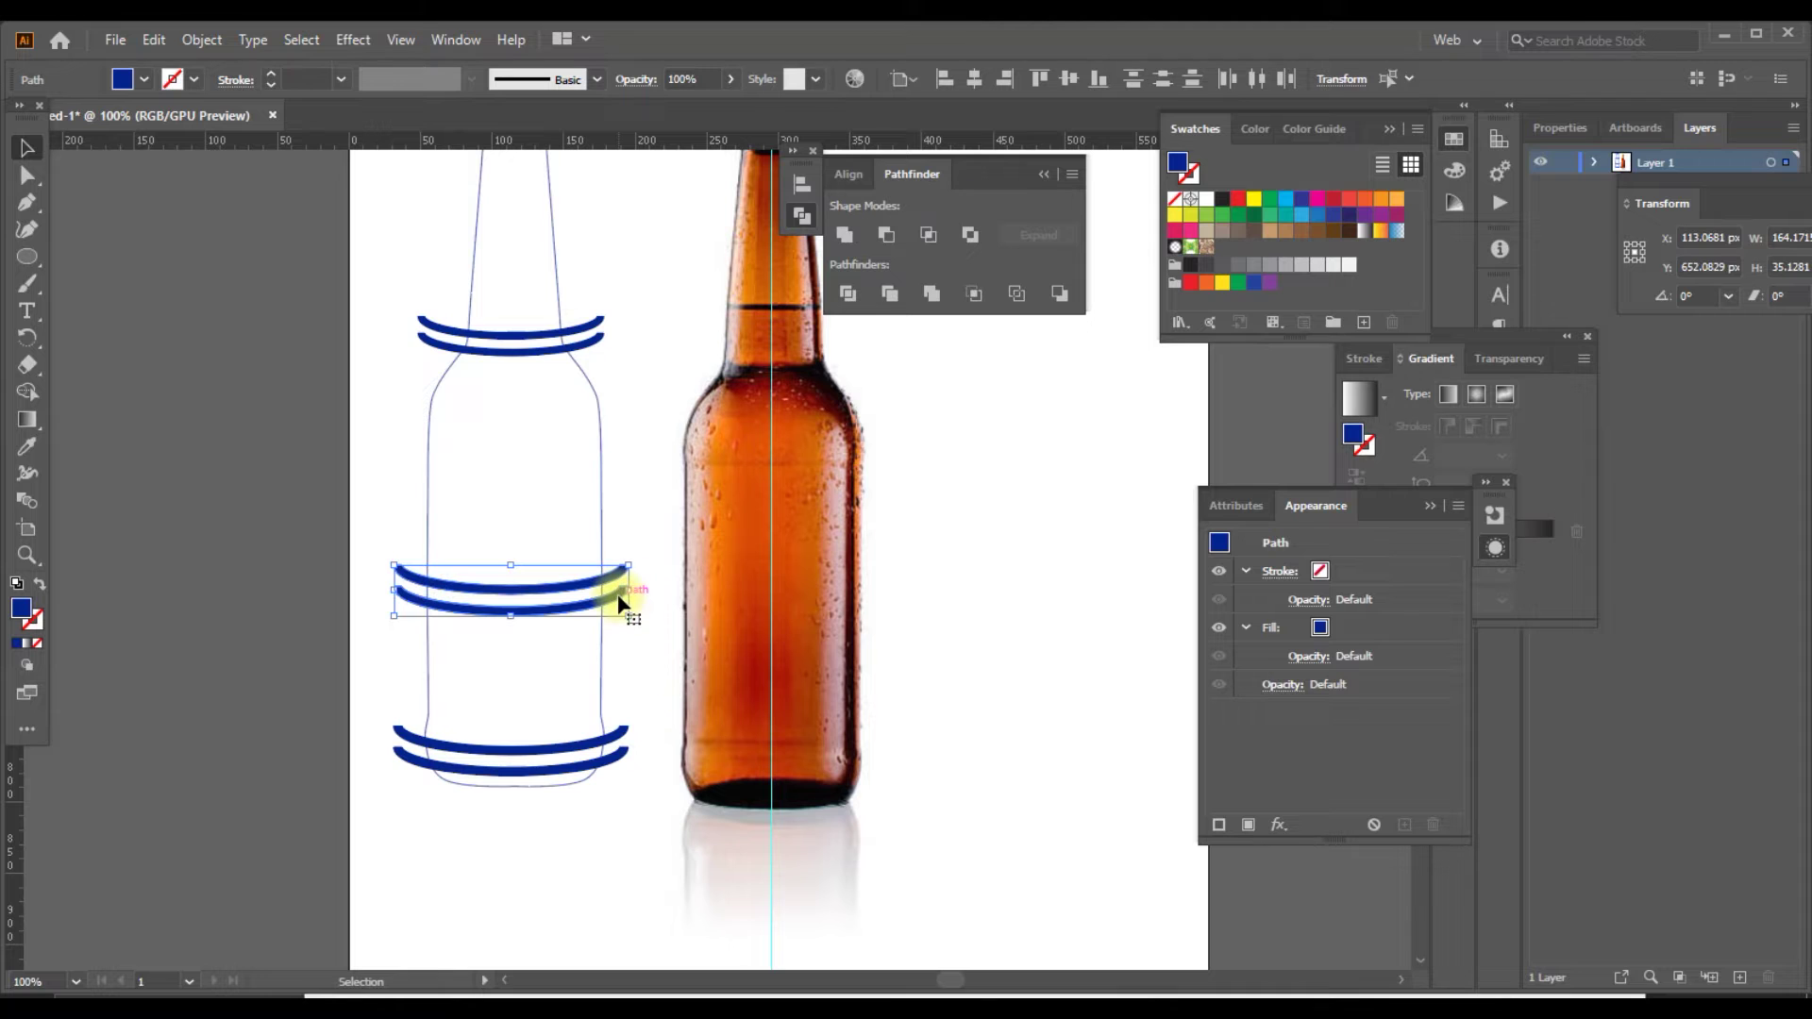
left_click_drag(617, 596, 622, 608)
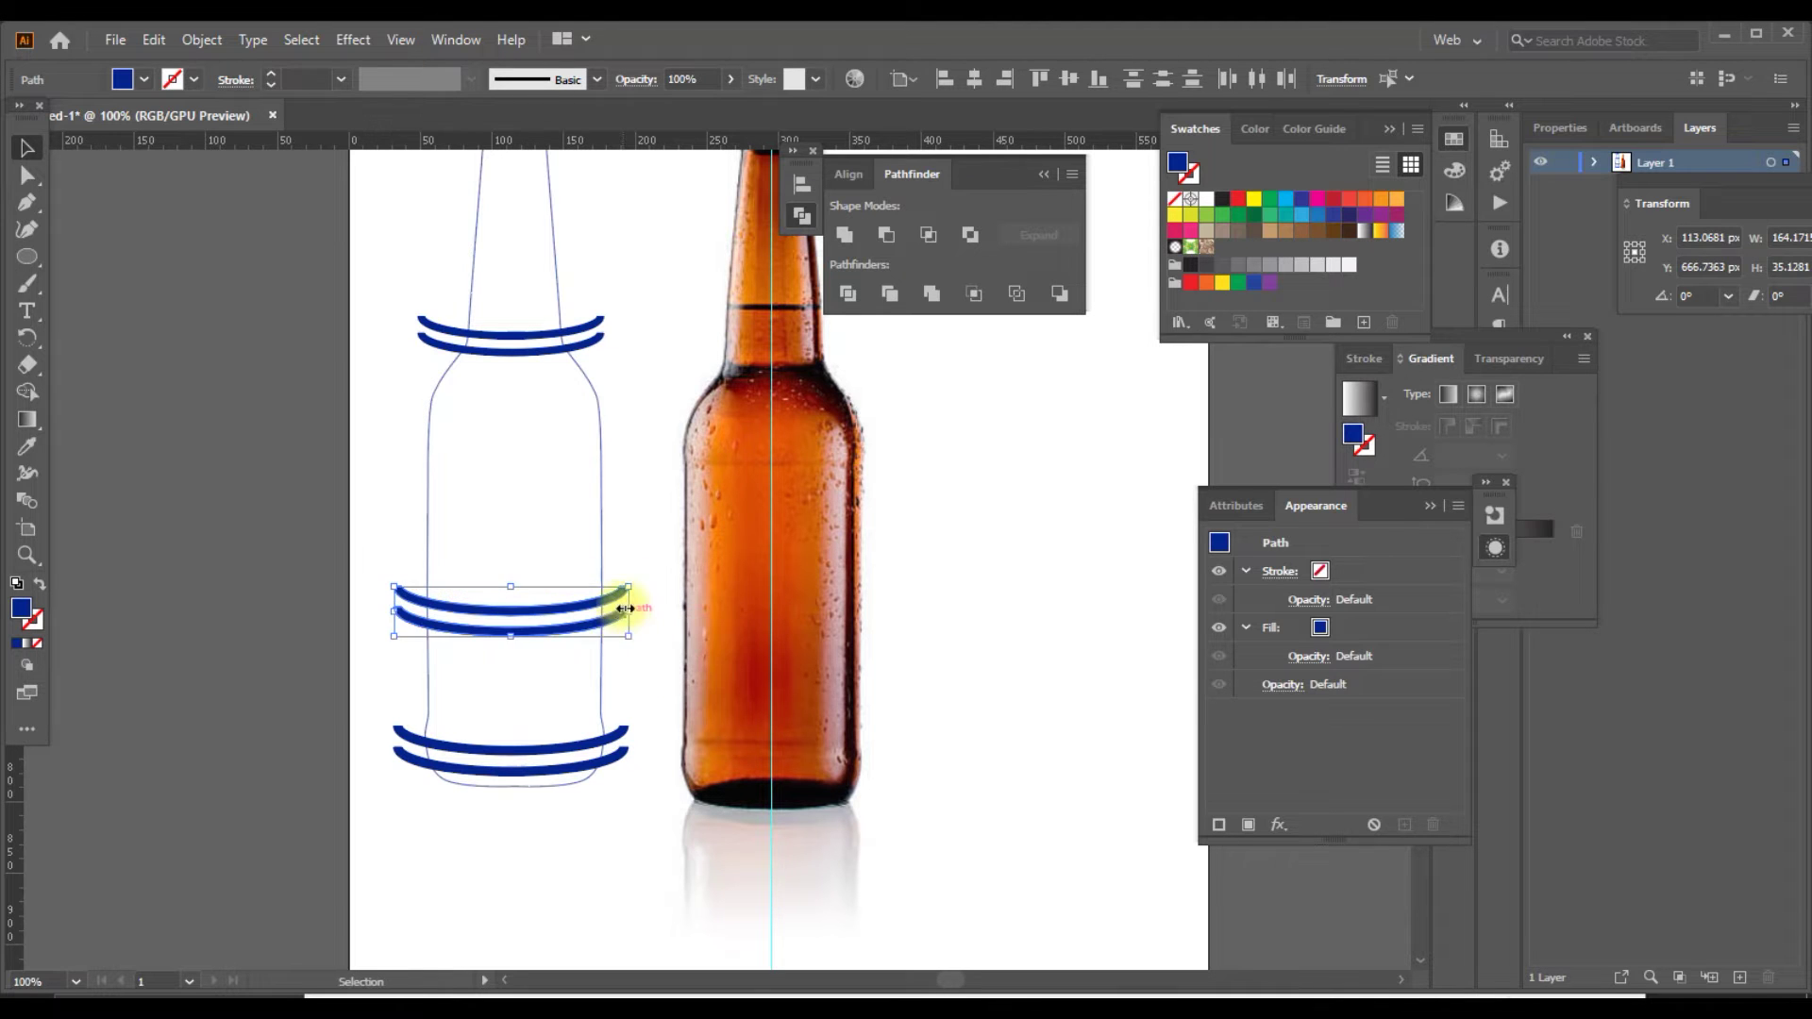
left_click(621, 552)
Move the shoulder pair of arcs down about 30 px.
scroll(524, 354, "up", 1)
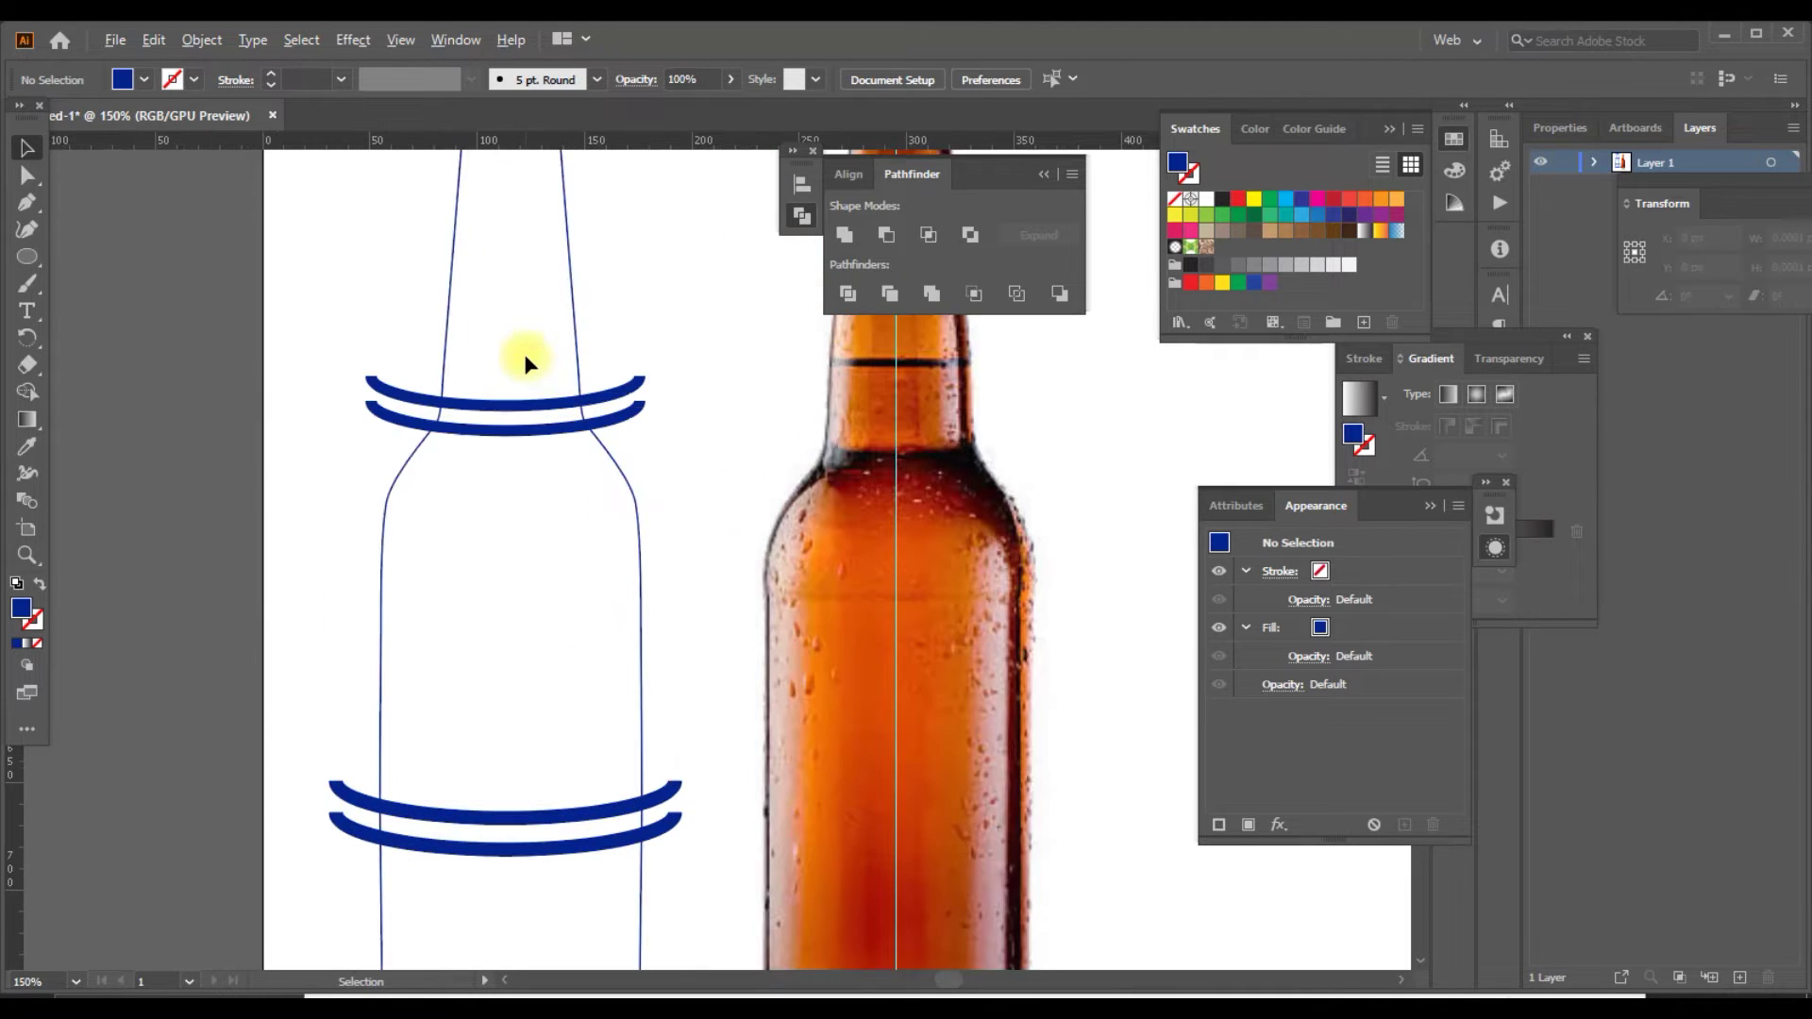
left_click(637, 408)
left_click_drag(636, 415, 634, 445)
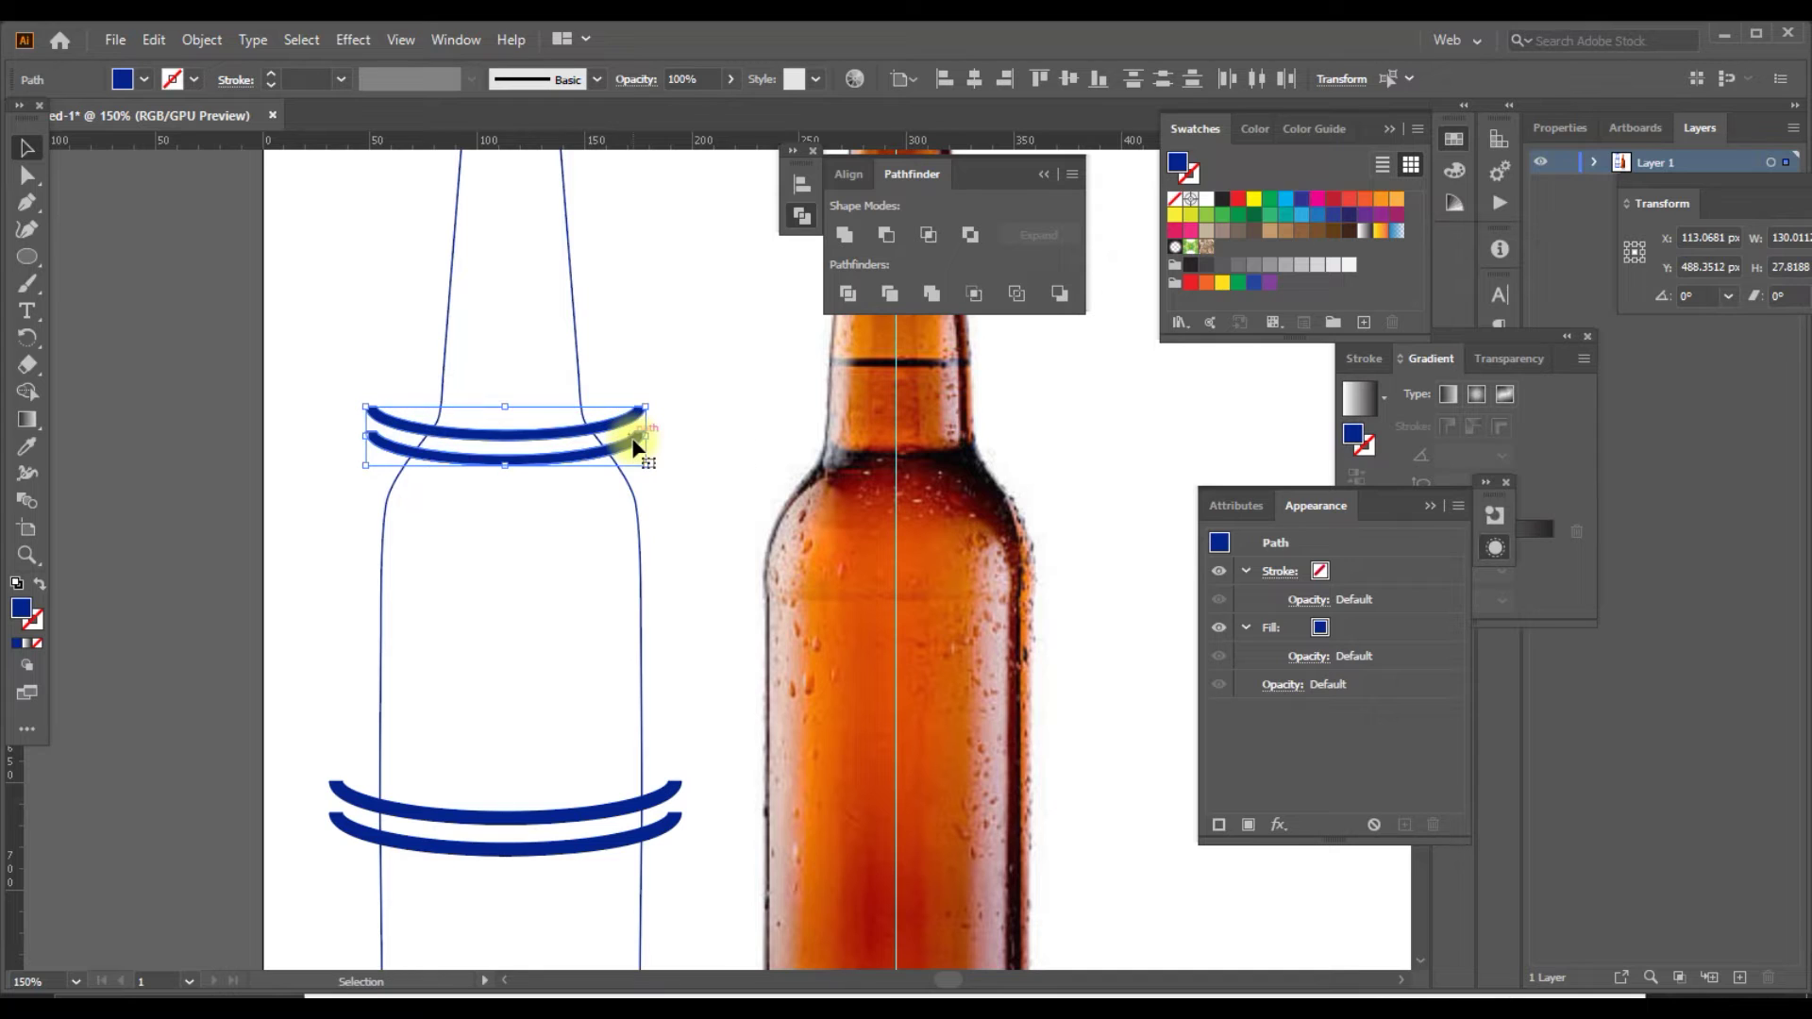
left_click(649, 363)
scroll(484, 502, "down", 1)
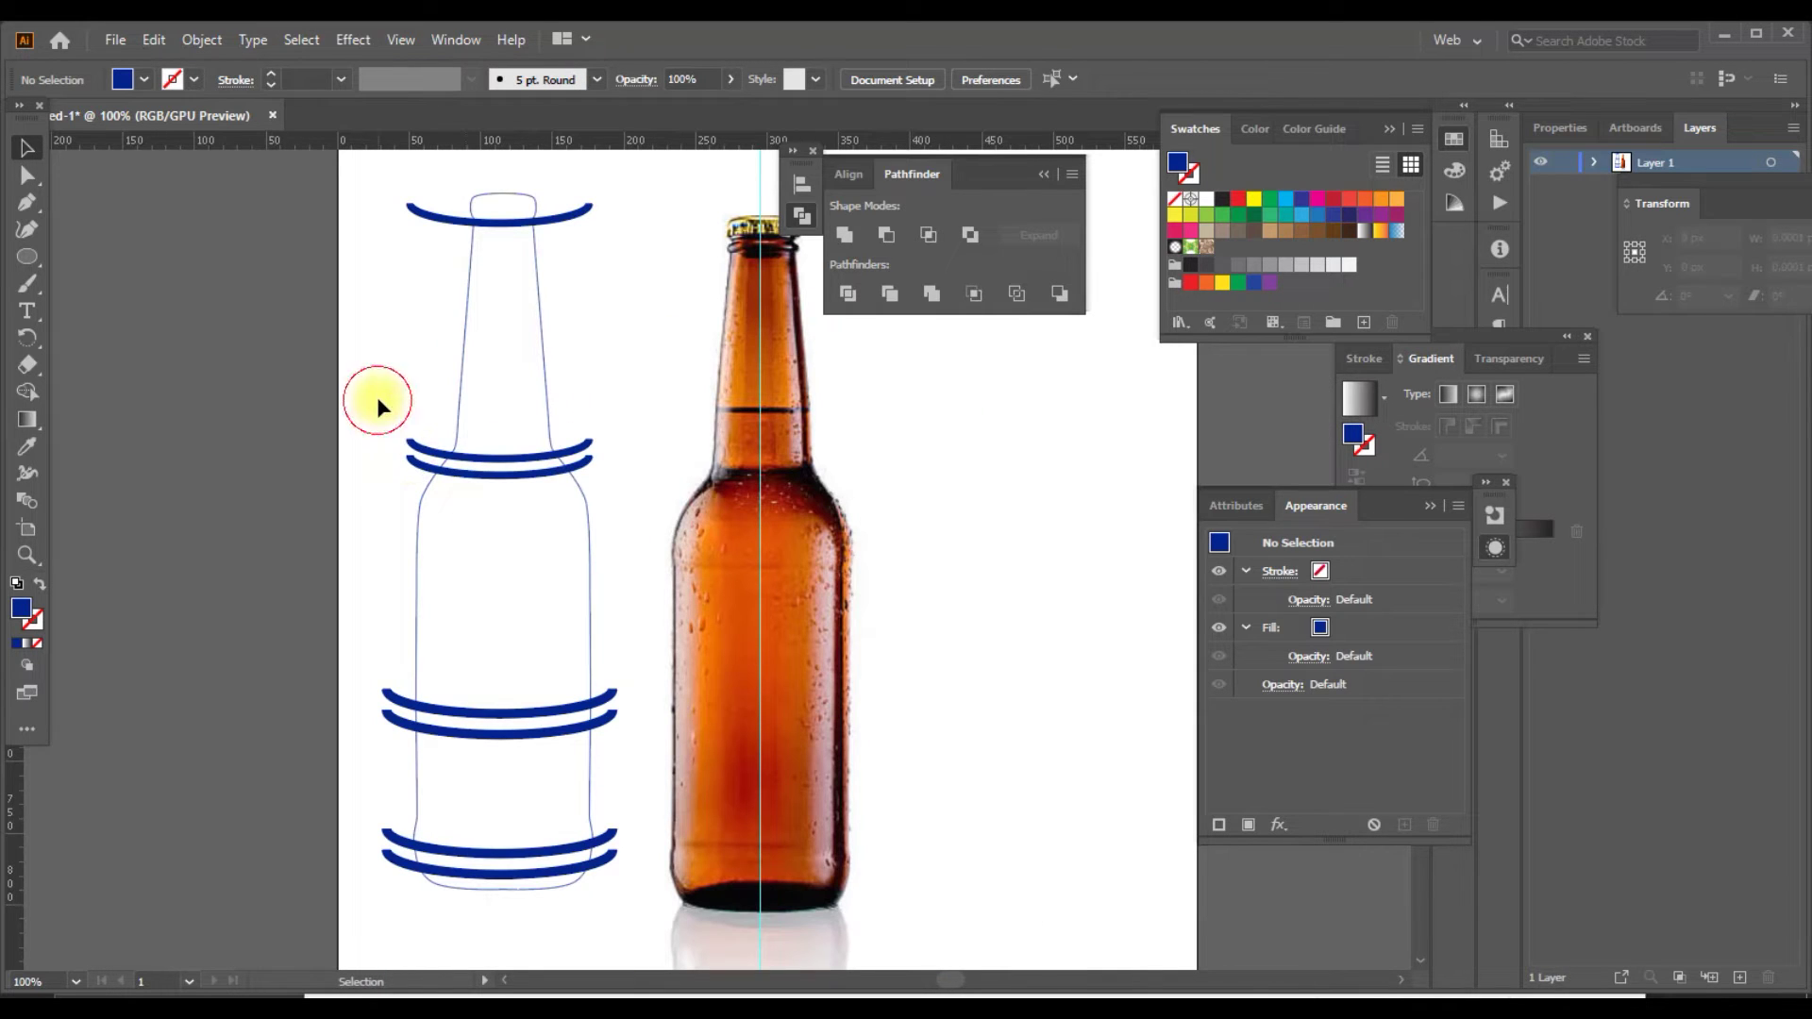
scroll(377, 325, "down", 1)
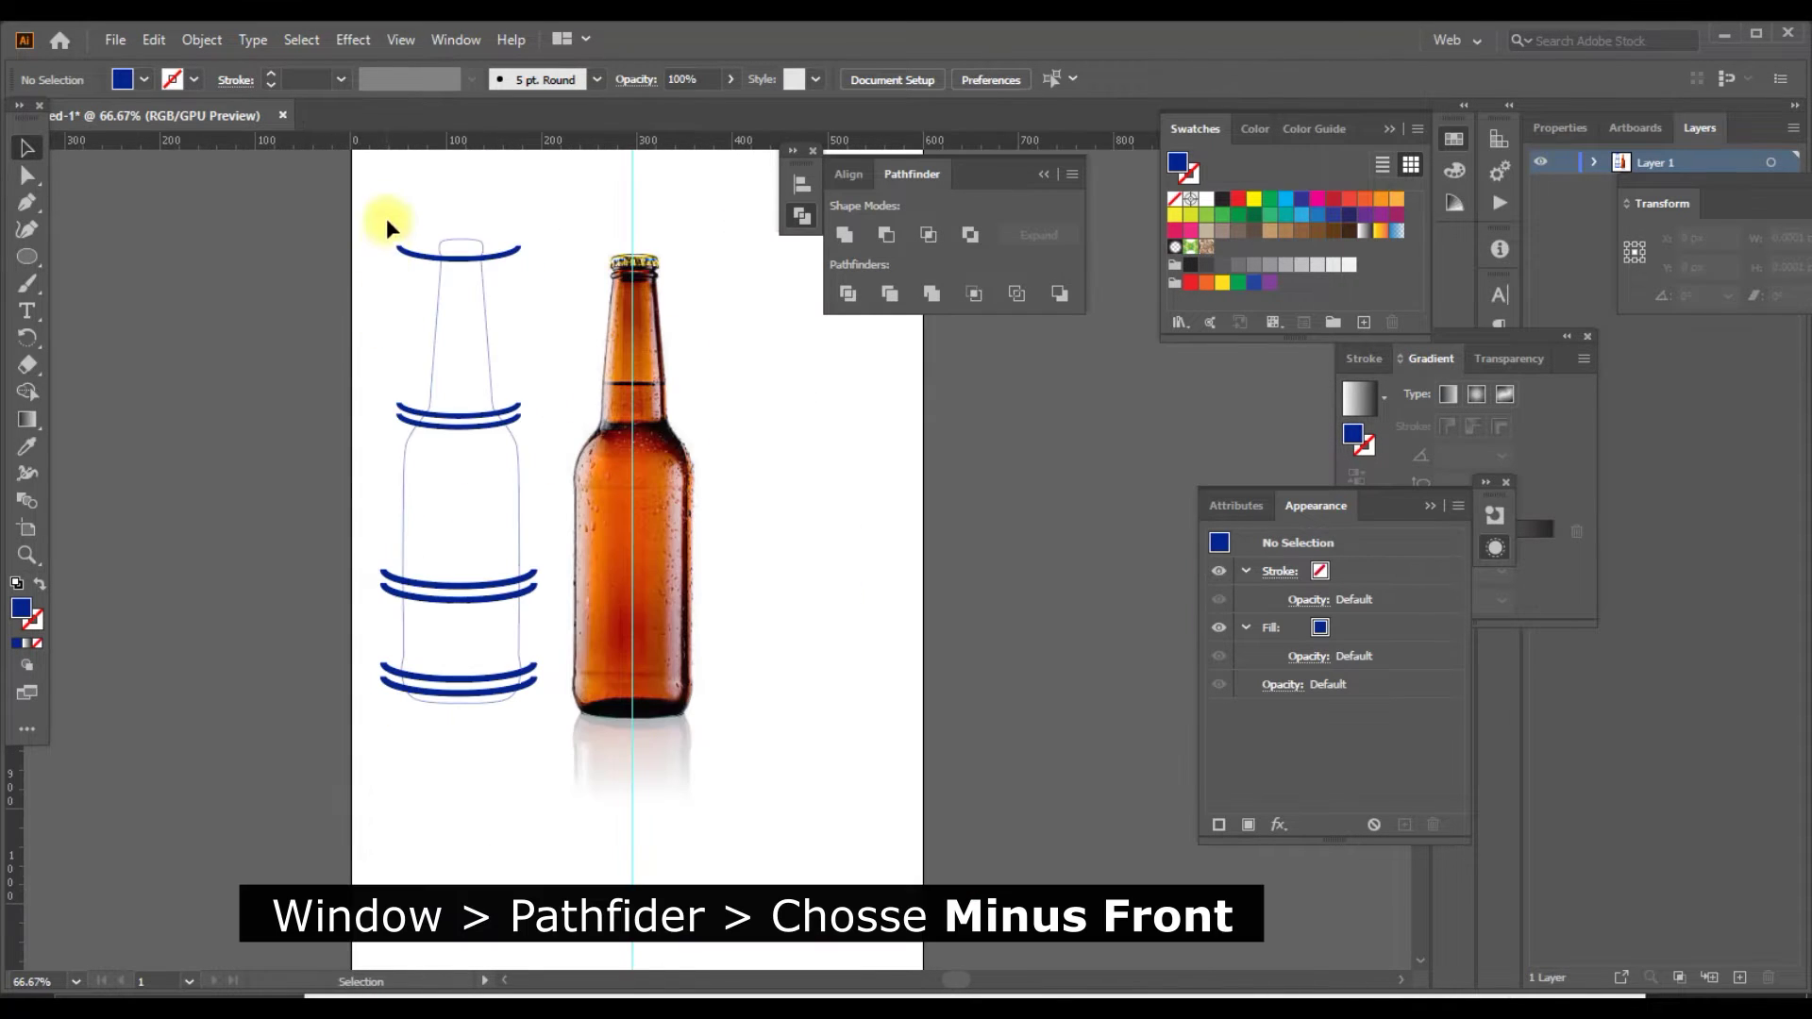
Cut the blue bands and cap arc from the bottle outline with Minus Front, then ungroup.
left_click_drag(528, 653, 546, 734)
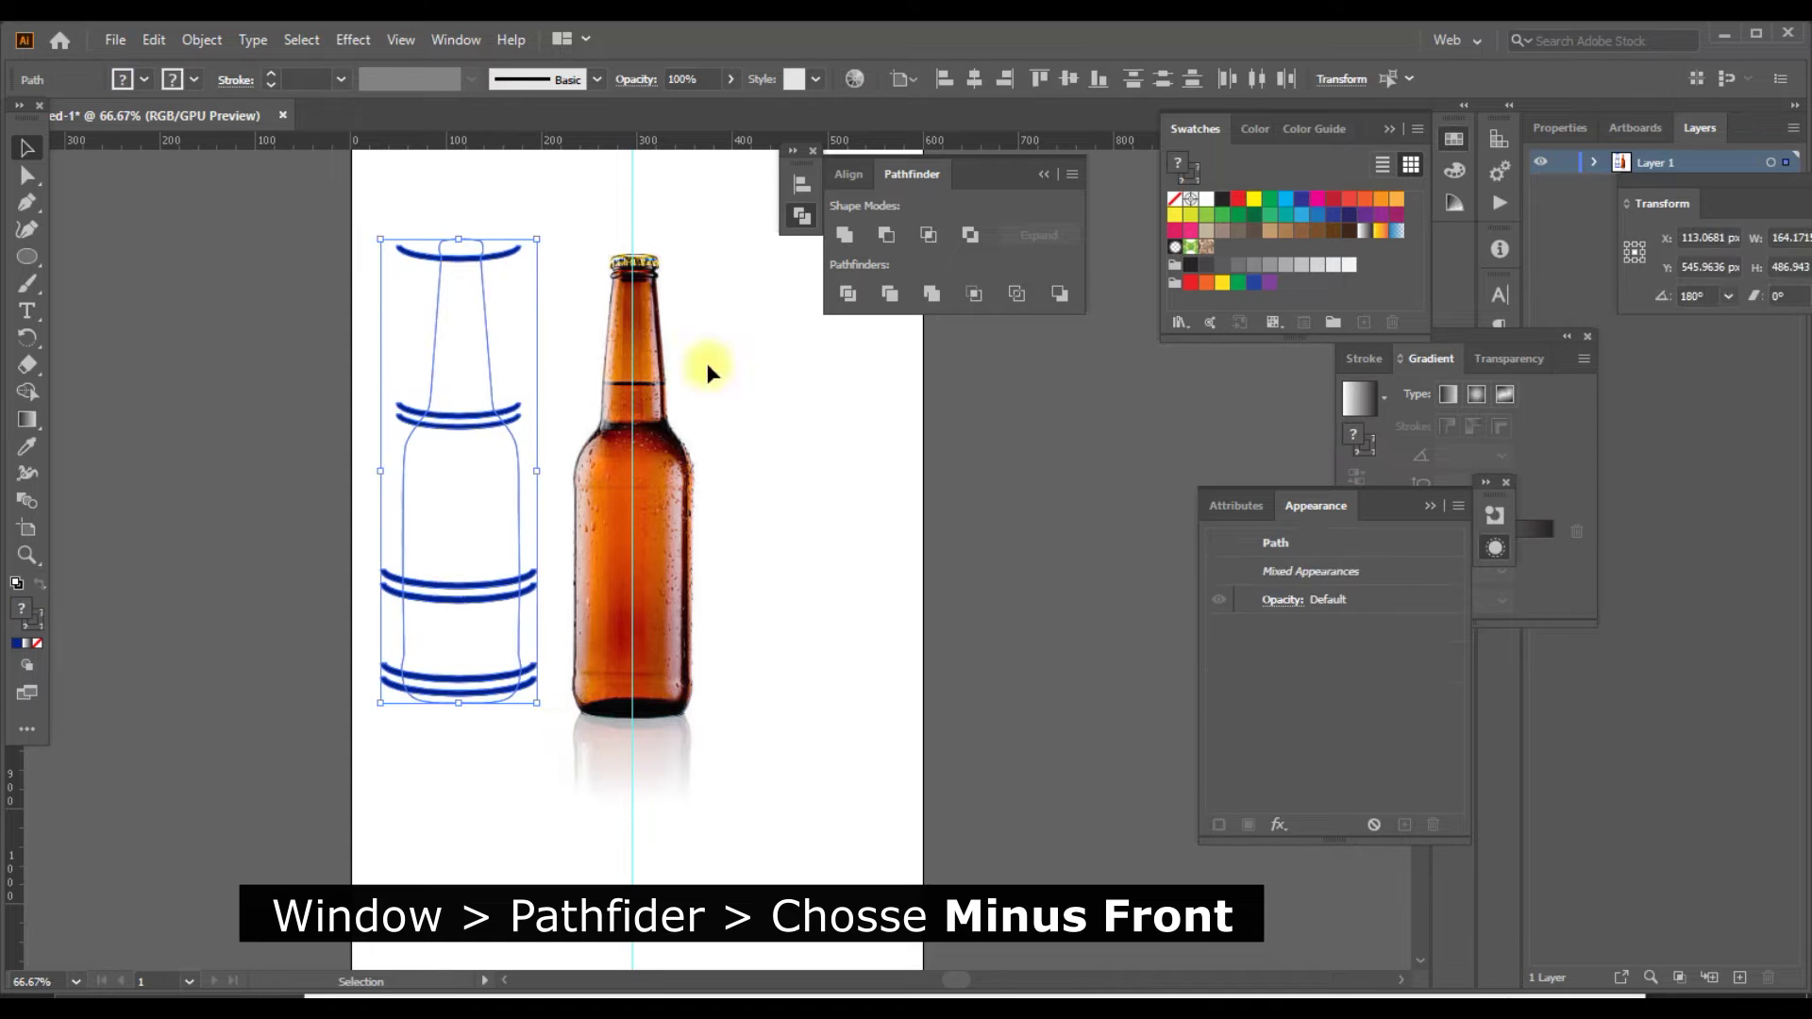
left_click(887, 236)
right_click(451, 356)
left_click(566, 544)
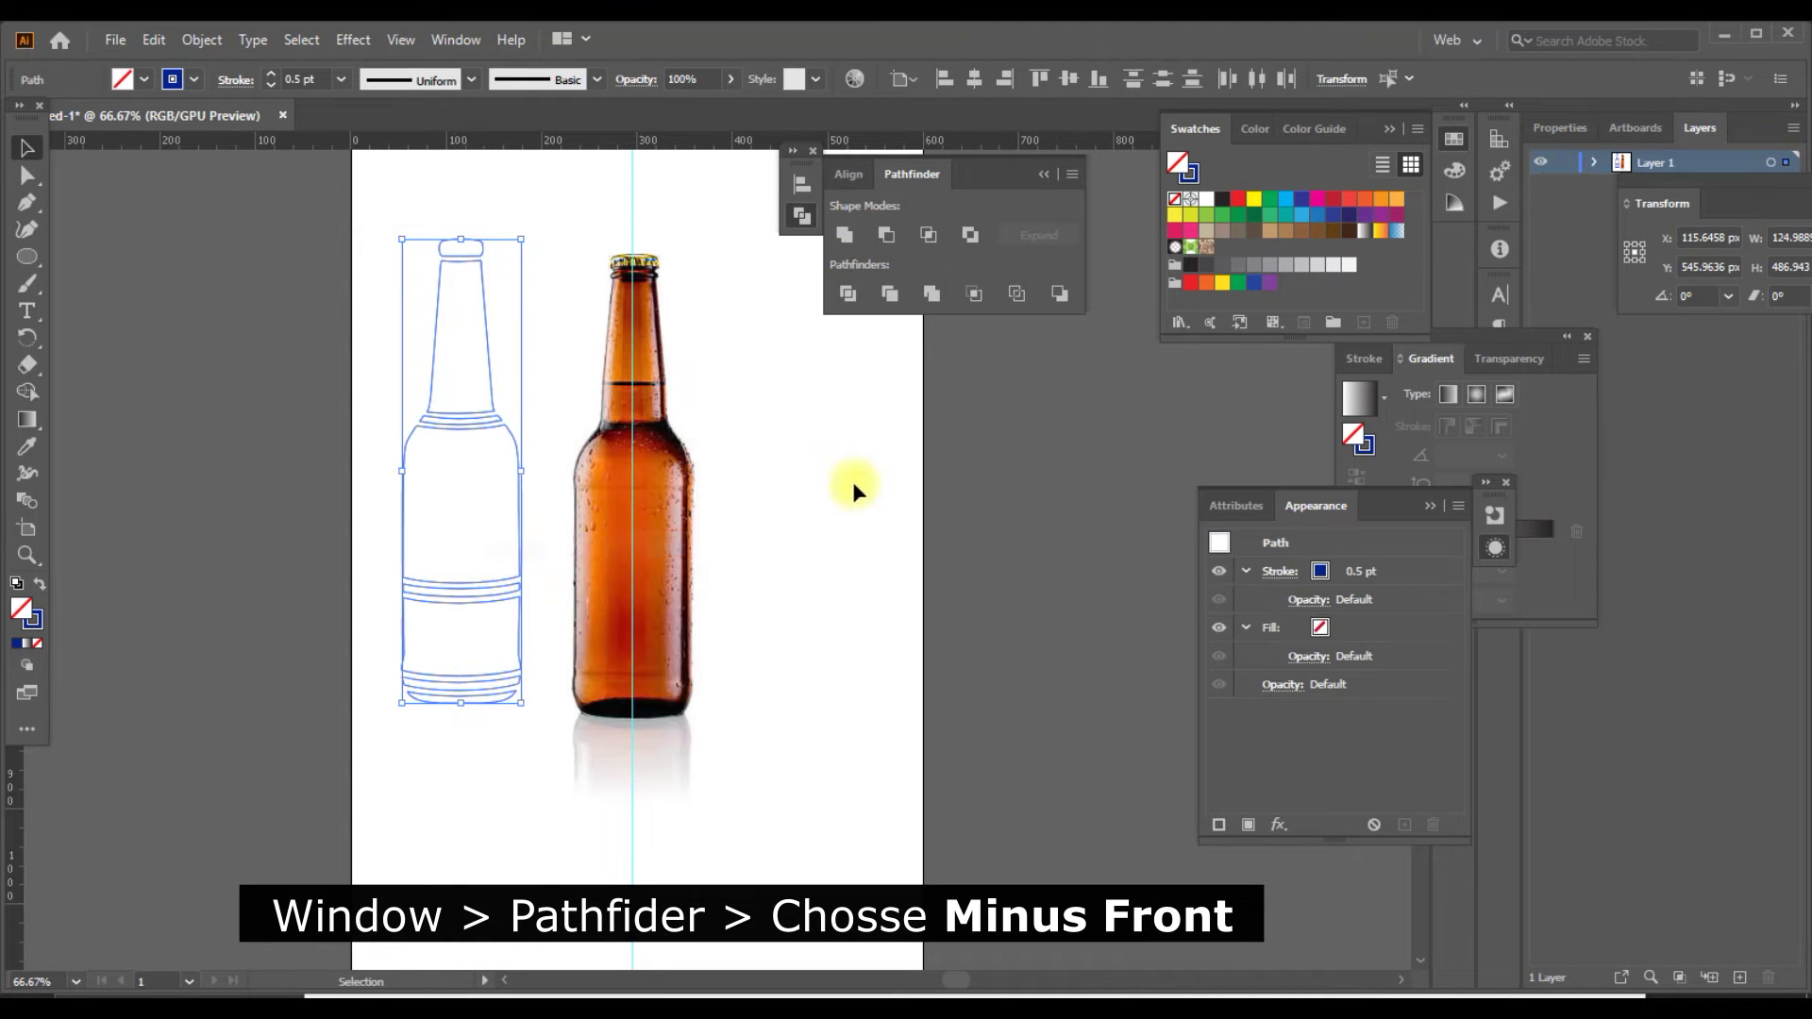
left_click(845, 484)
left_click_drag(840, 475, 782, 458)
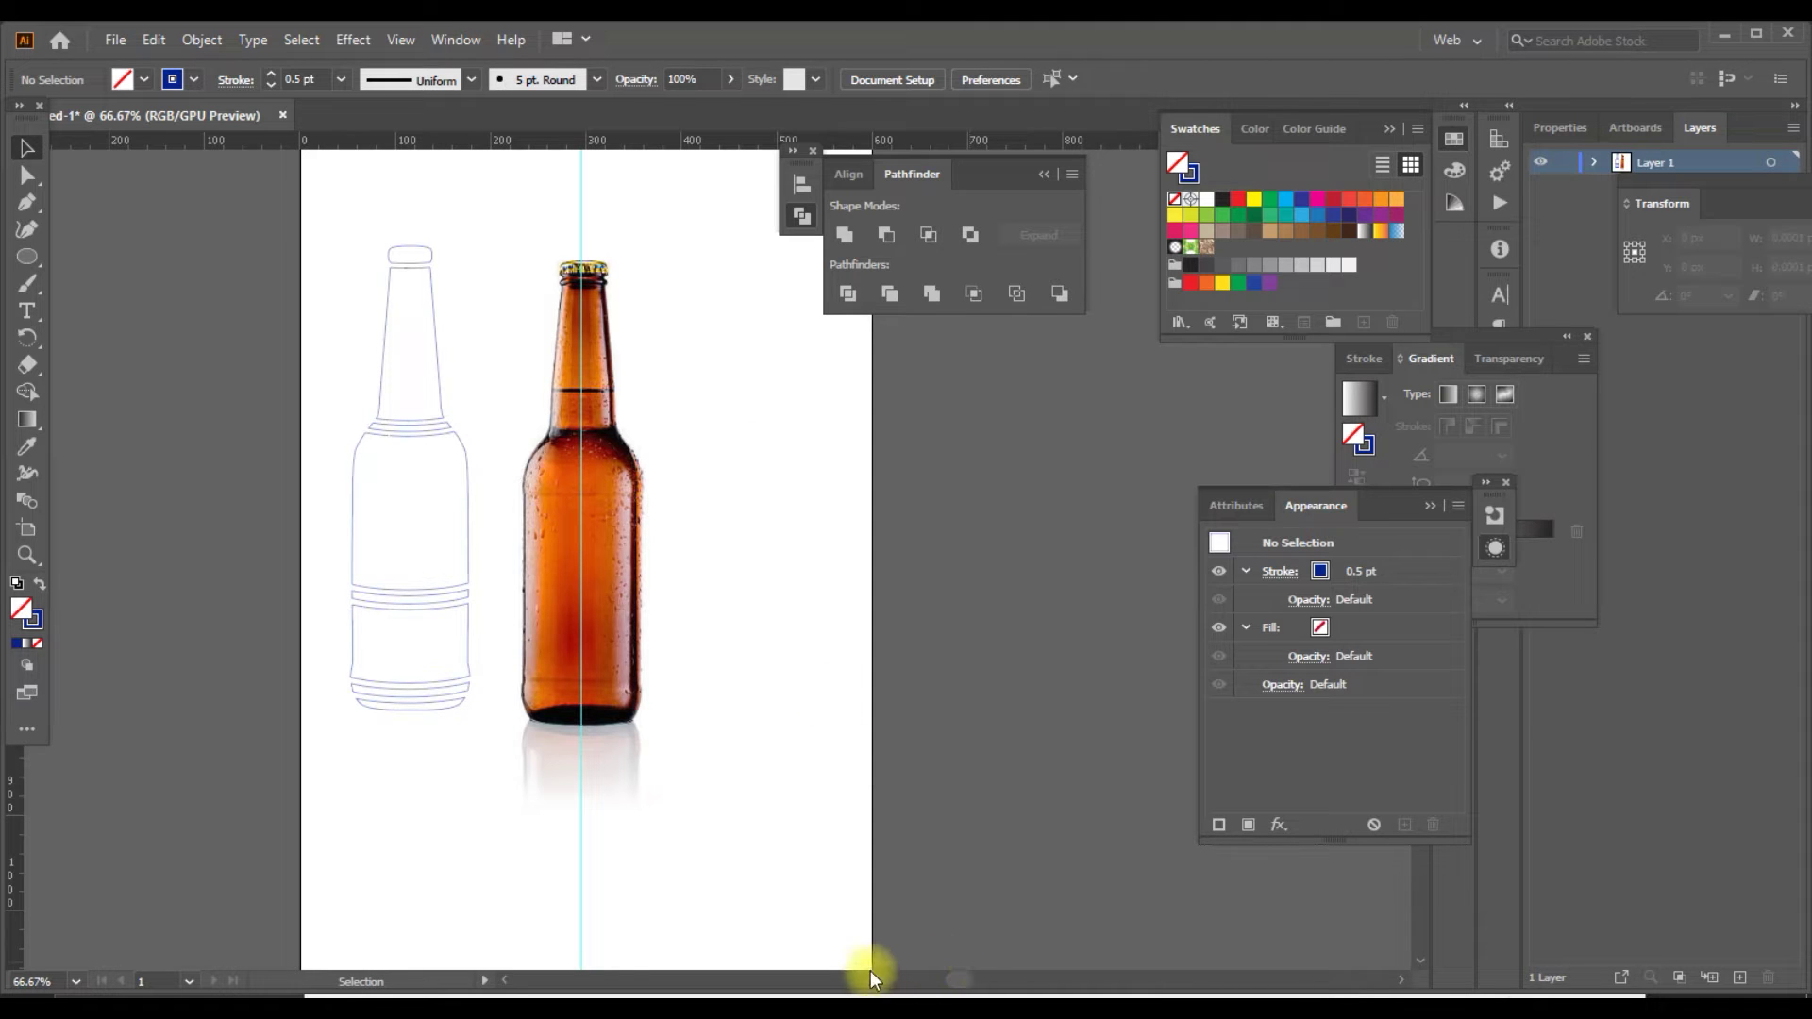
Select the nutrient words from Alcohol to Fibre in the BEER notes and return to Illustrator.
left_click(897, 986)
left_click(372, 251)
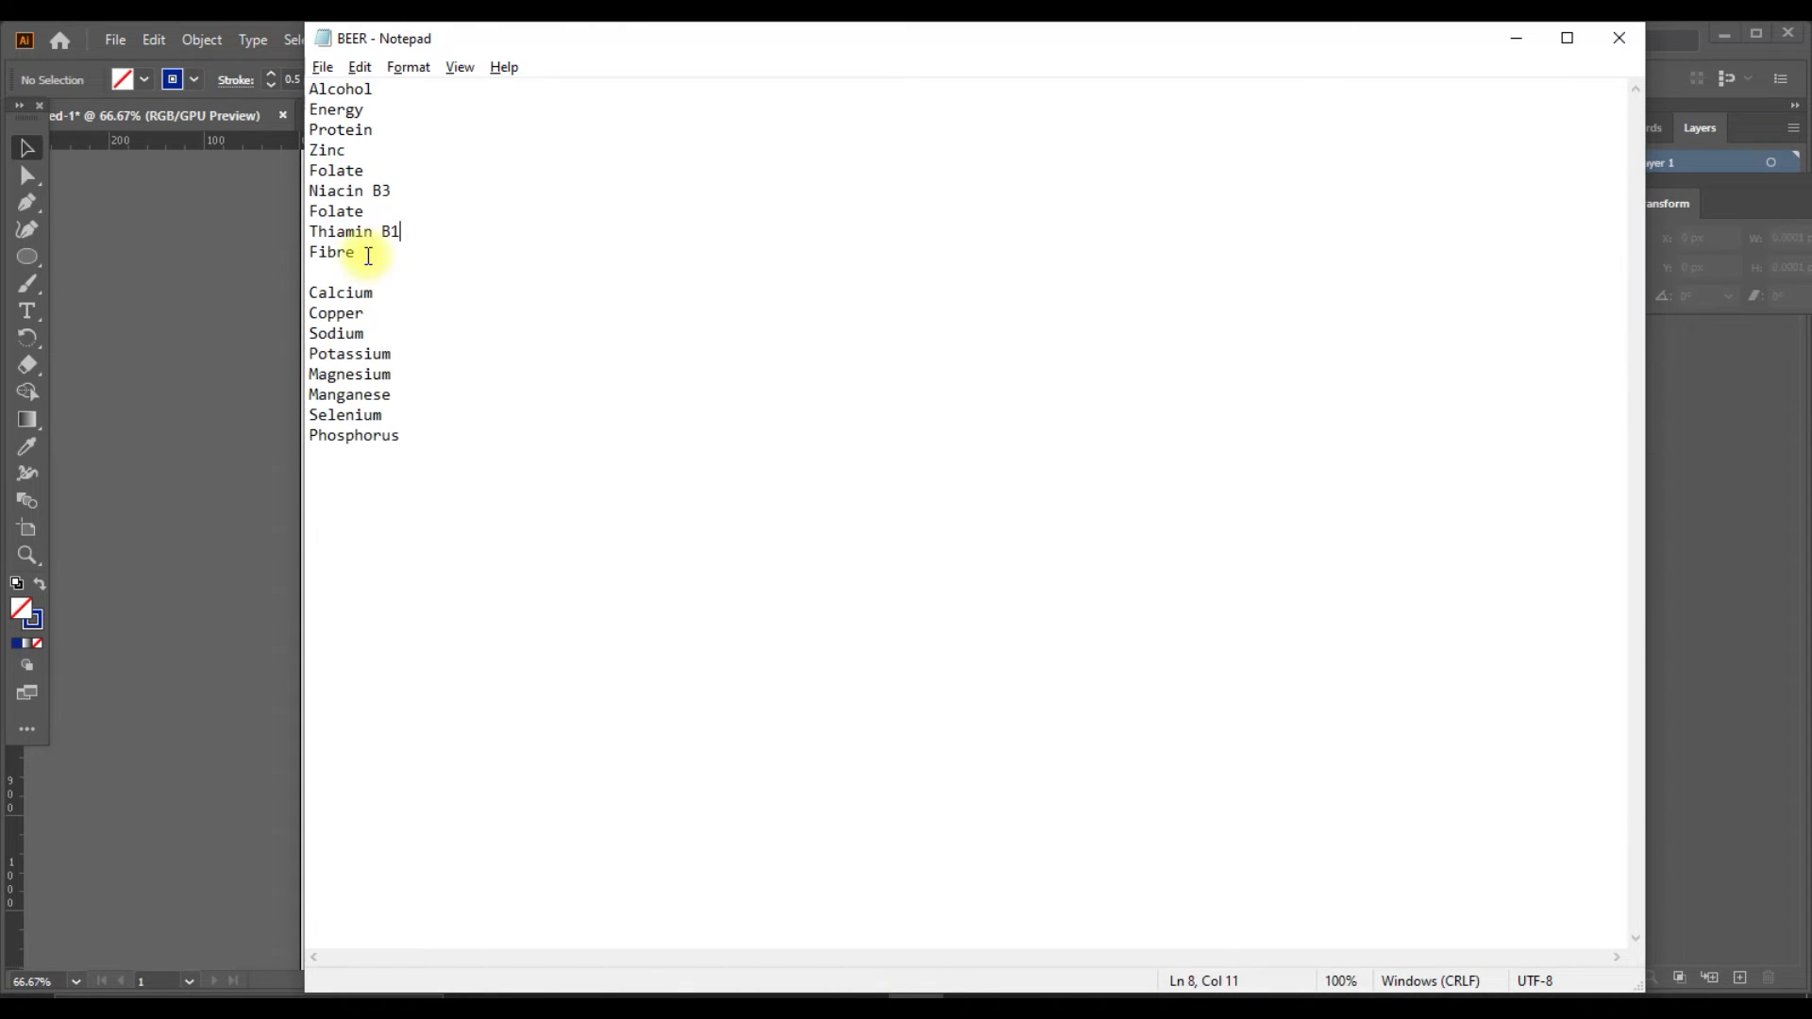
left_click_drag(366, 253, 244, 73)
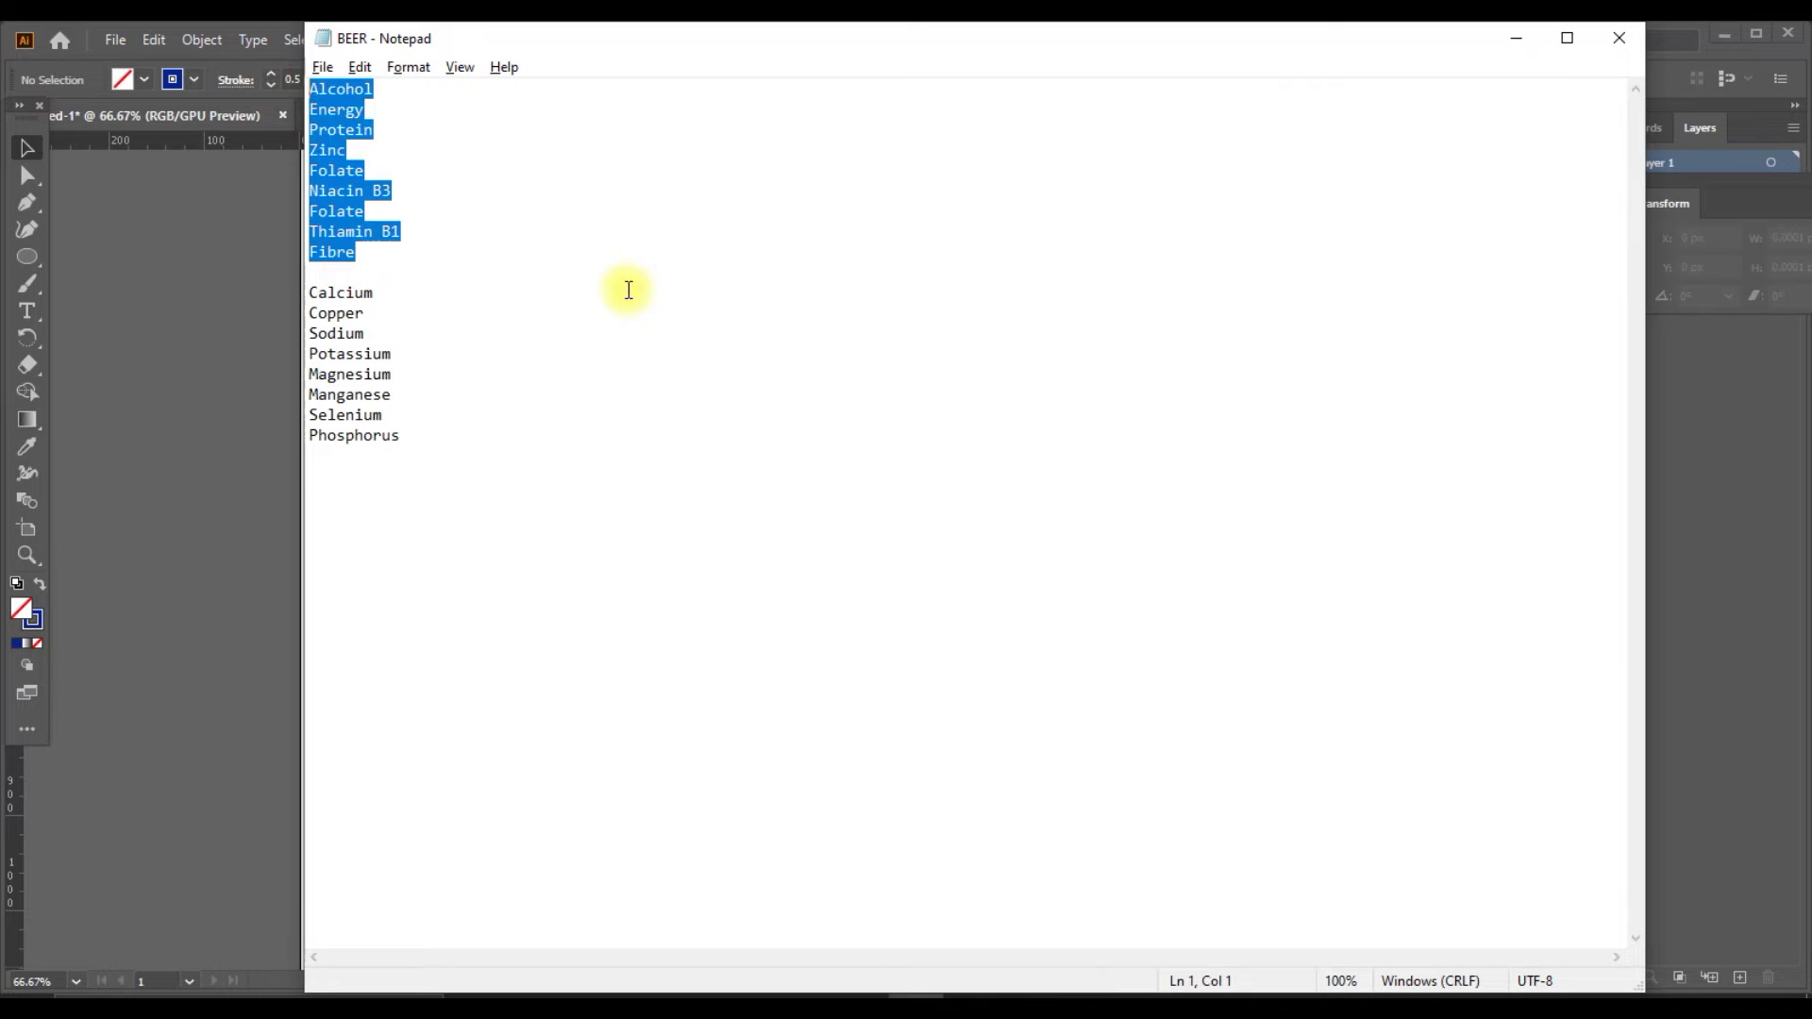
key("alt+Tab")
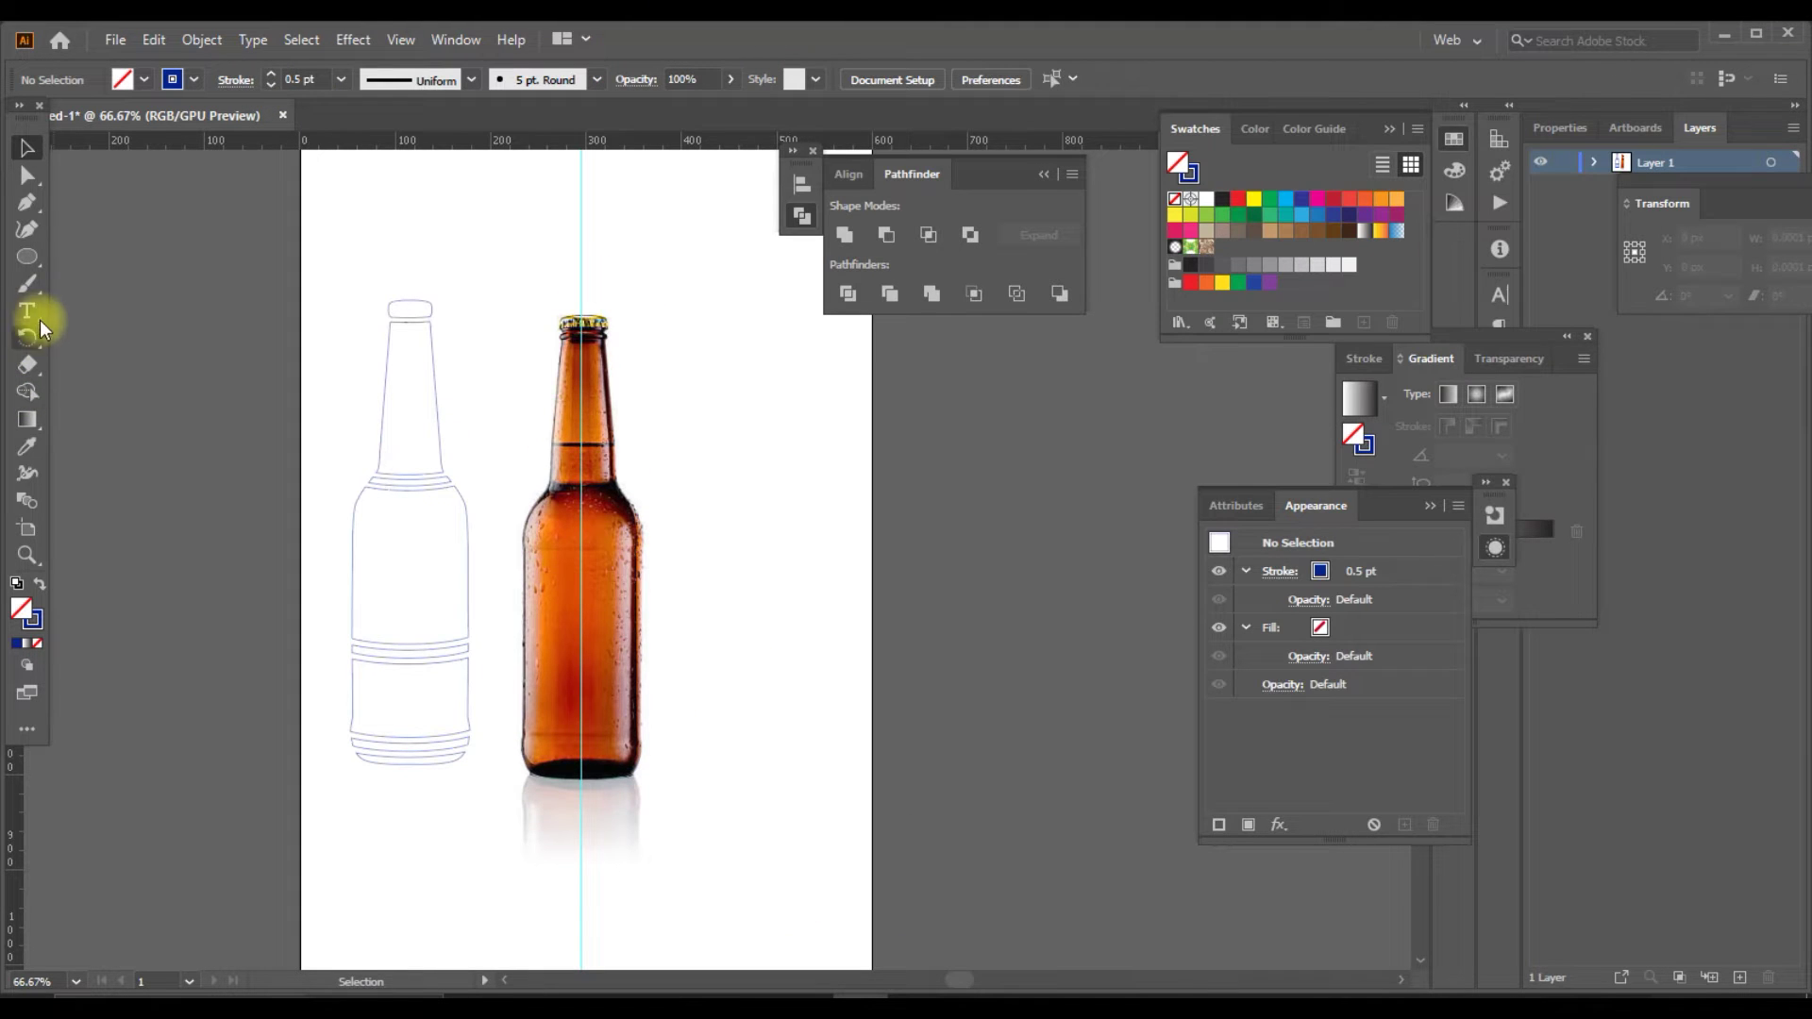
Paste the nutrient list as a new text object and delete the Thiamin B1 line.
left_click(26, 311)
left_click(741, 444)
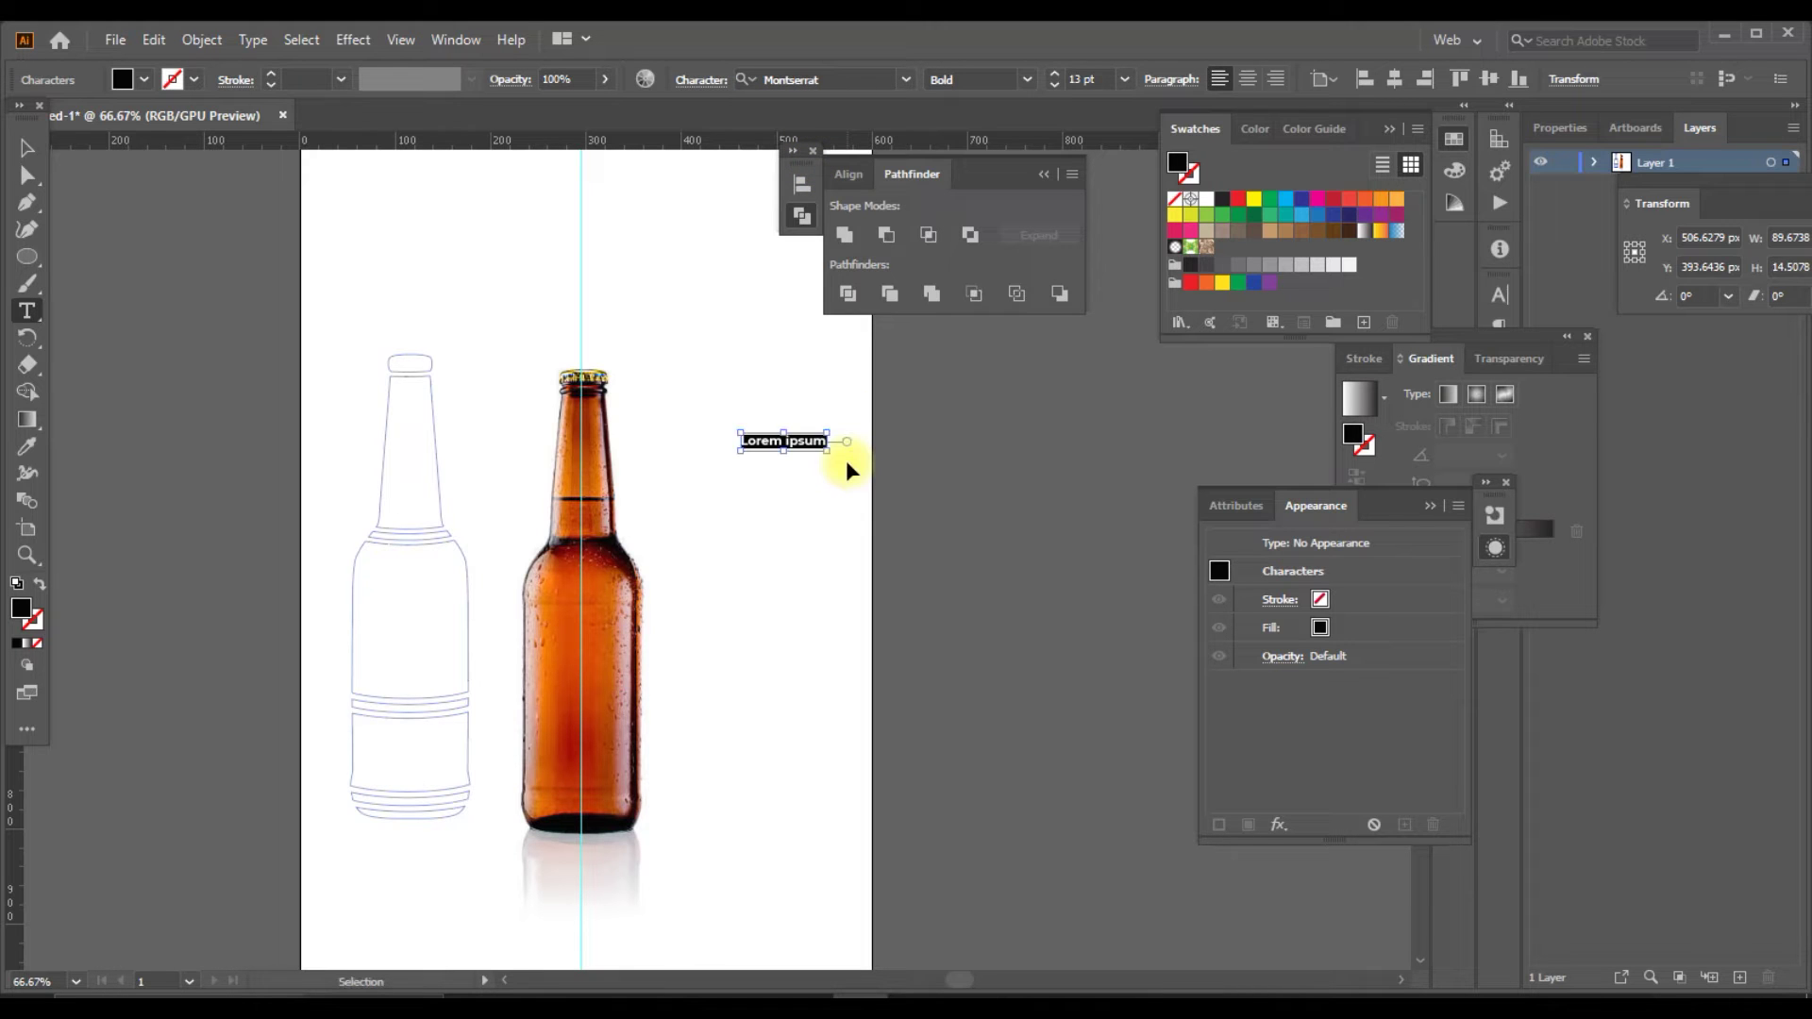
key("ctrl+v")
key("ctrl+plus")
key("ctrl+plus")
left_click_drag(839, 623, 640, 619)
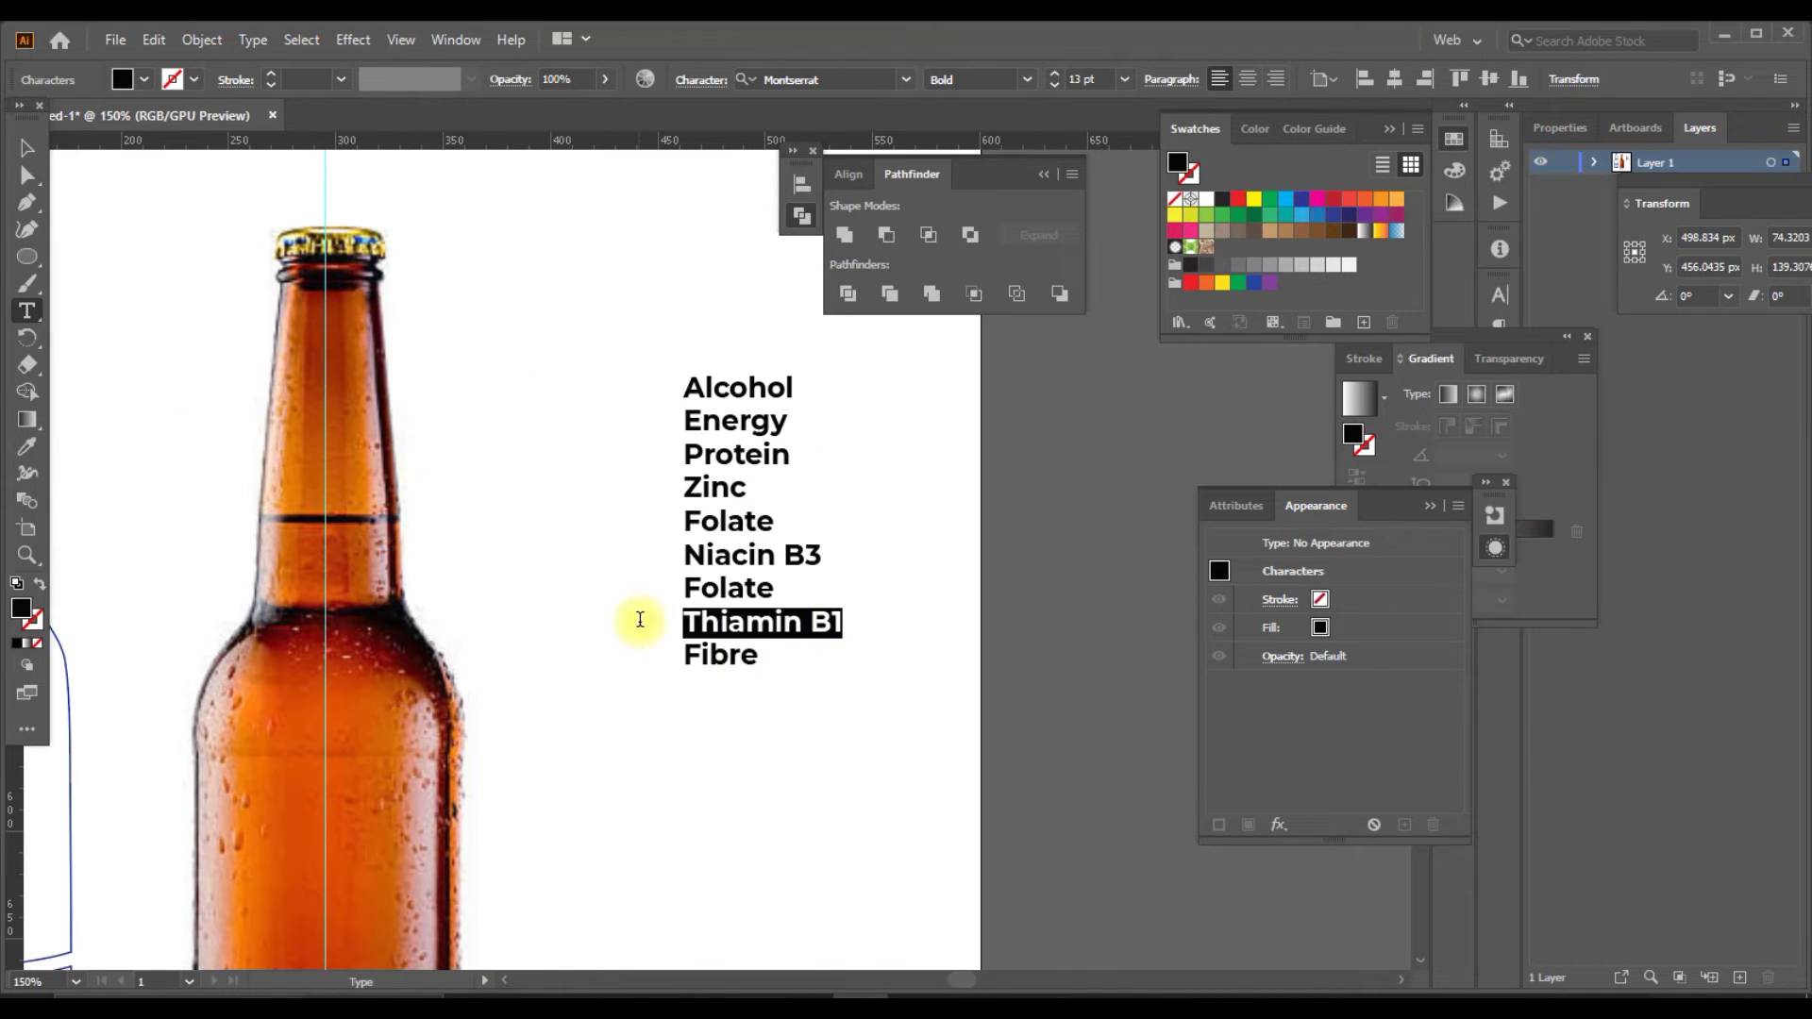
key("BackSpace")
key("Escape")
Move the bottle photo off the artboard.
scroll(768, 477, "down", 1)
left_click(553, 660)
mouse_move(768, 478)
left_mouse_down()
mouse_move(388, 462)
mouse_move(527, 530)
left_mouse_up()
scroll(554, 659, "down", 1)
key("Delete")
scroll(425, 505, "up", 3)
Colour Alcohol yellow, Energy green and Protein brown.
left_click(27, 311)
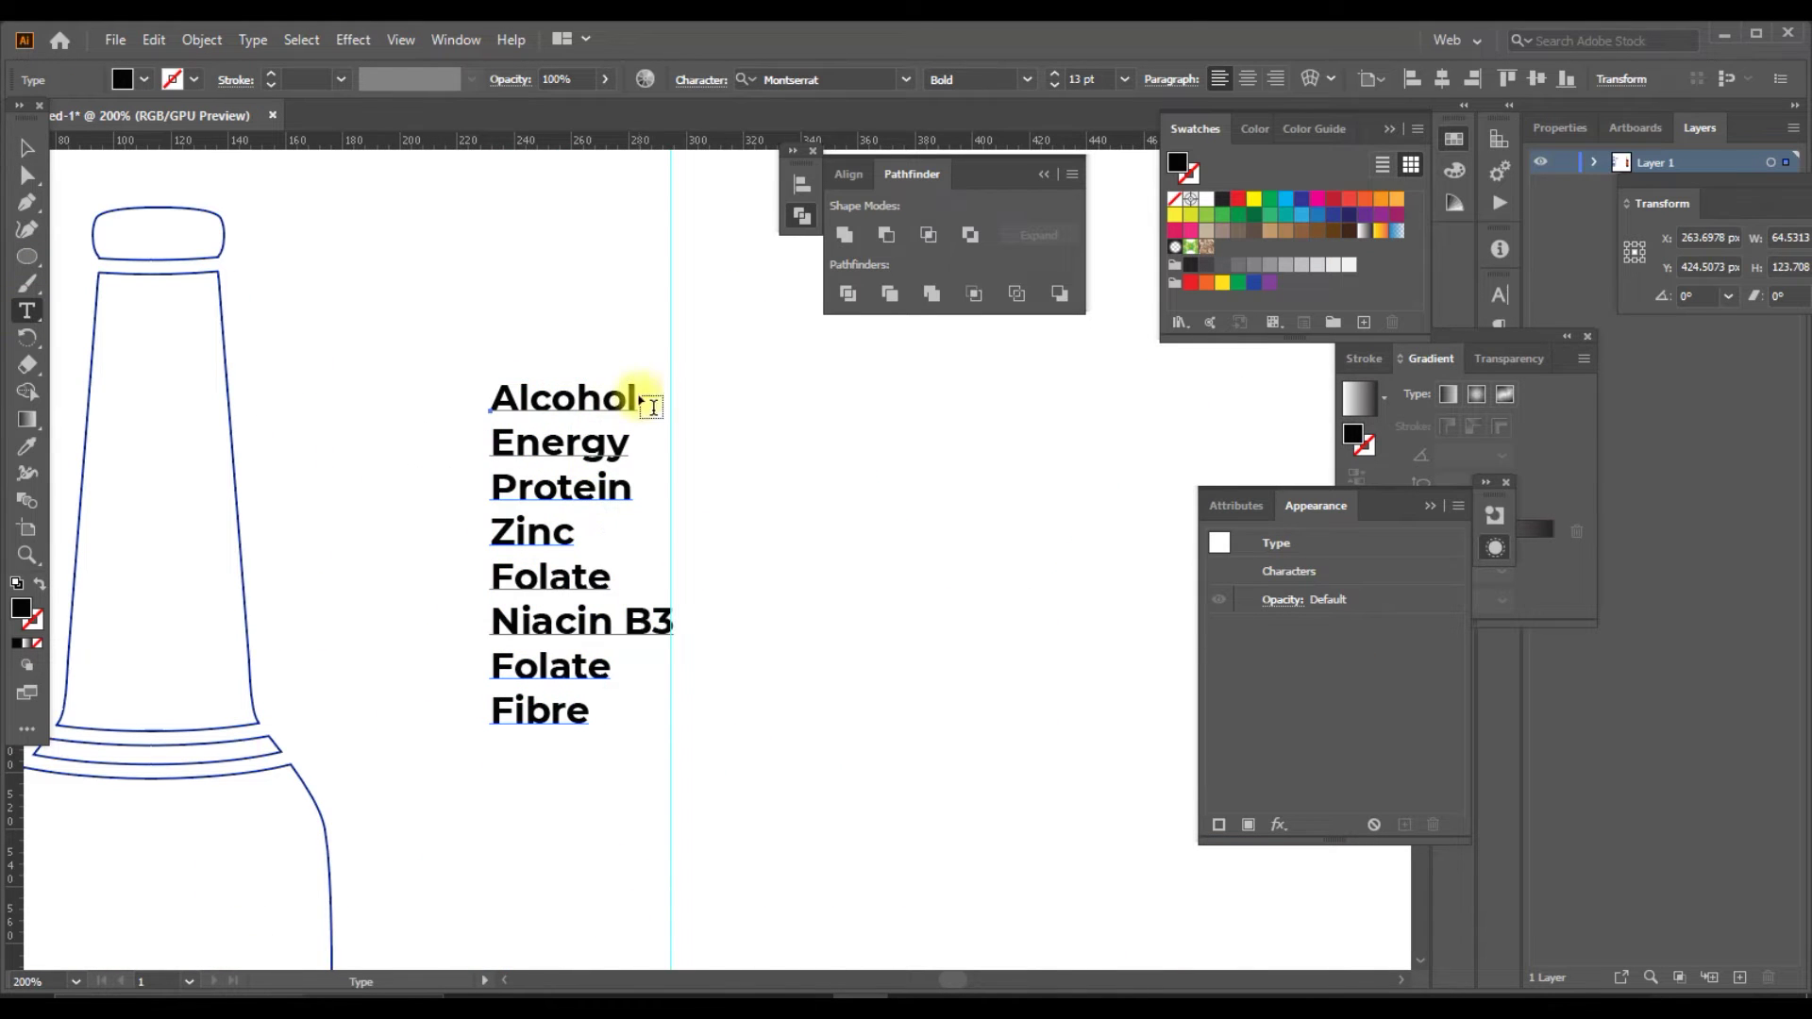
left_click_drag(653, 407, 441, 387)
scroll(1094, 79, "up", 3)
left_click(1254, 199)
left_click_drag(498, 451, 680, 454)
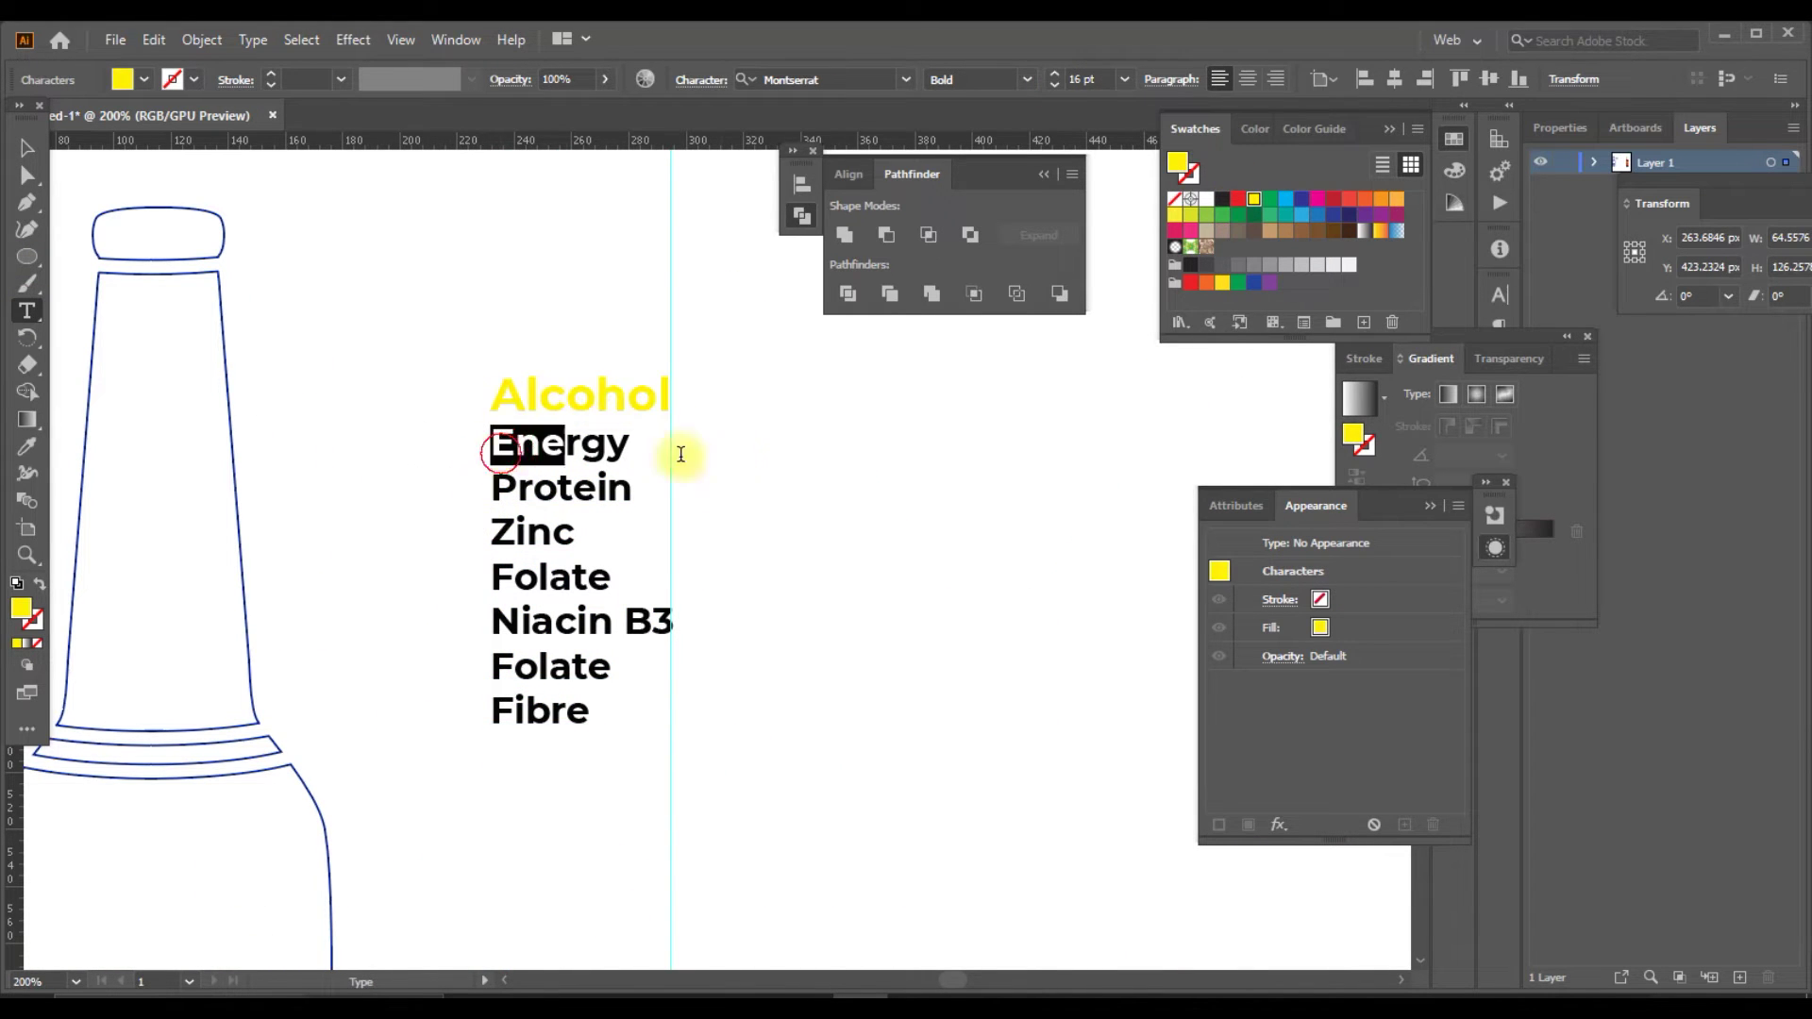
scroll(1095, 79, "up", 3)
left_click(1270, 199)
left_click_drag(491, 506, 654, 505)
scroll(1095, 80, "up", 2)
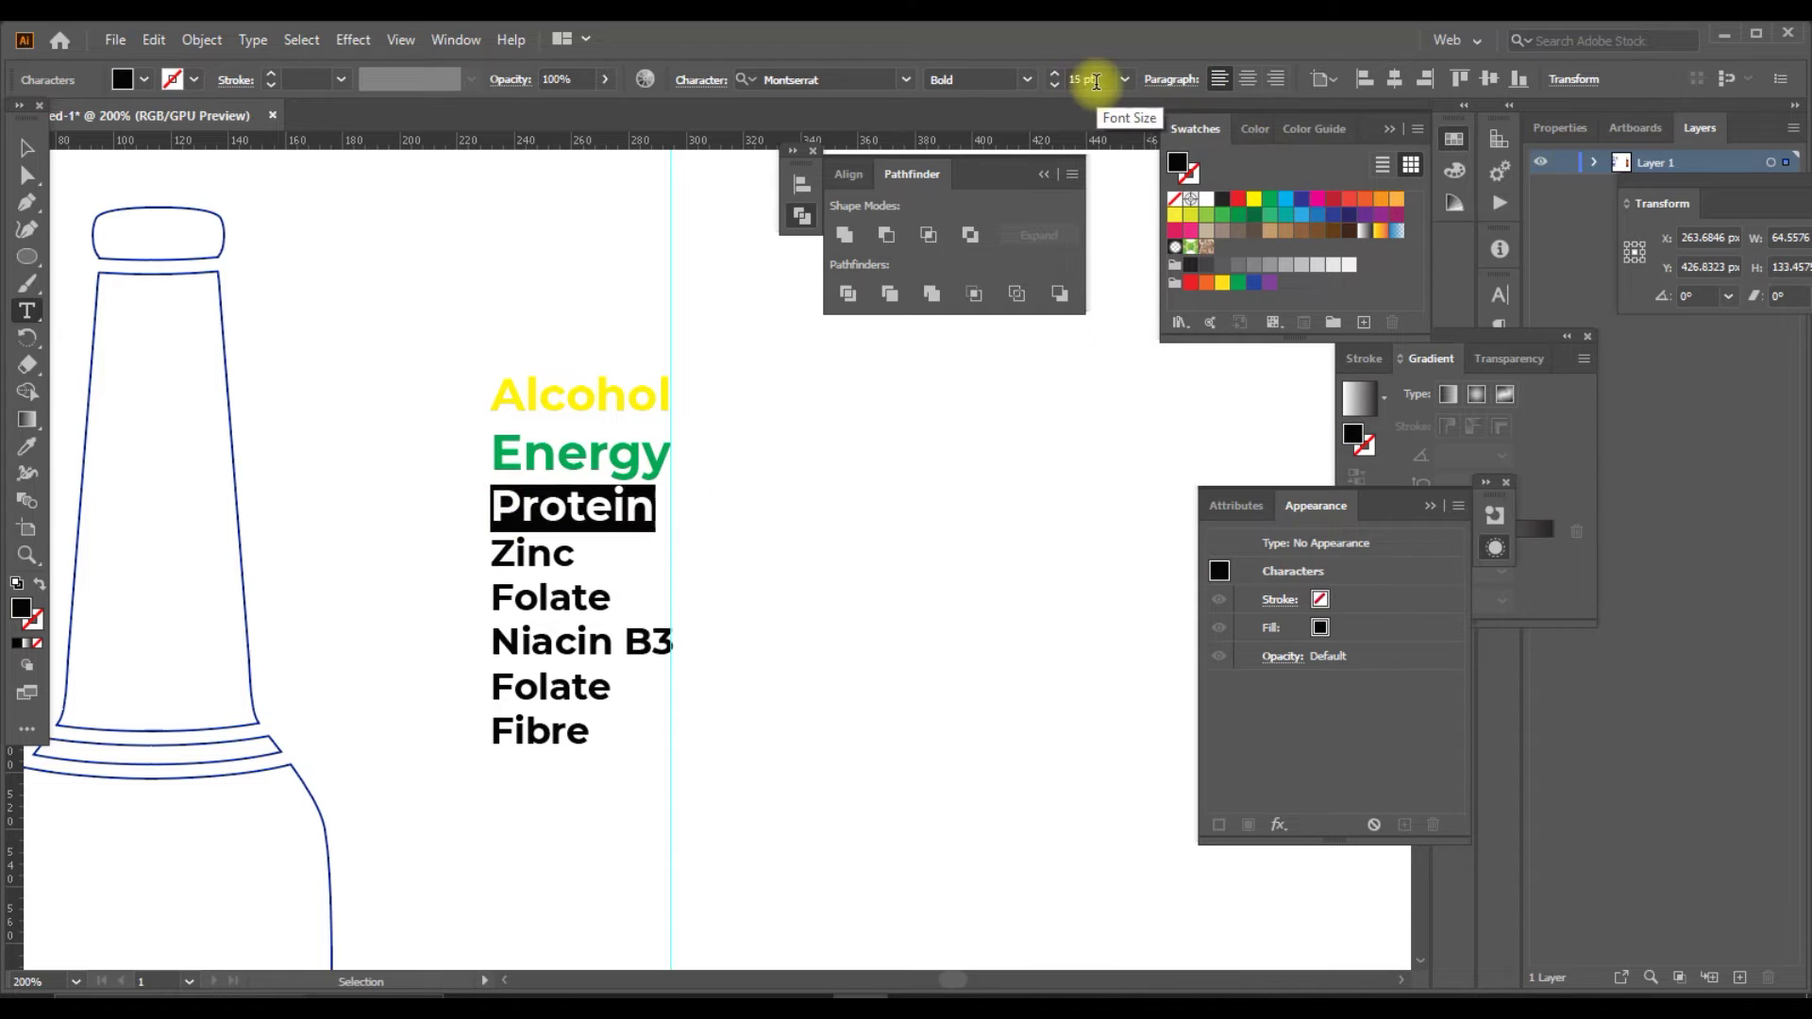
scroll(1095, 79, "up", 2)
left_click(1301, 230)
Colour Zinc dark grey and the first Folate dark brown.
left_click_drag(489, 566, 588, 566)
scroll(1100, 79, "up", 2)
scroll(1100, 79, "up", 5)
left_click(1207, 264)
left_click_drag(490, 625, 627, 624)
scroll(1097, 79, "up", 4)
scroll(1098, 79, "up", 3)
left_click(1333, 230)
Colour Niacin B3 red, the second Folate orange and Fibre cyan-blue.
left_click_drag(491, 725, 691, 727)
left_click(1238, 202)
left_click_drag(491, 769, 626, 769)
scroll(1095, 79, "up", 5)
left_click(1365, 198)
left_click_drag(498, 840, 668, 842)
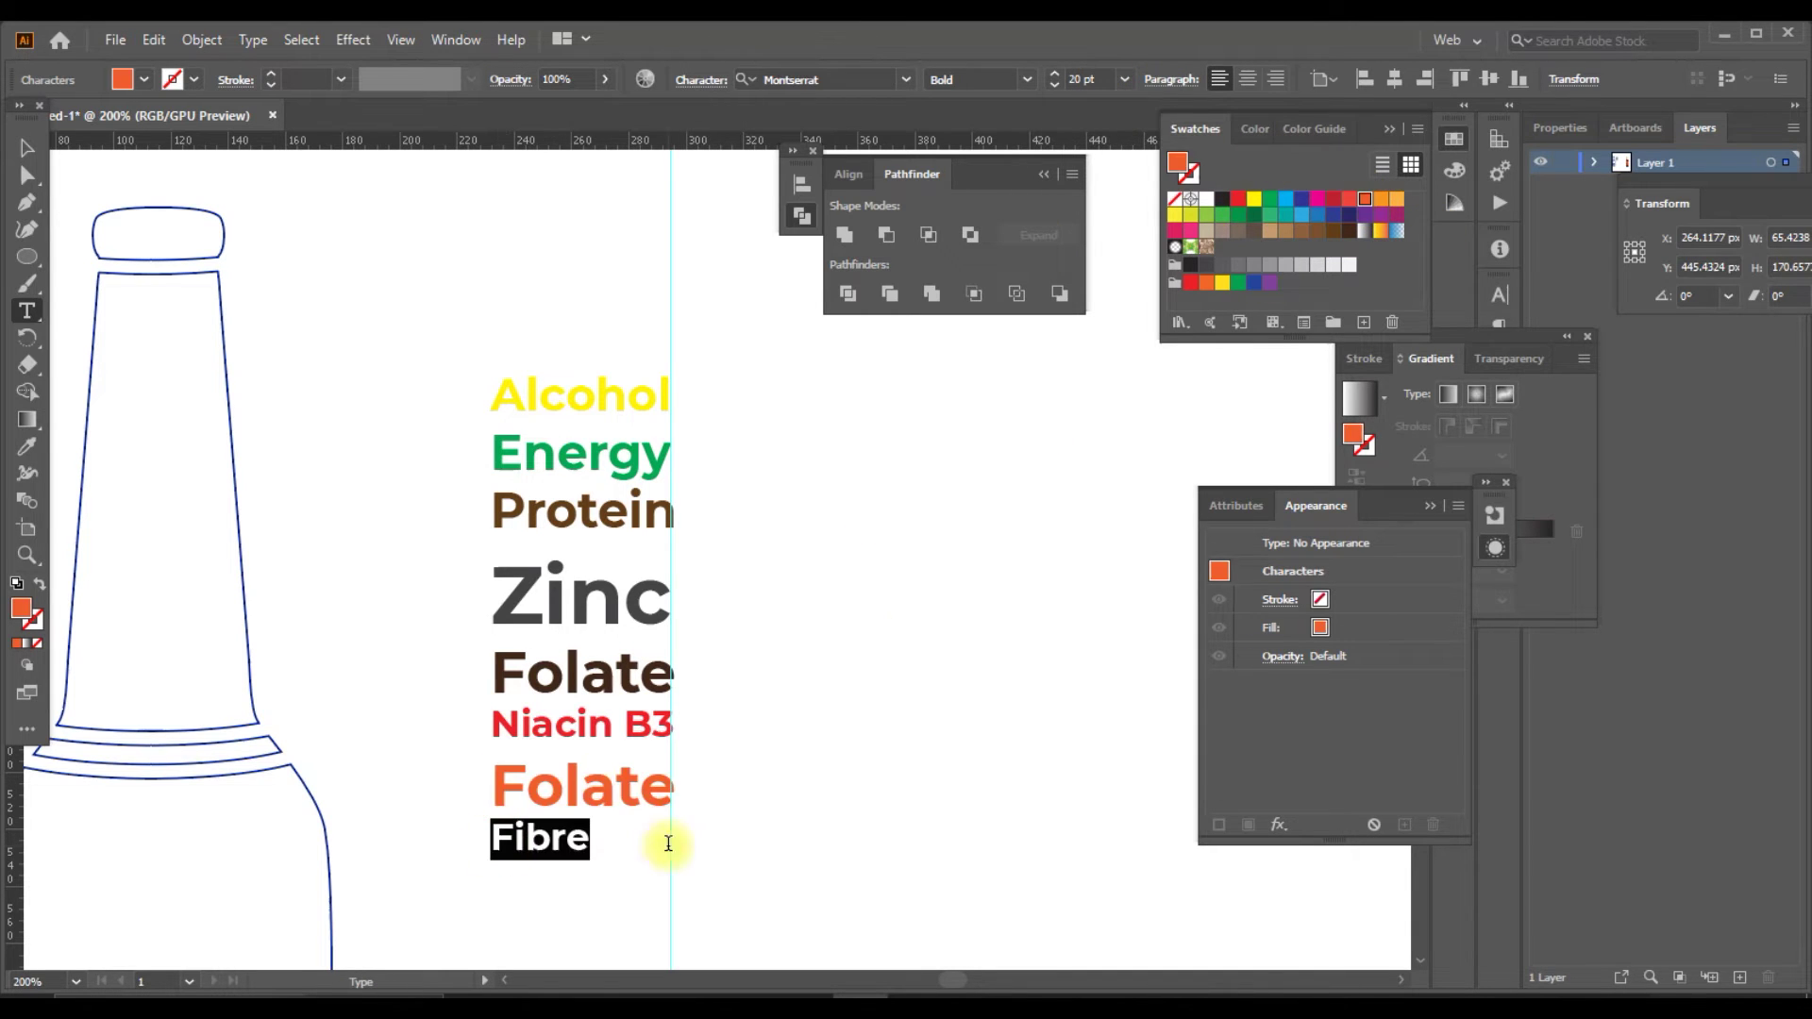
scroll(1094, 80, "up", 4)
left_click(1285, 198)
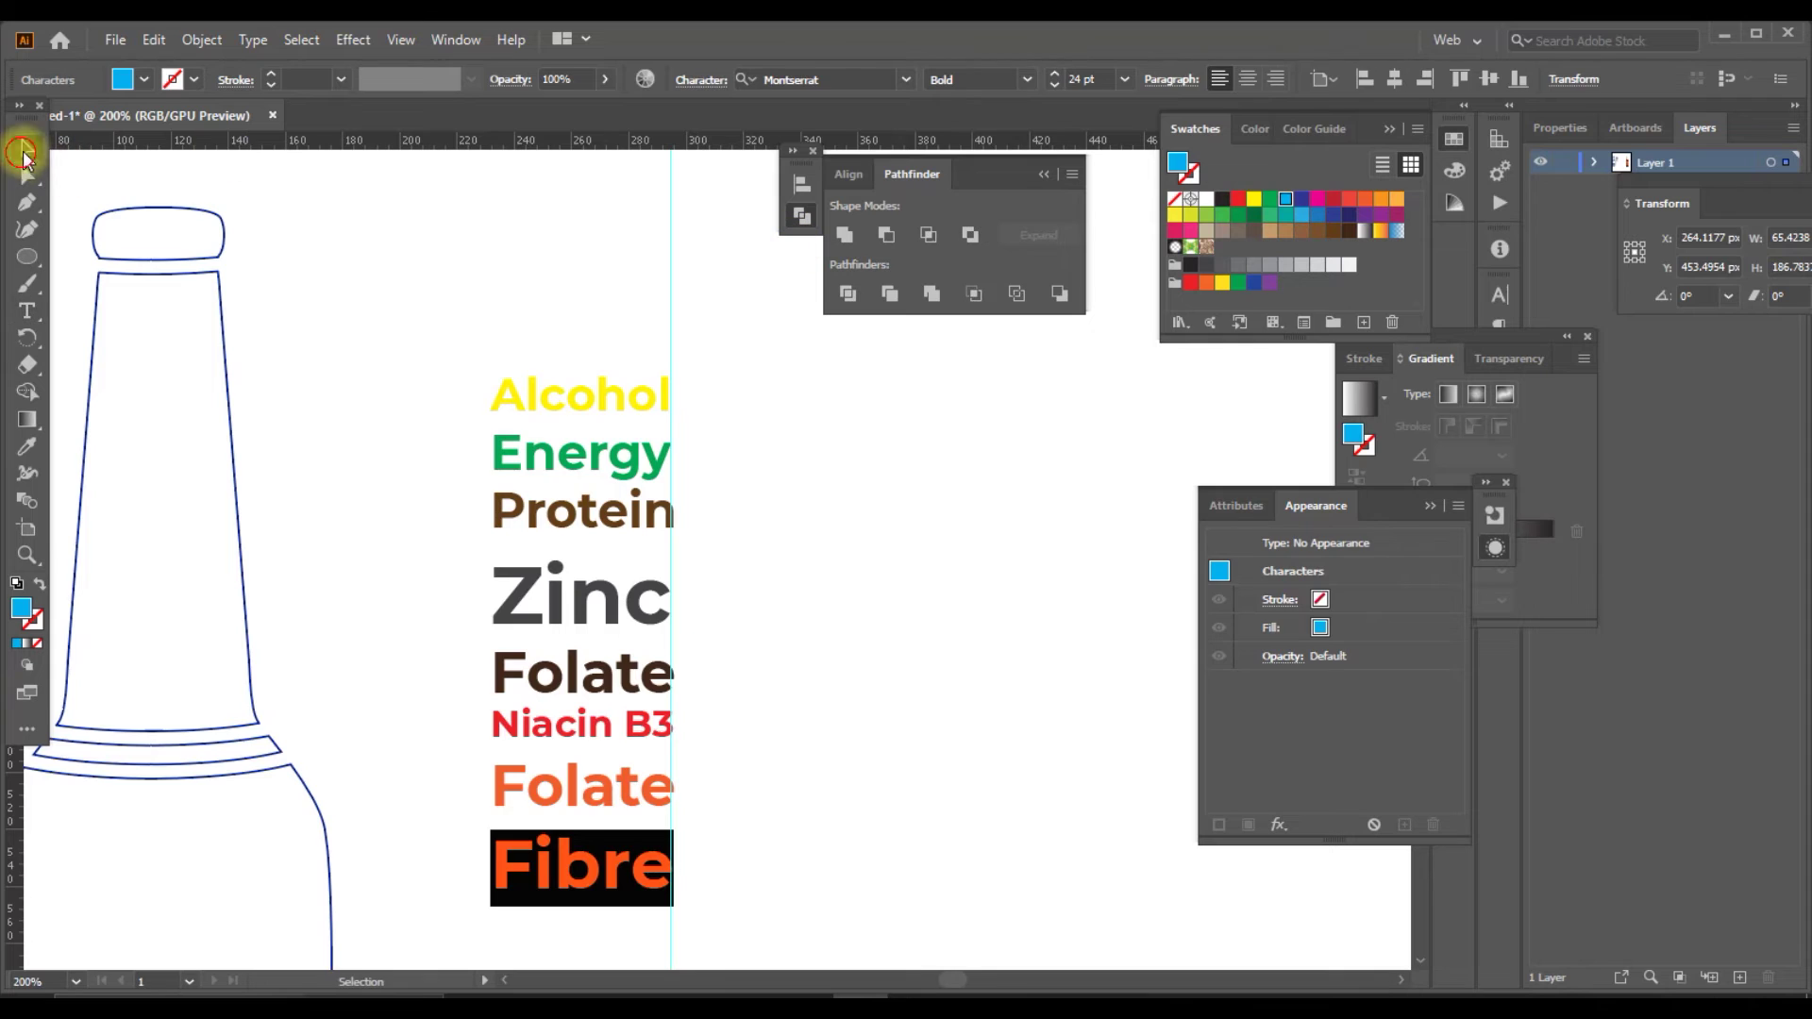
Move the nutrient text block beside the bottle neck.
left_click(26, 149)
key("ctrl+minus")
left_click_drag(660, 687, 533, 585)
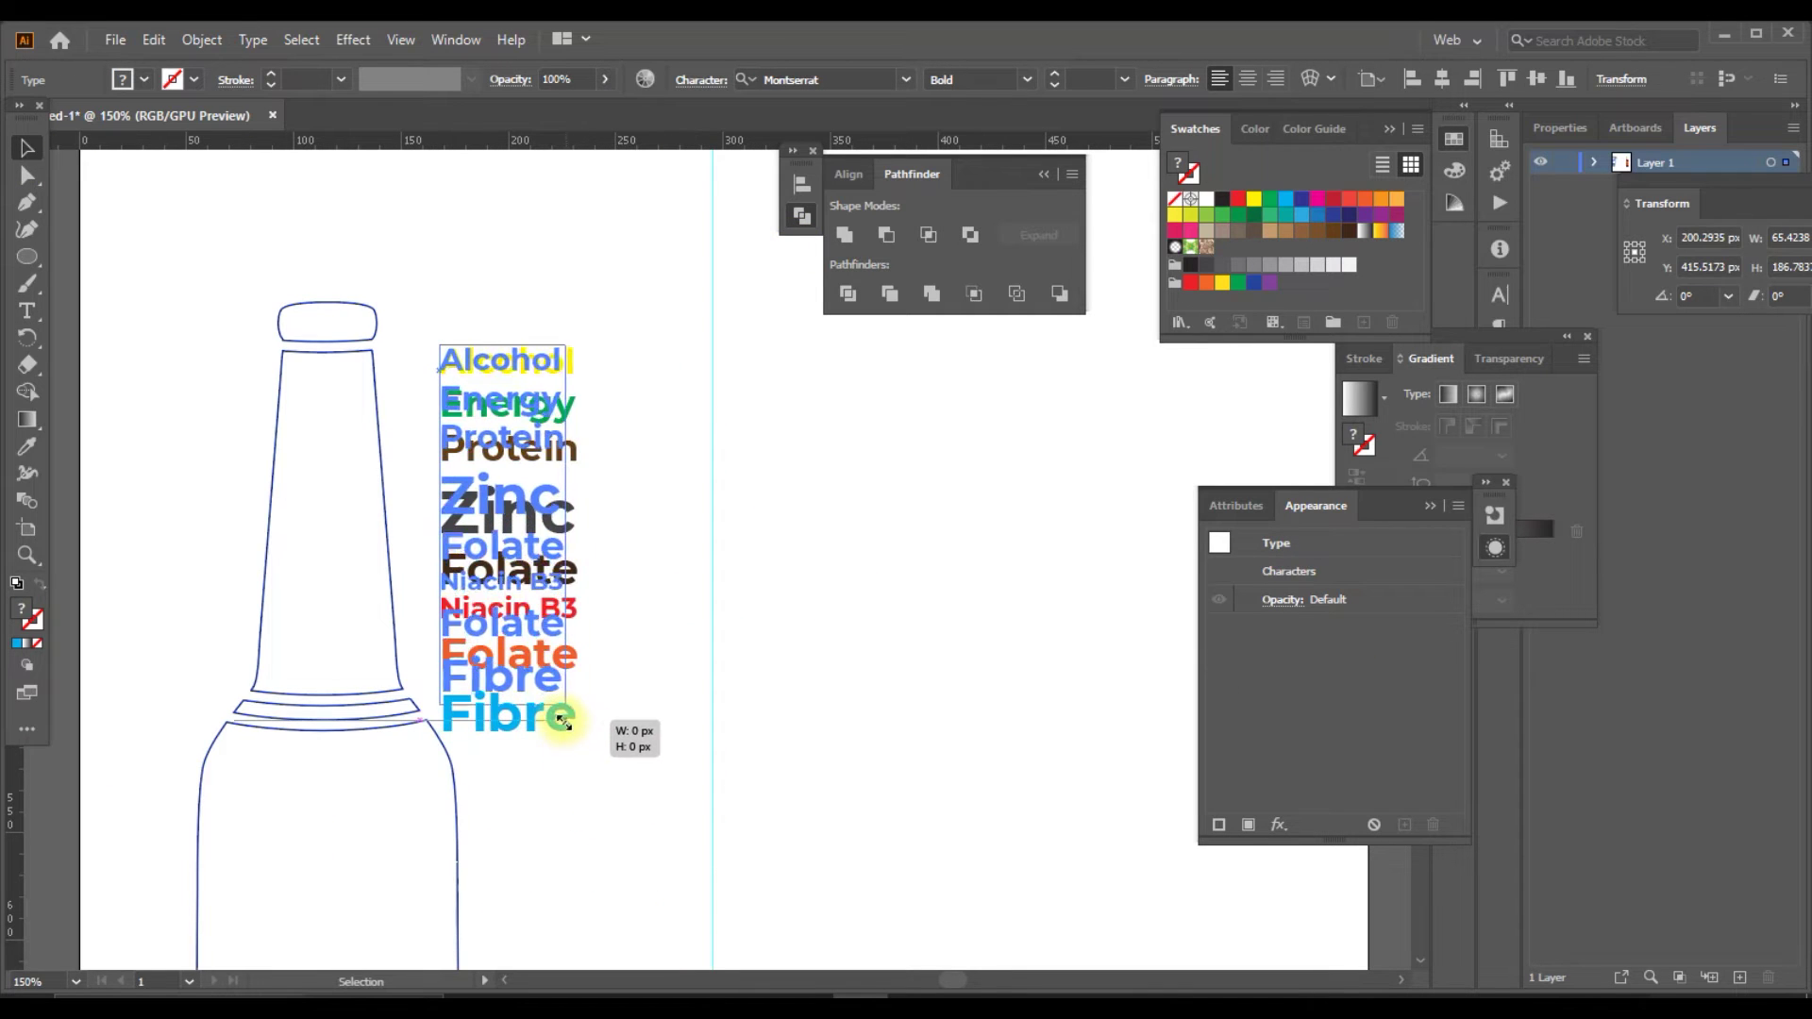
Shrink the nutrient text to the neck's width and bring the neck outline to front.
left_click_drag(584, 747, 559, 683)
left_click(645, 599)
left_click(378, 457)
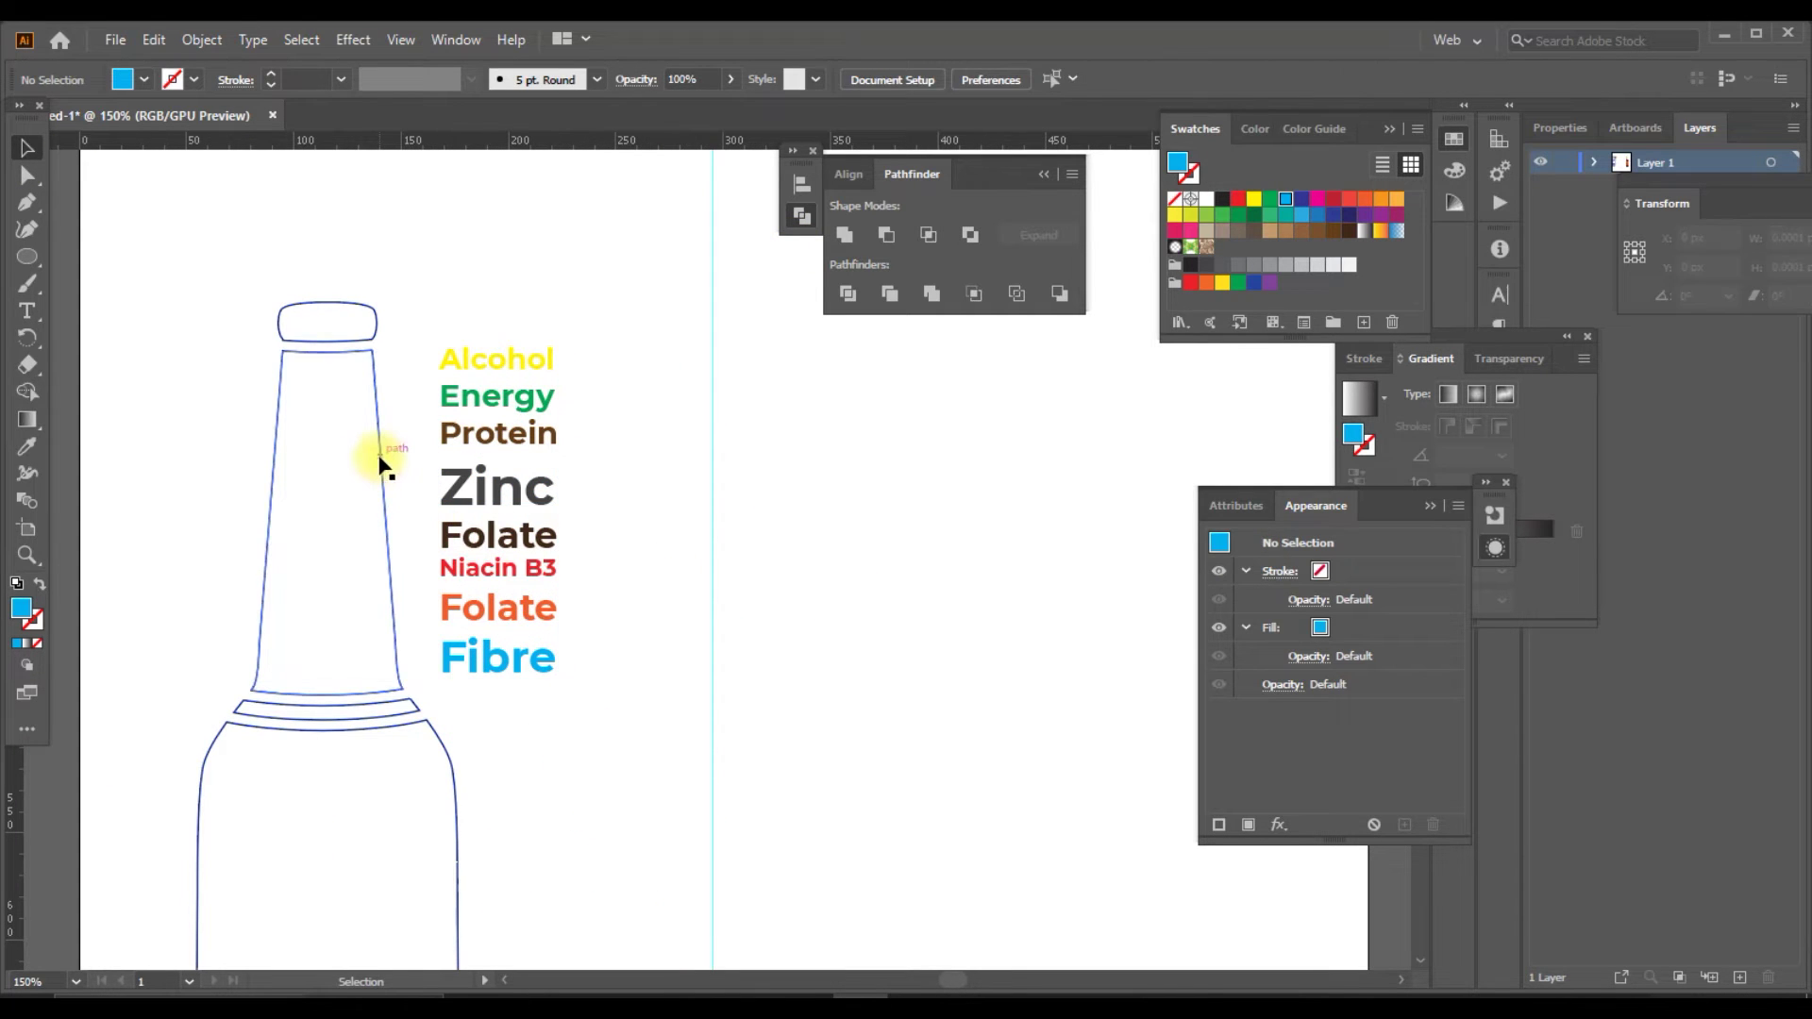
right_click(380, 459)
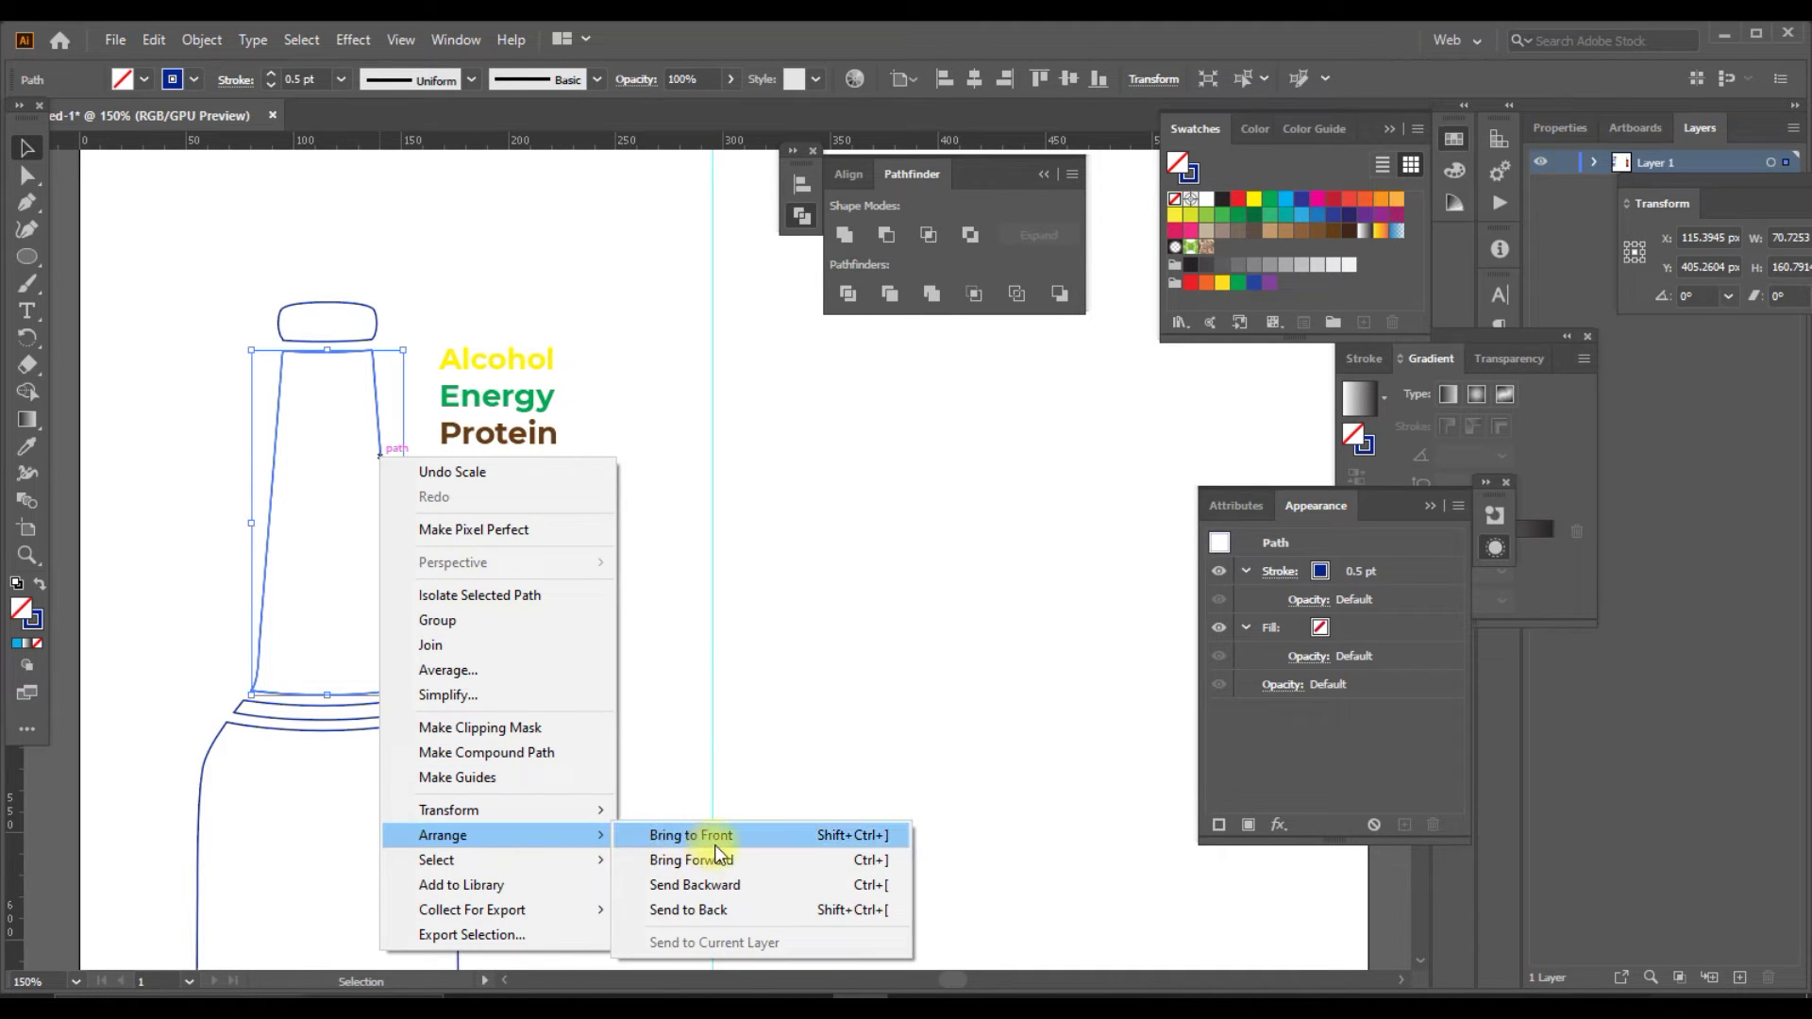
left_click(716, 835)
Envelope-distort the nutrient text into the neck outline with Make with Top Object.
left_click(619, 643)
left_click(530, 571)
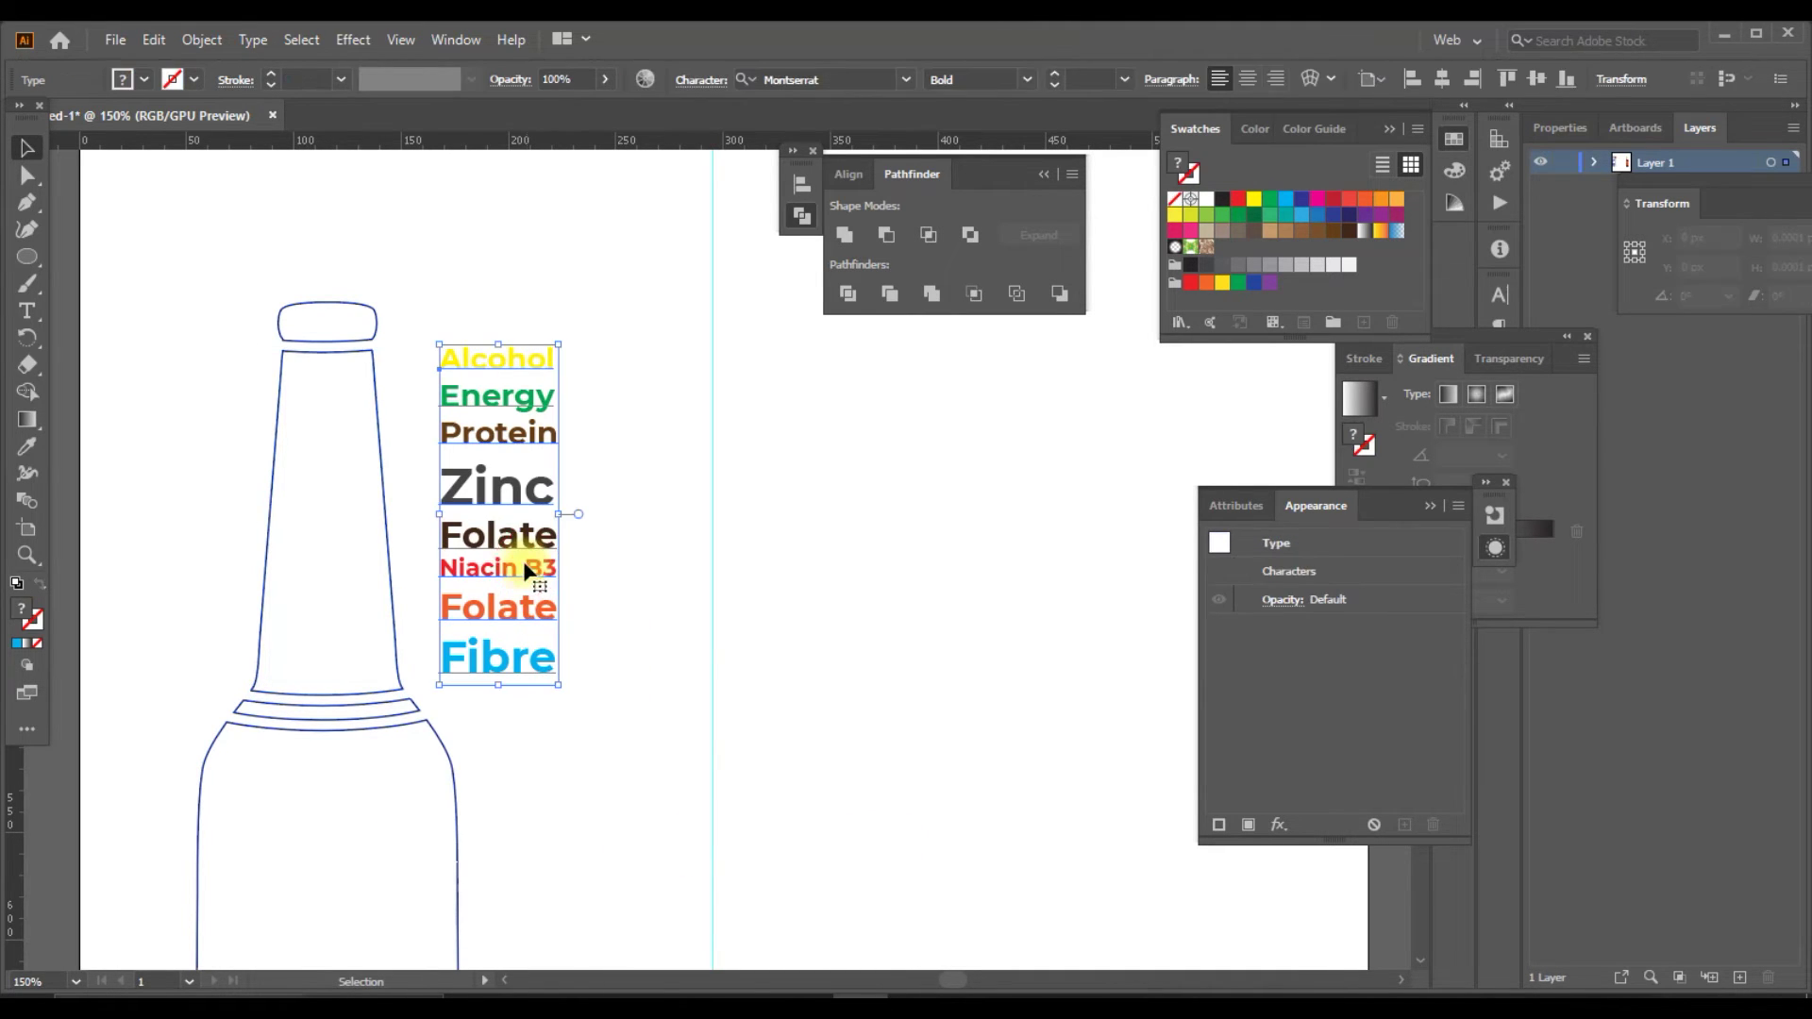
left_click(382, 463, "shift")
left_click(202, 38)
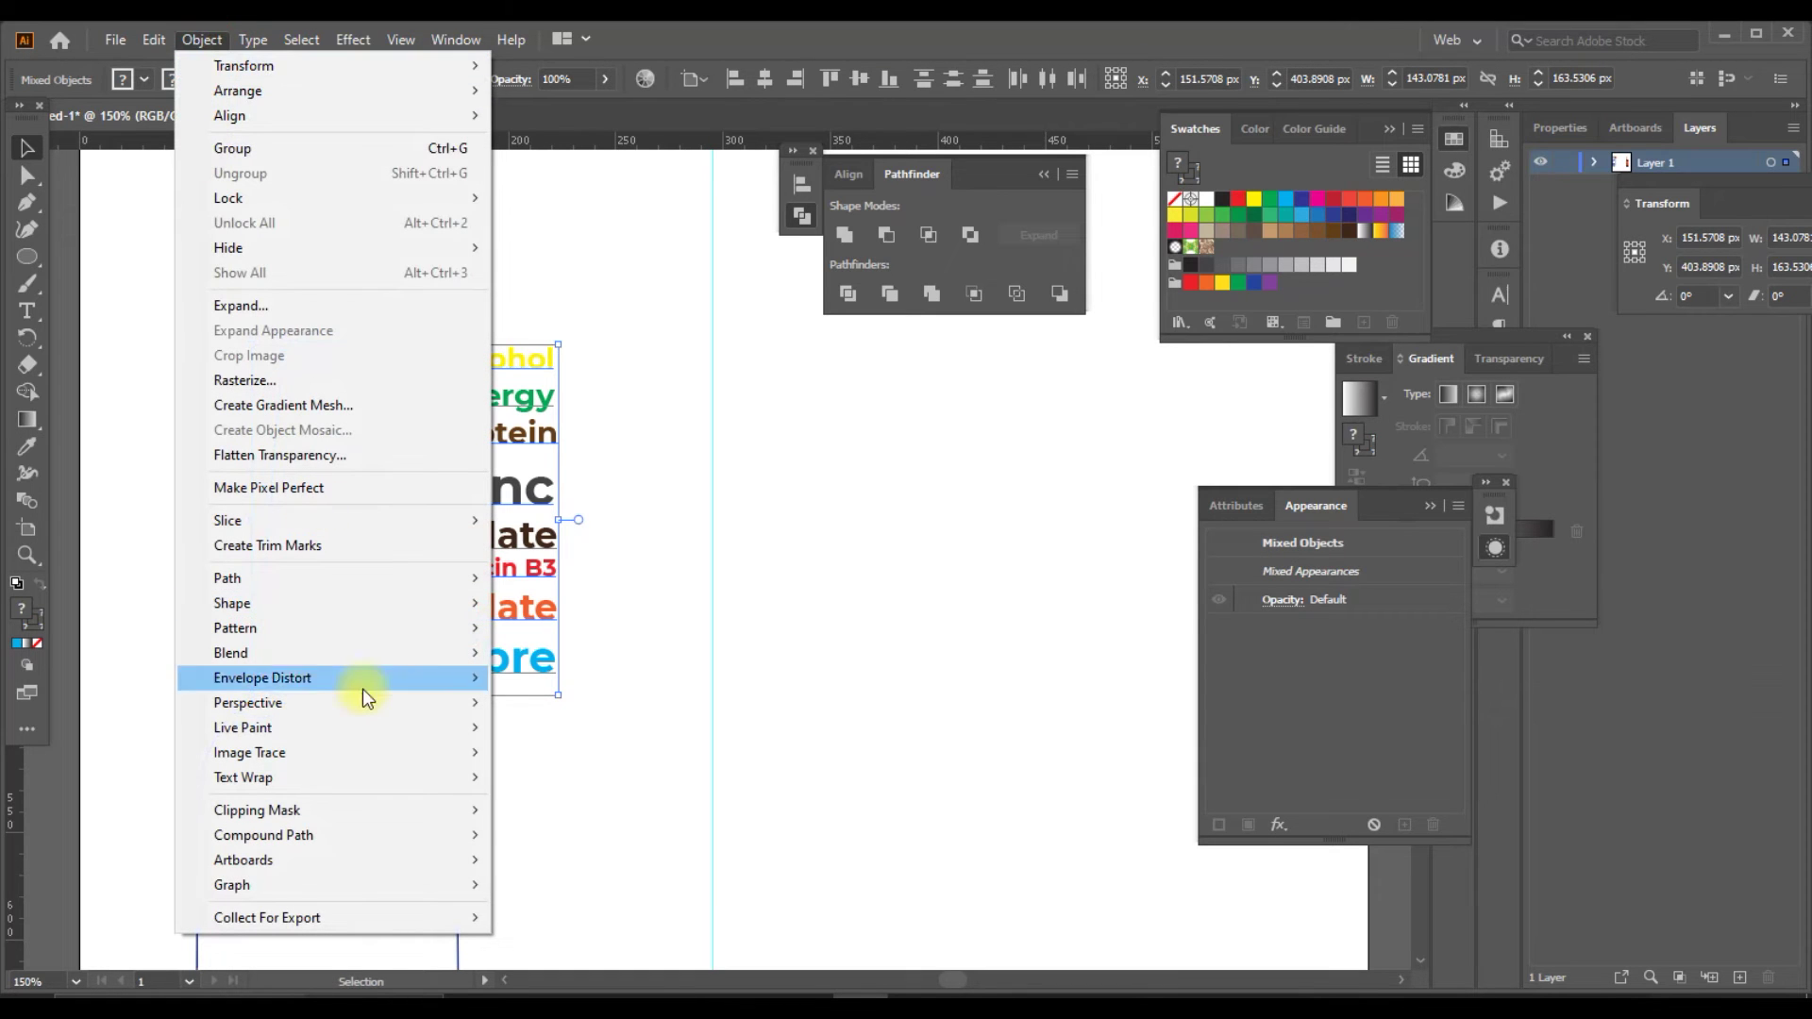
left_click(614, 733)
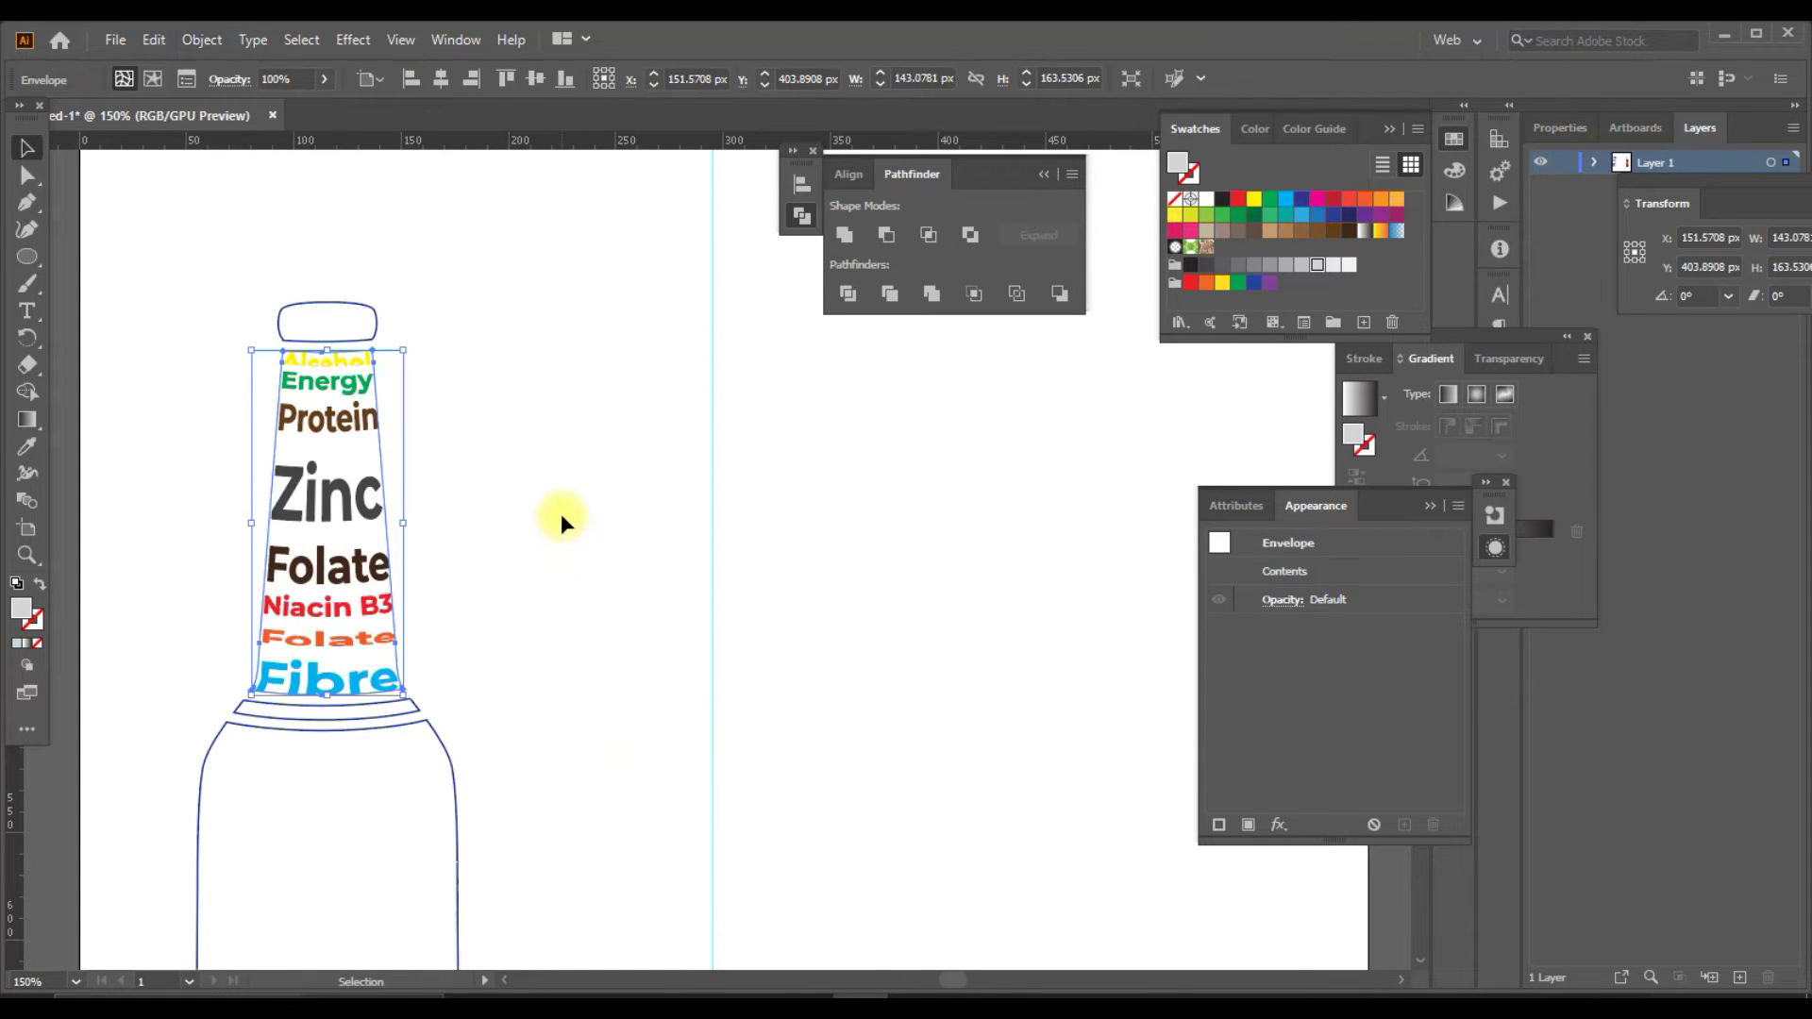
left_click(557, 513)
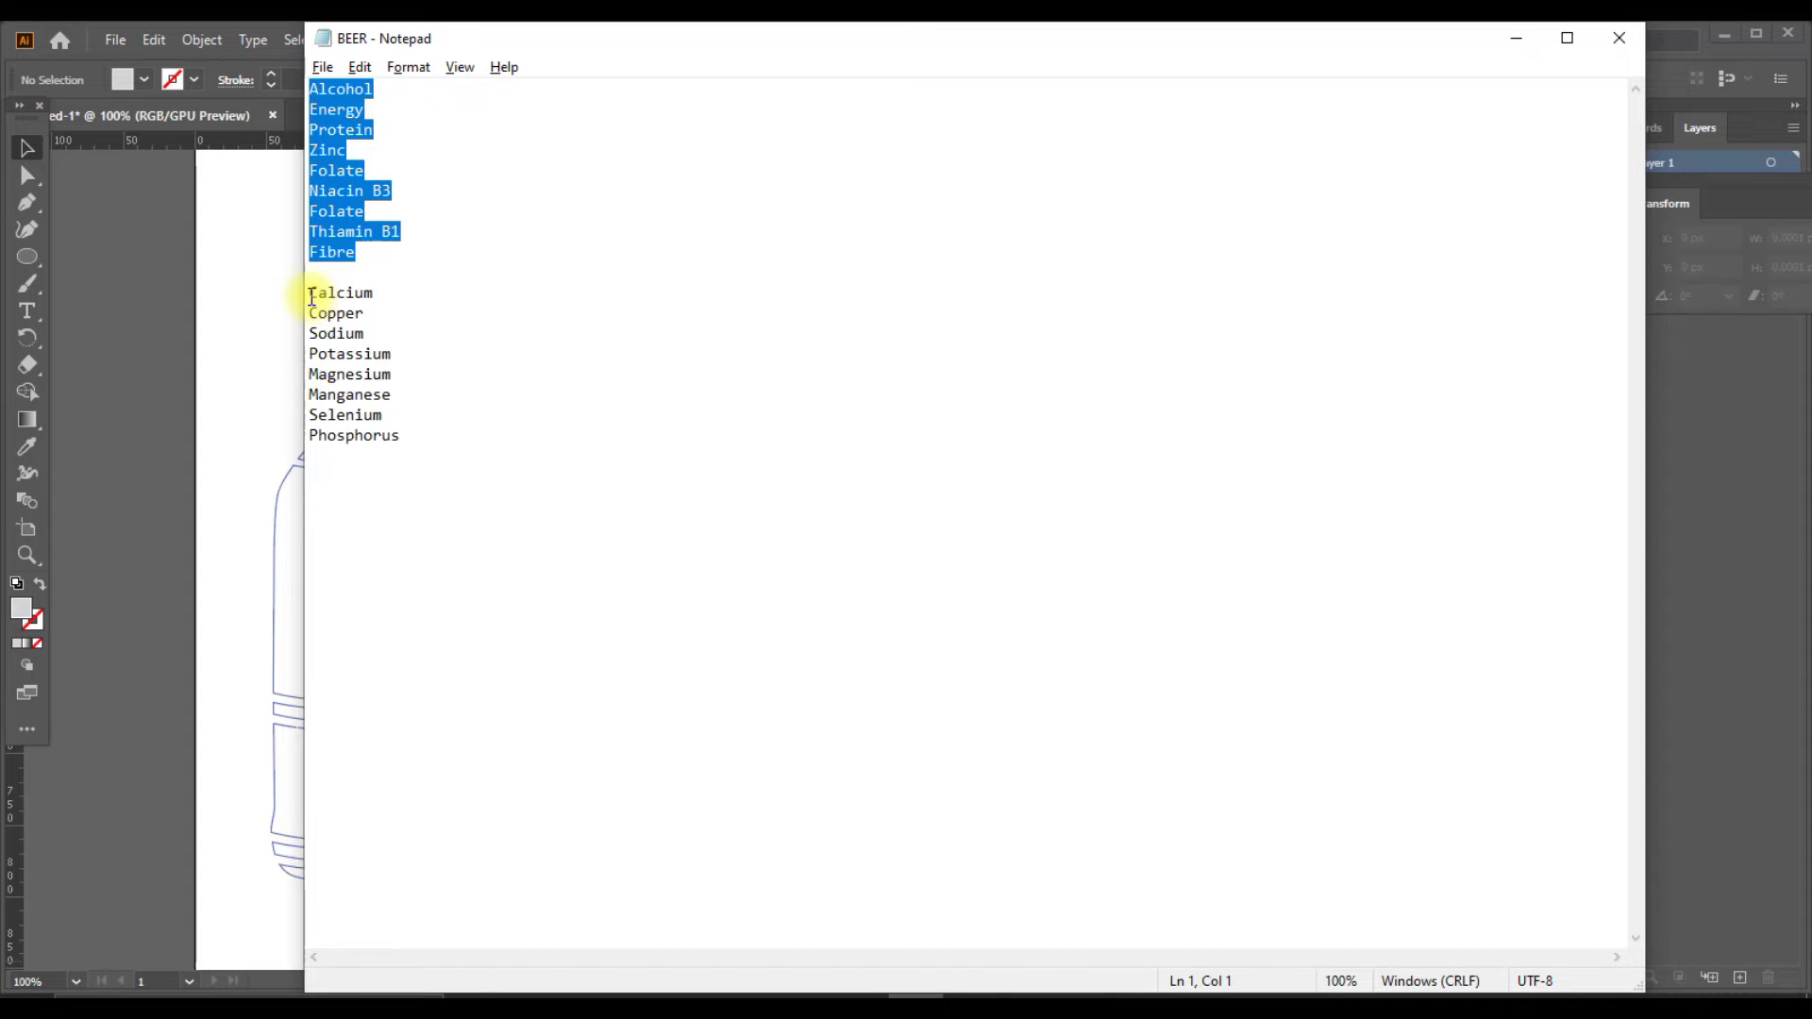
Copy the Calcium–Phosphorus mineral list from the Notepad notes.
left_click_drag(312, 296, 454, 445)
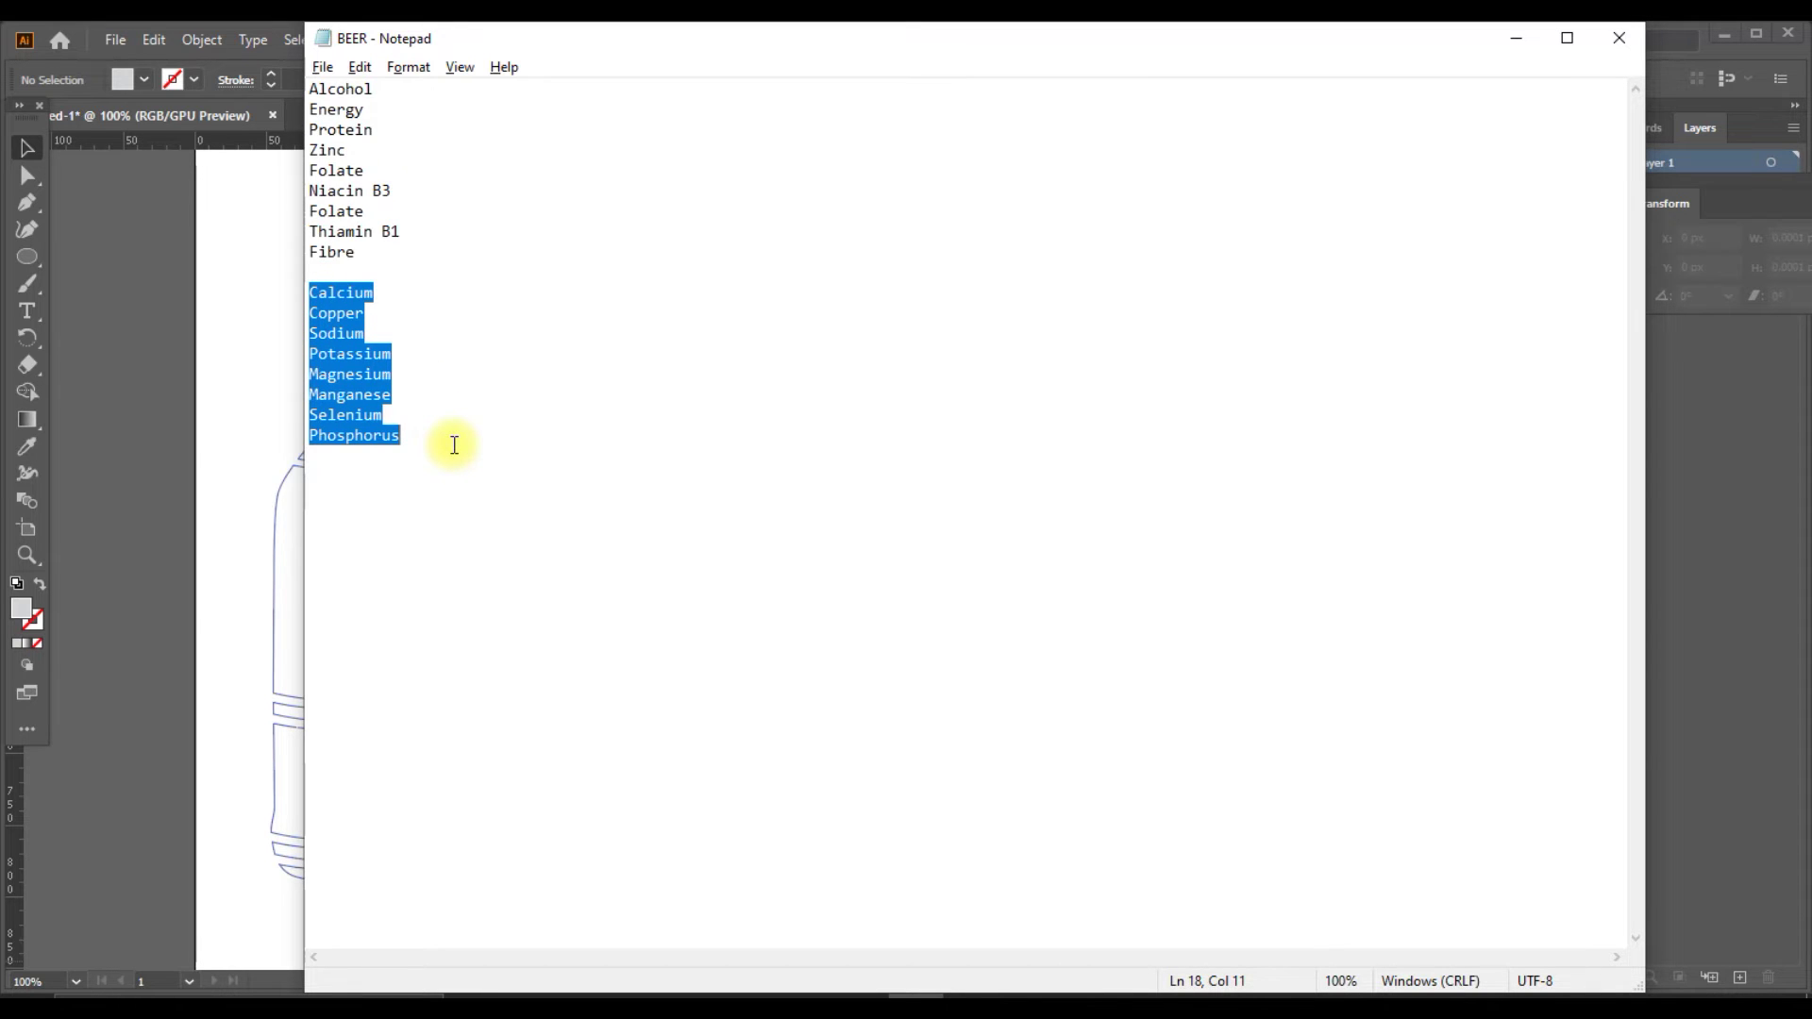
key("alt+Tab")
left_click(31, 314)
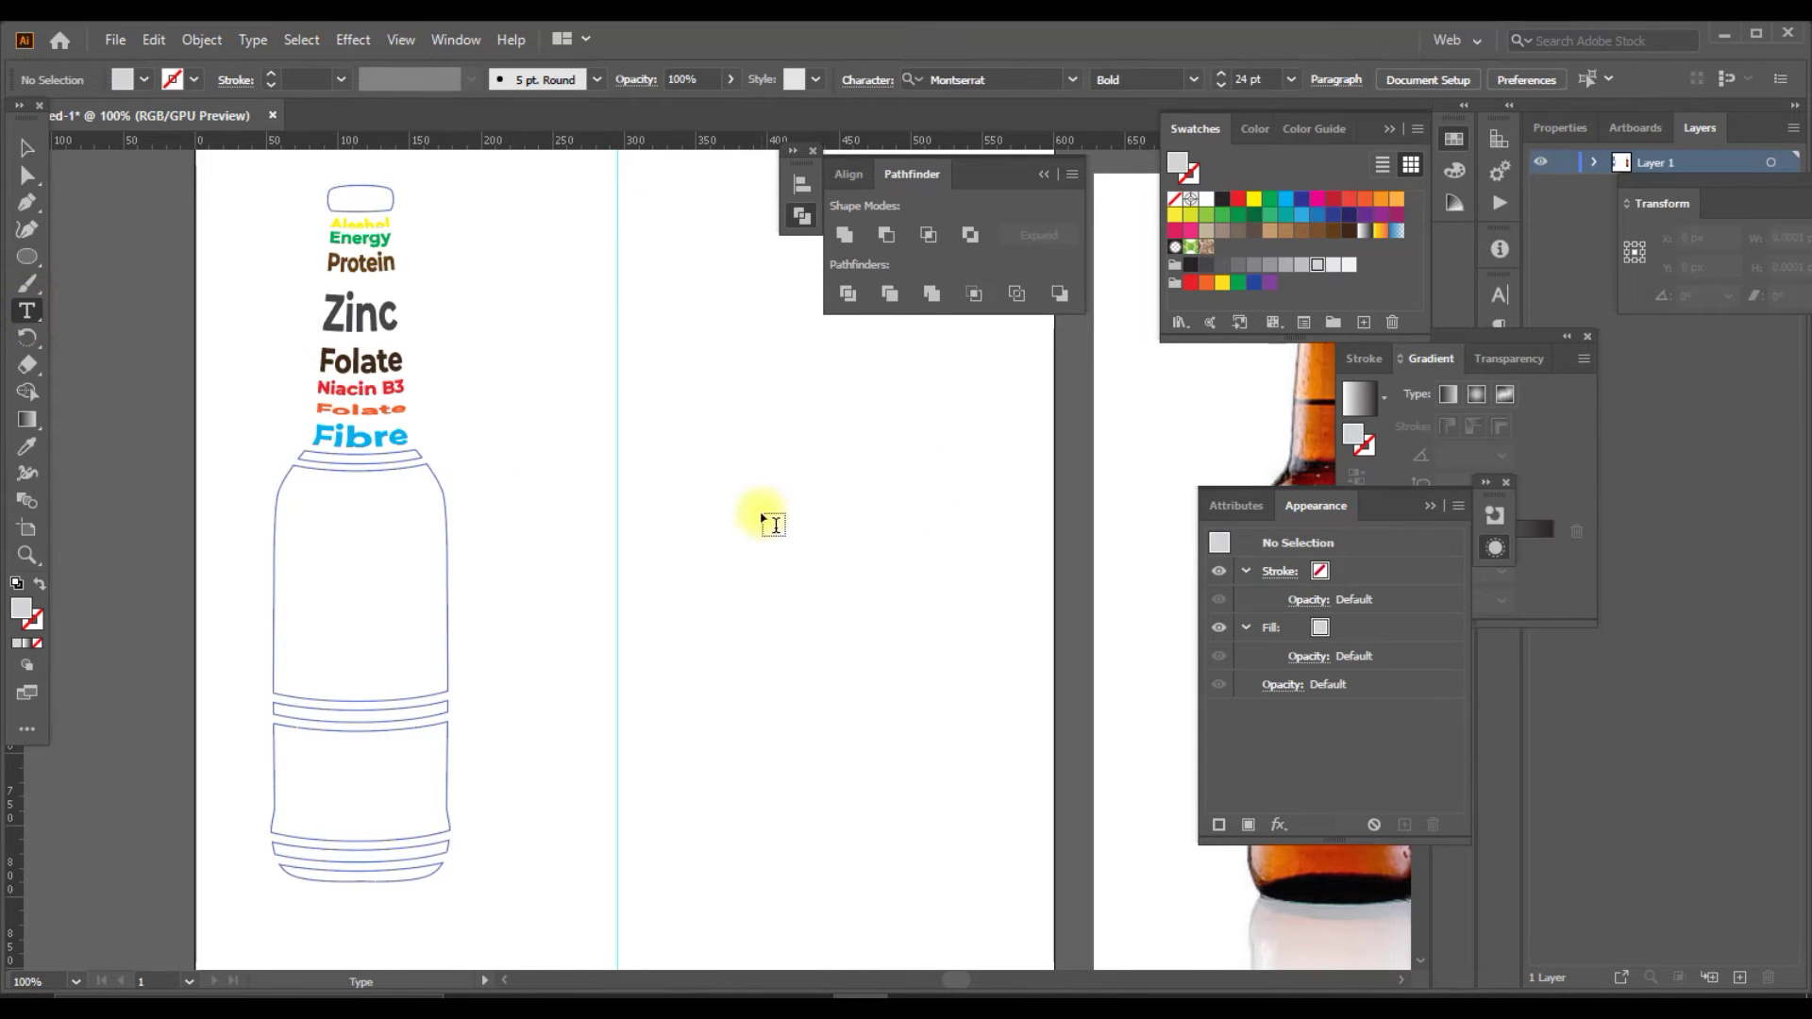
Paste the mineral list as a new text block beside the bottle.
scroll(760, 513, "up", 1)
left_click(749, 485)
key("ctrl+v")
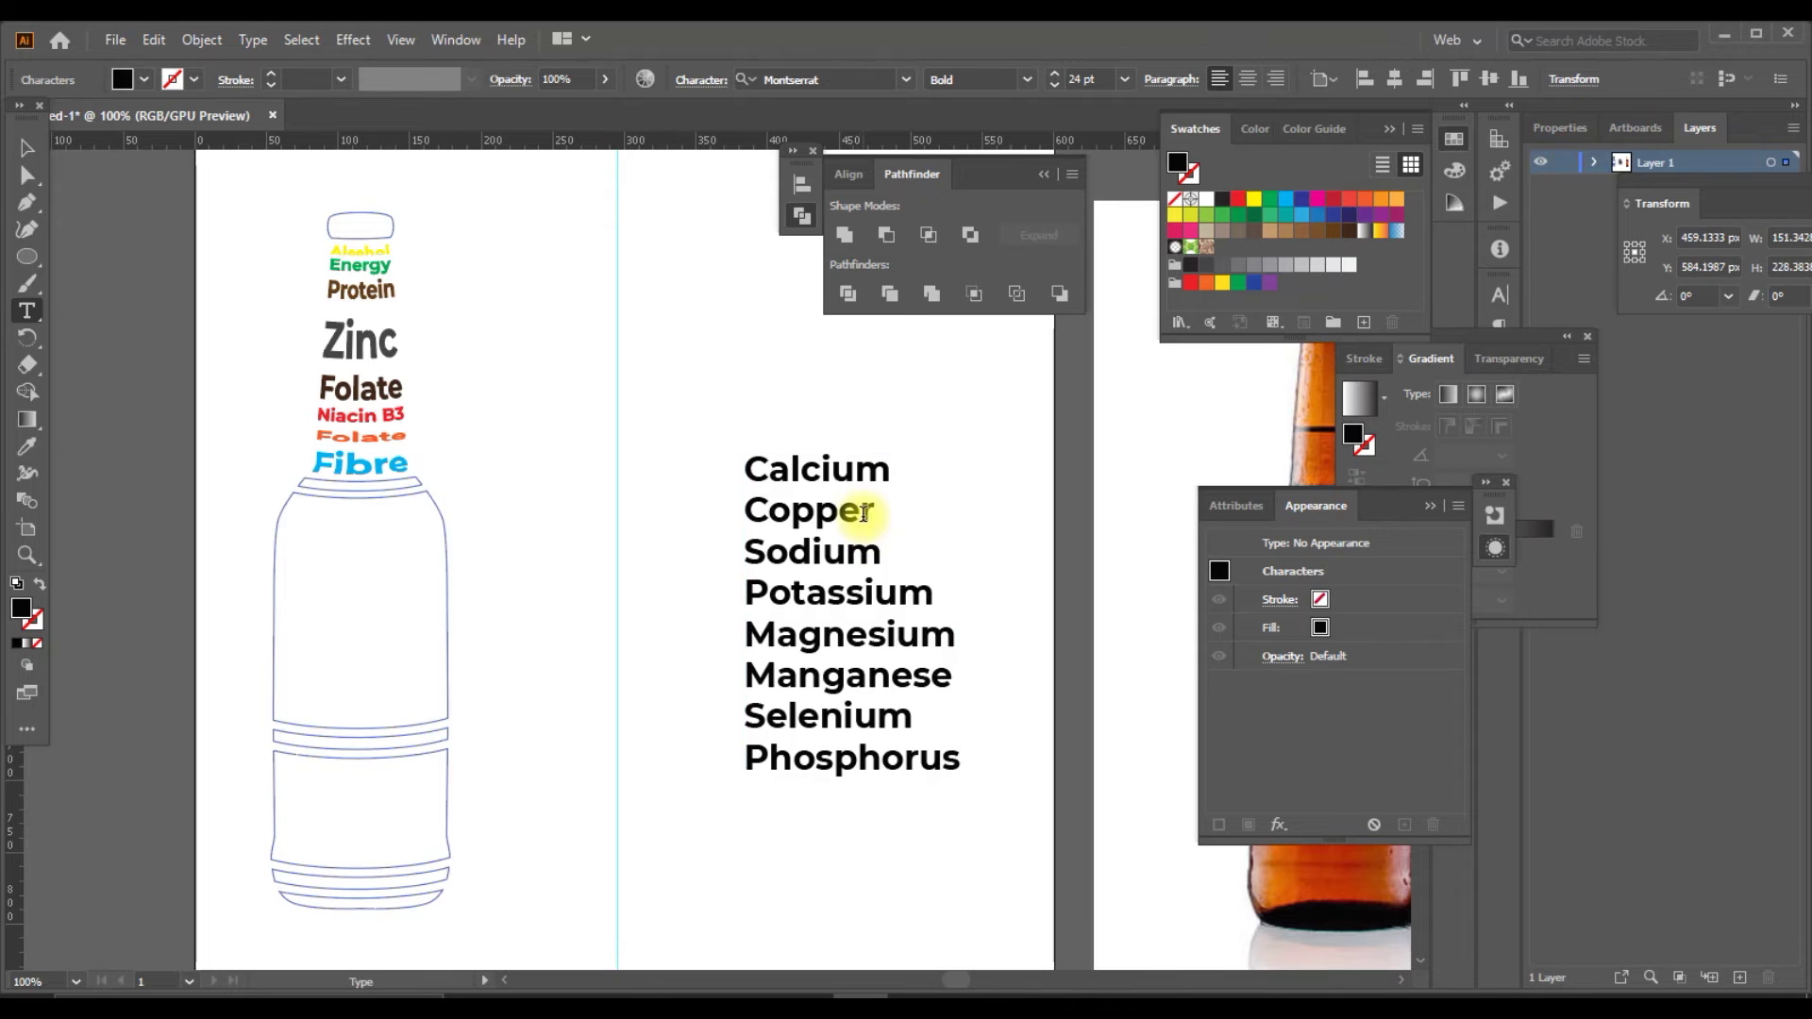
key("Escape")
scroll(767, 801, "right", 2)
left_click(767, 800)
Colour Calcium beige, Copper grey and Sodium green.
left_click_drag(660, 444, 251, 445)
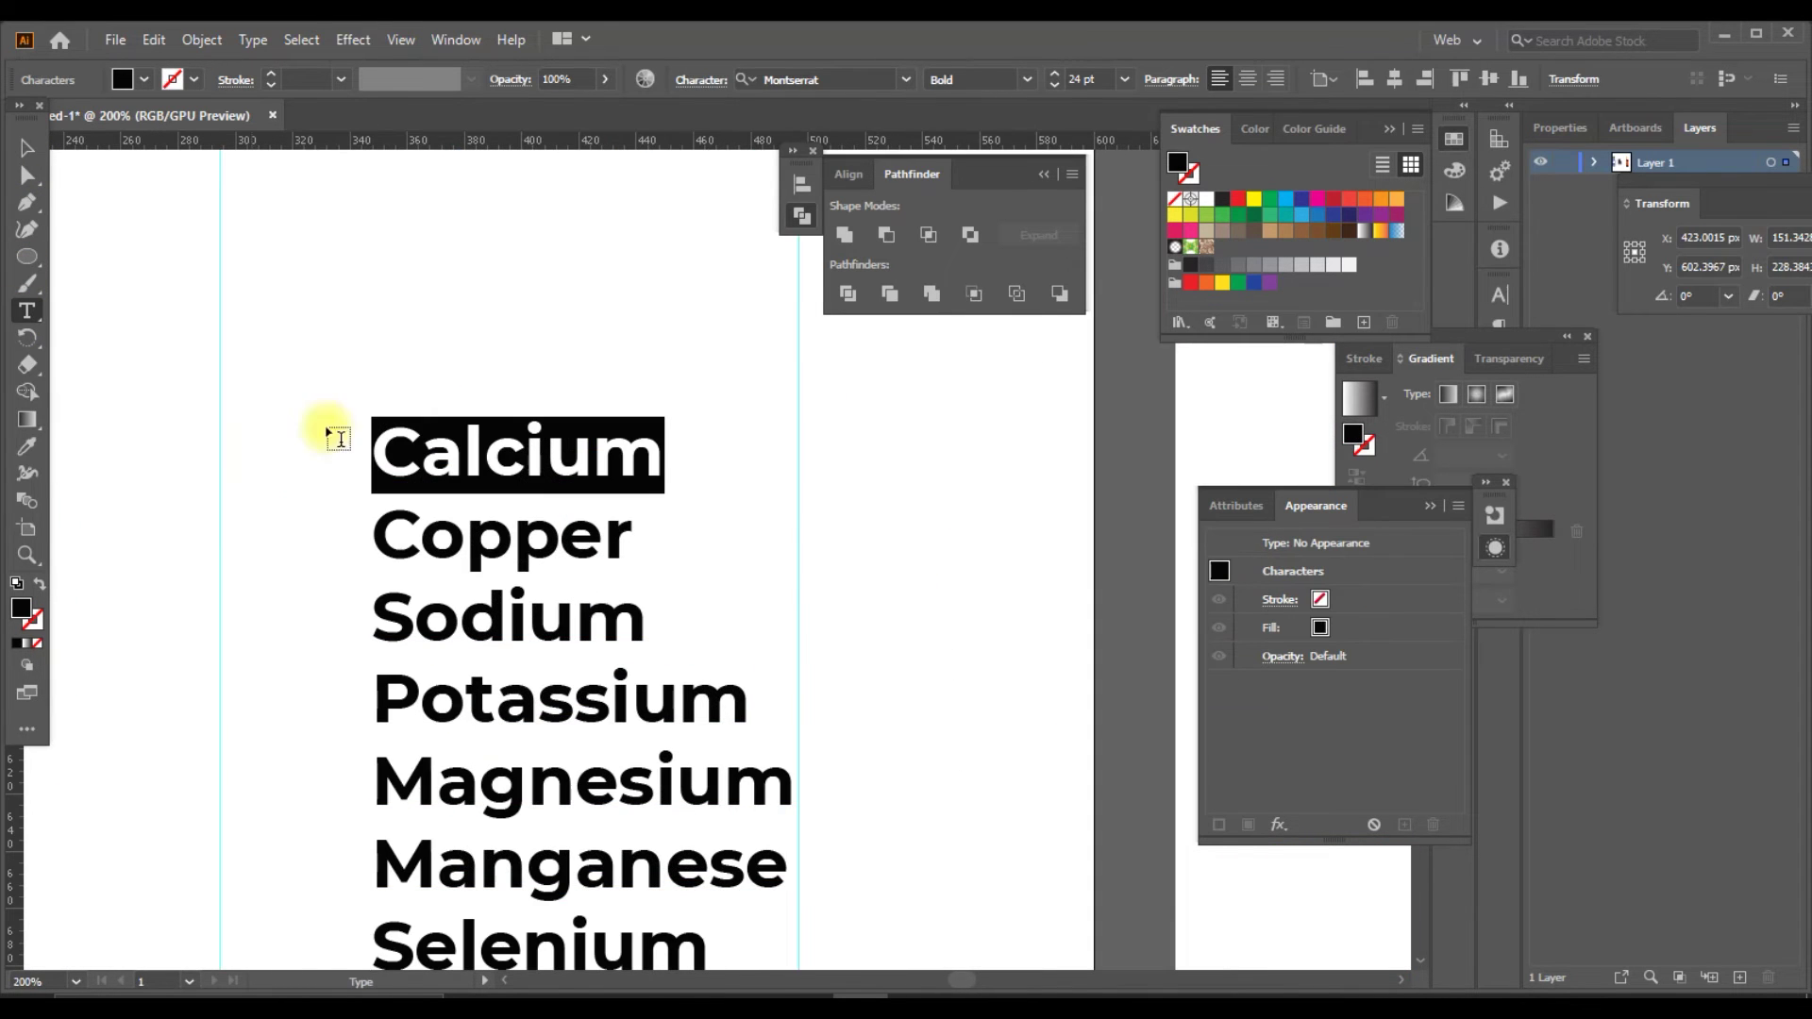
scroll(1087, 74, "up", 11)
left_click(1206, 230)
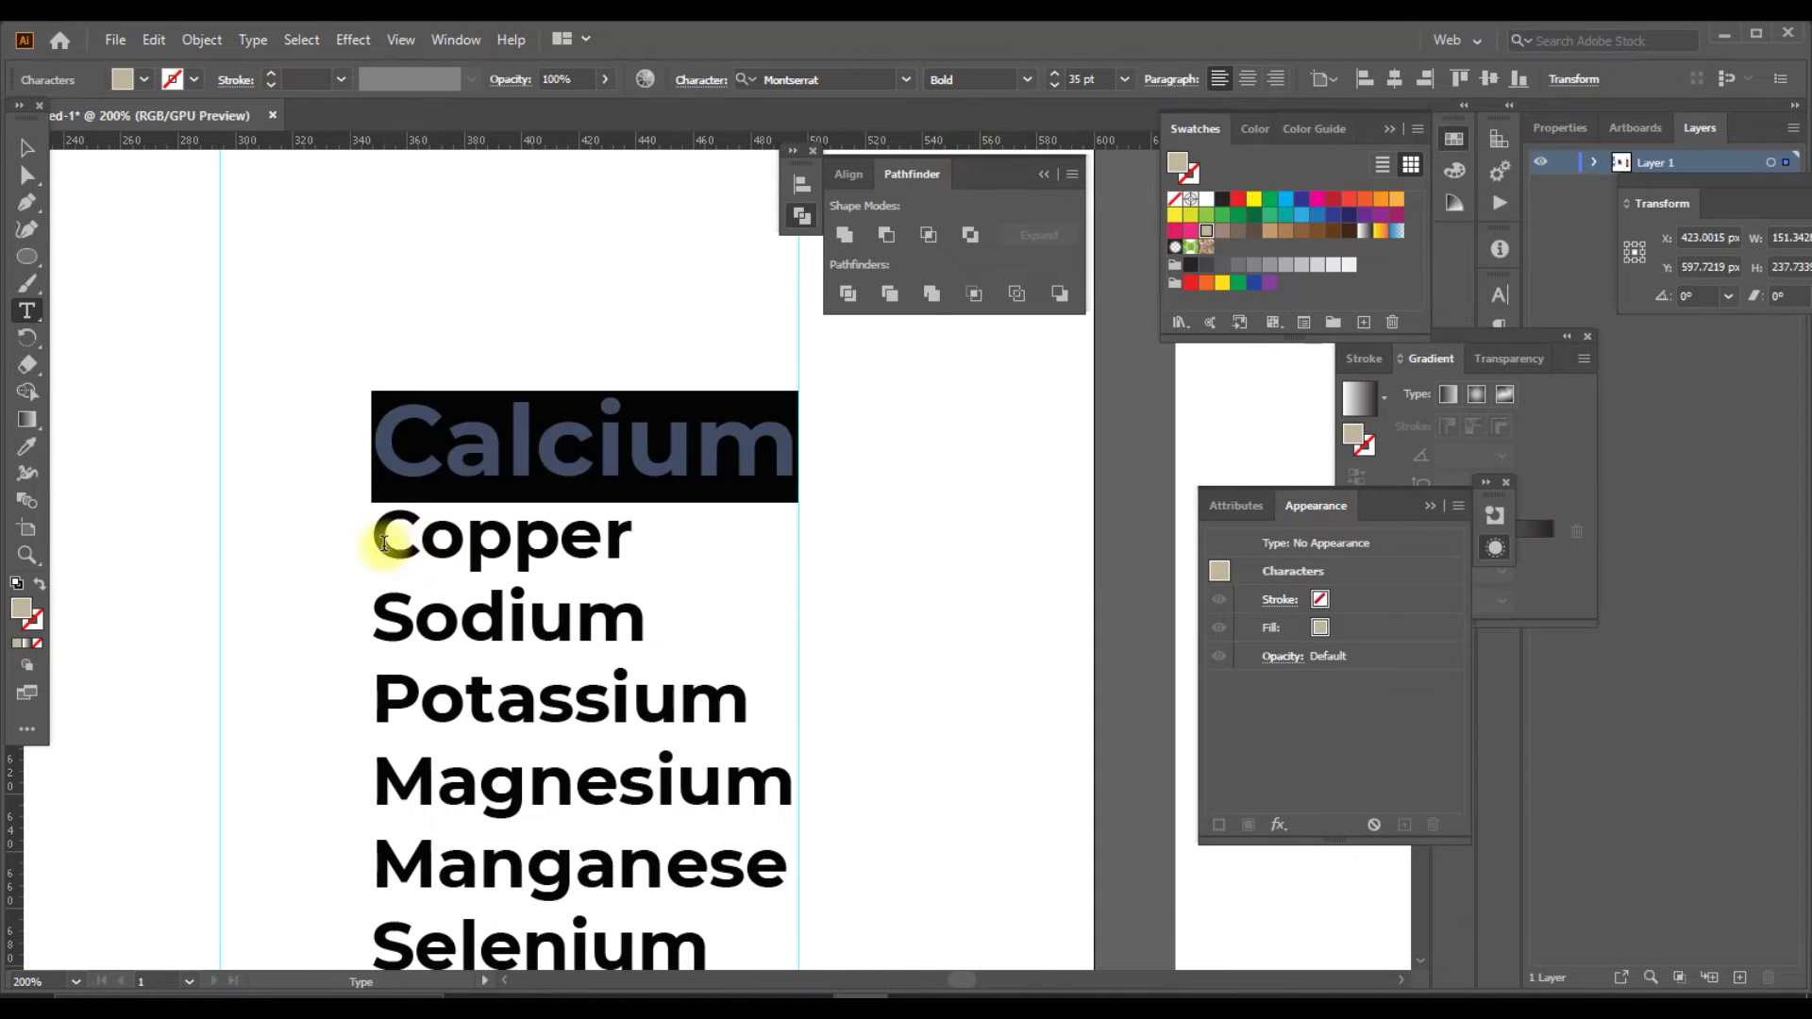
left_click_drag(388, 529, 635, 535)
scroll(1091, 73, "up", 15)
left_click(1238, 264)
left_click_drag(397, 670, 646, 671)
scroll(1087, 76, "up", 15)
left_click(1222, 214)
Colour Potassium pink, Magnesium teal and Manganese orange.
scroll(889, 529, "down", 3)
double_click(562, 530)
scroll(1092, 76, "up", 15)
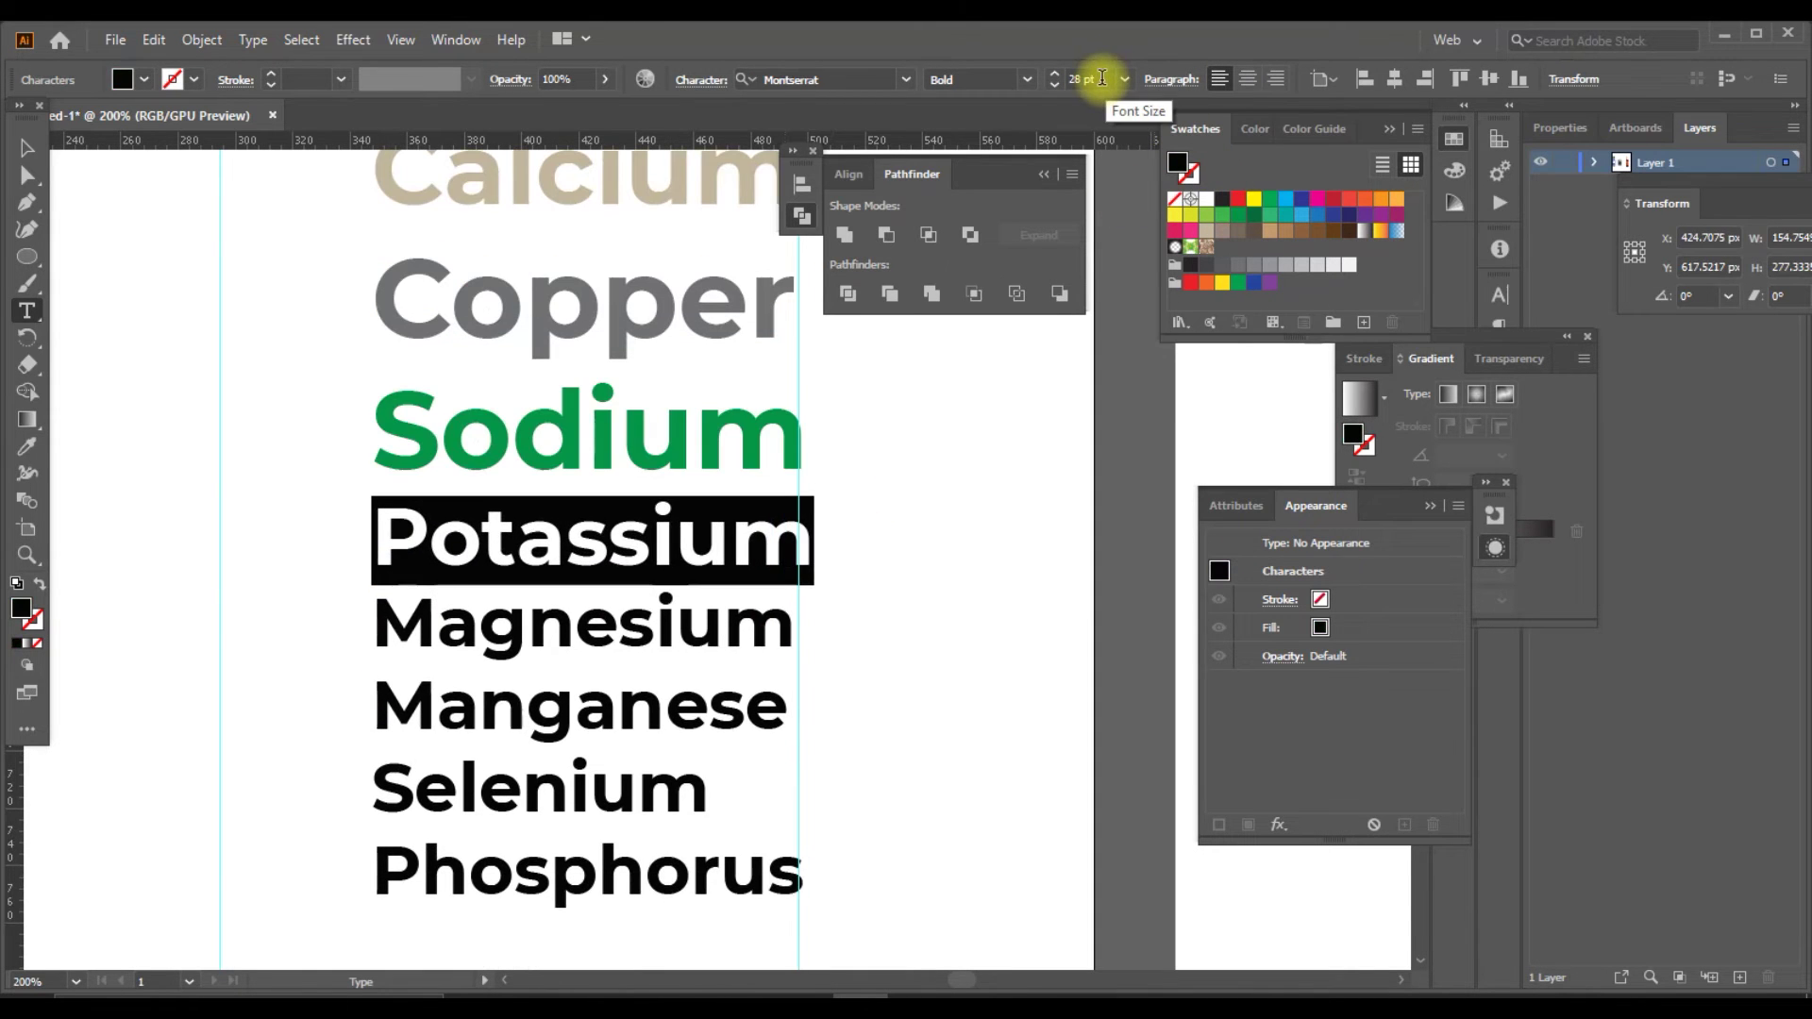
left_click(1191, 231)
double_click(580, 621)
left_click(1301, 214)
scroll(566, 566, "down", 3)
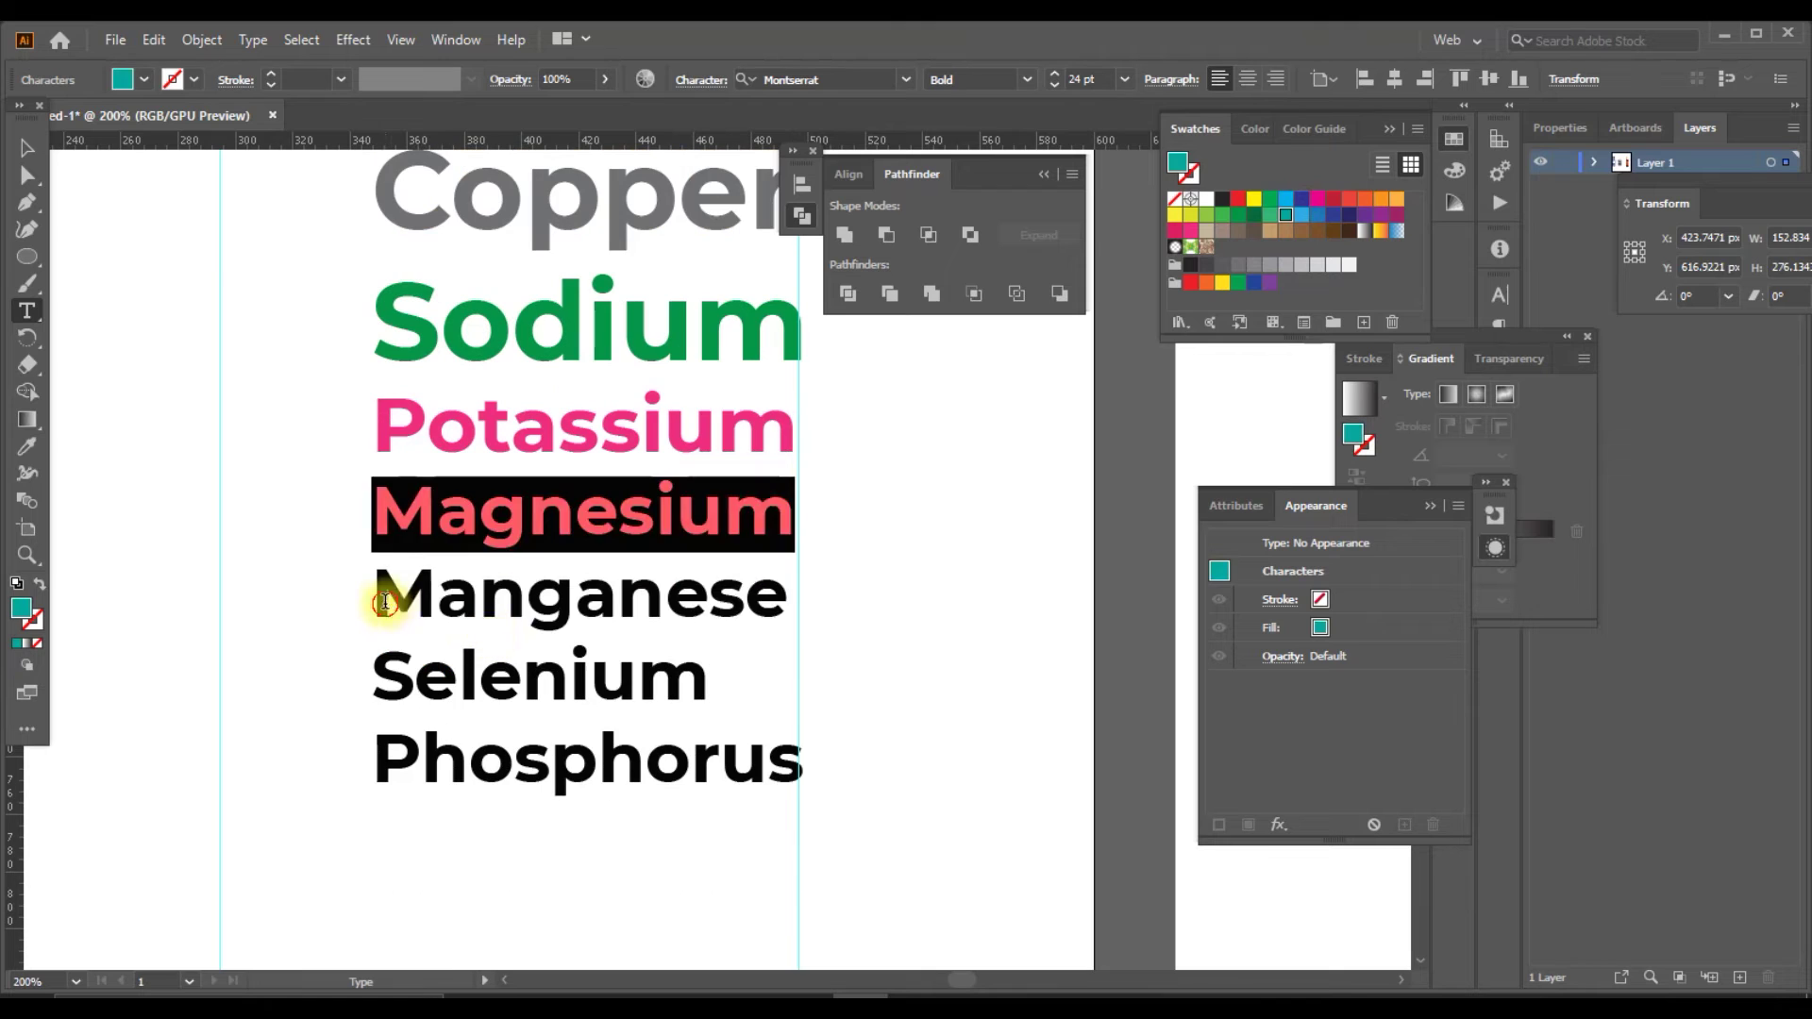
double_click(392, 592)
left_click(1381, 199)
Colour Selenium light orange and Phosphorus light green, then deselect the text.
double_click(453, 688)
scroll(1084, 81, "up", 4)
scroll(1084, 81, "up", 4)
left_click(1396, 198)
left_click_drag(377, 785, 854, 755)
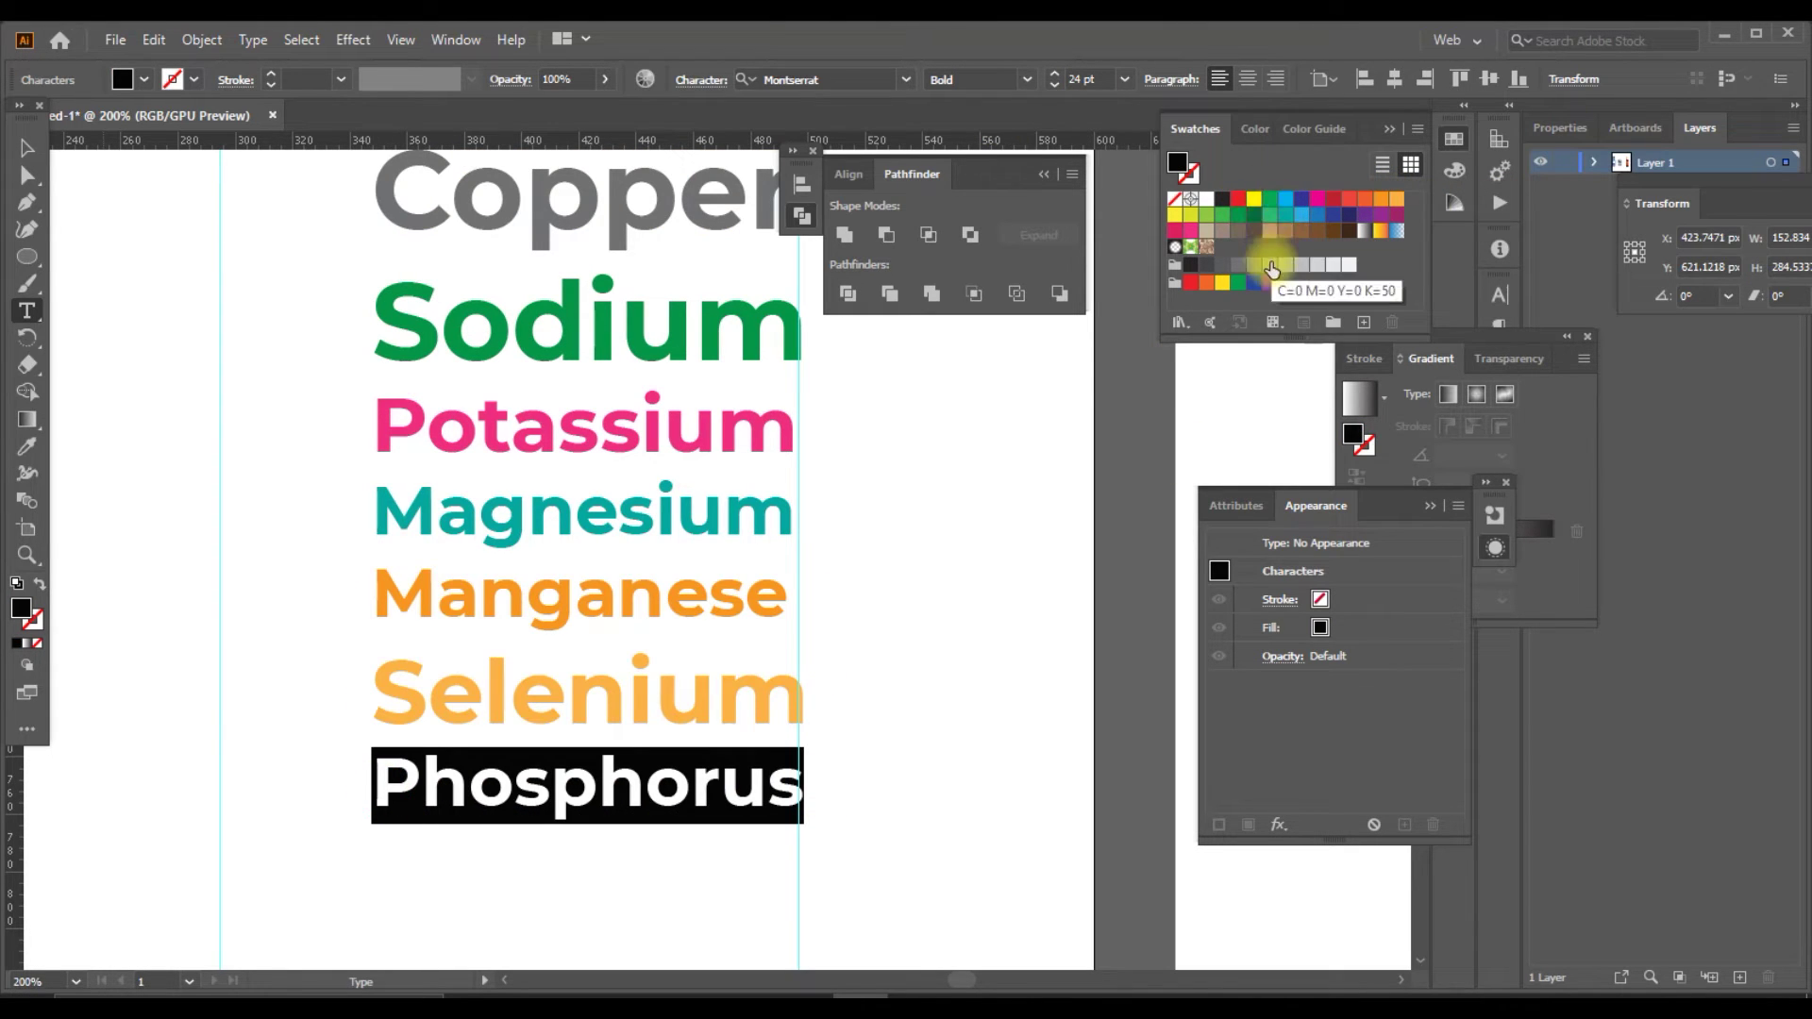
left_click(1206, 214)
left_click(26, 148)
left_click(913, 766)
scroll(914, 766, "down", 2)
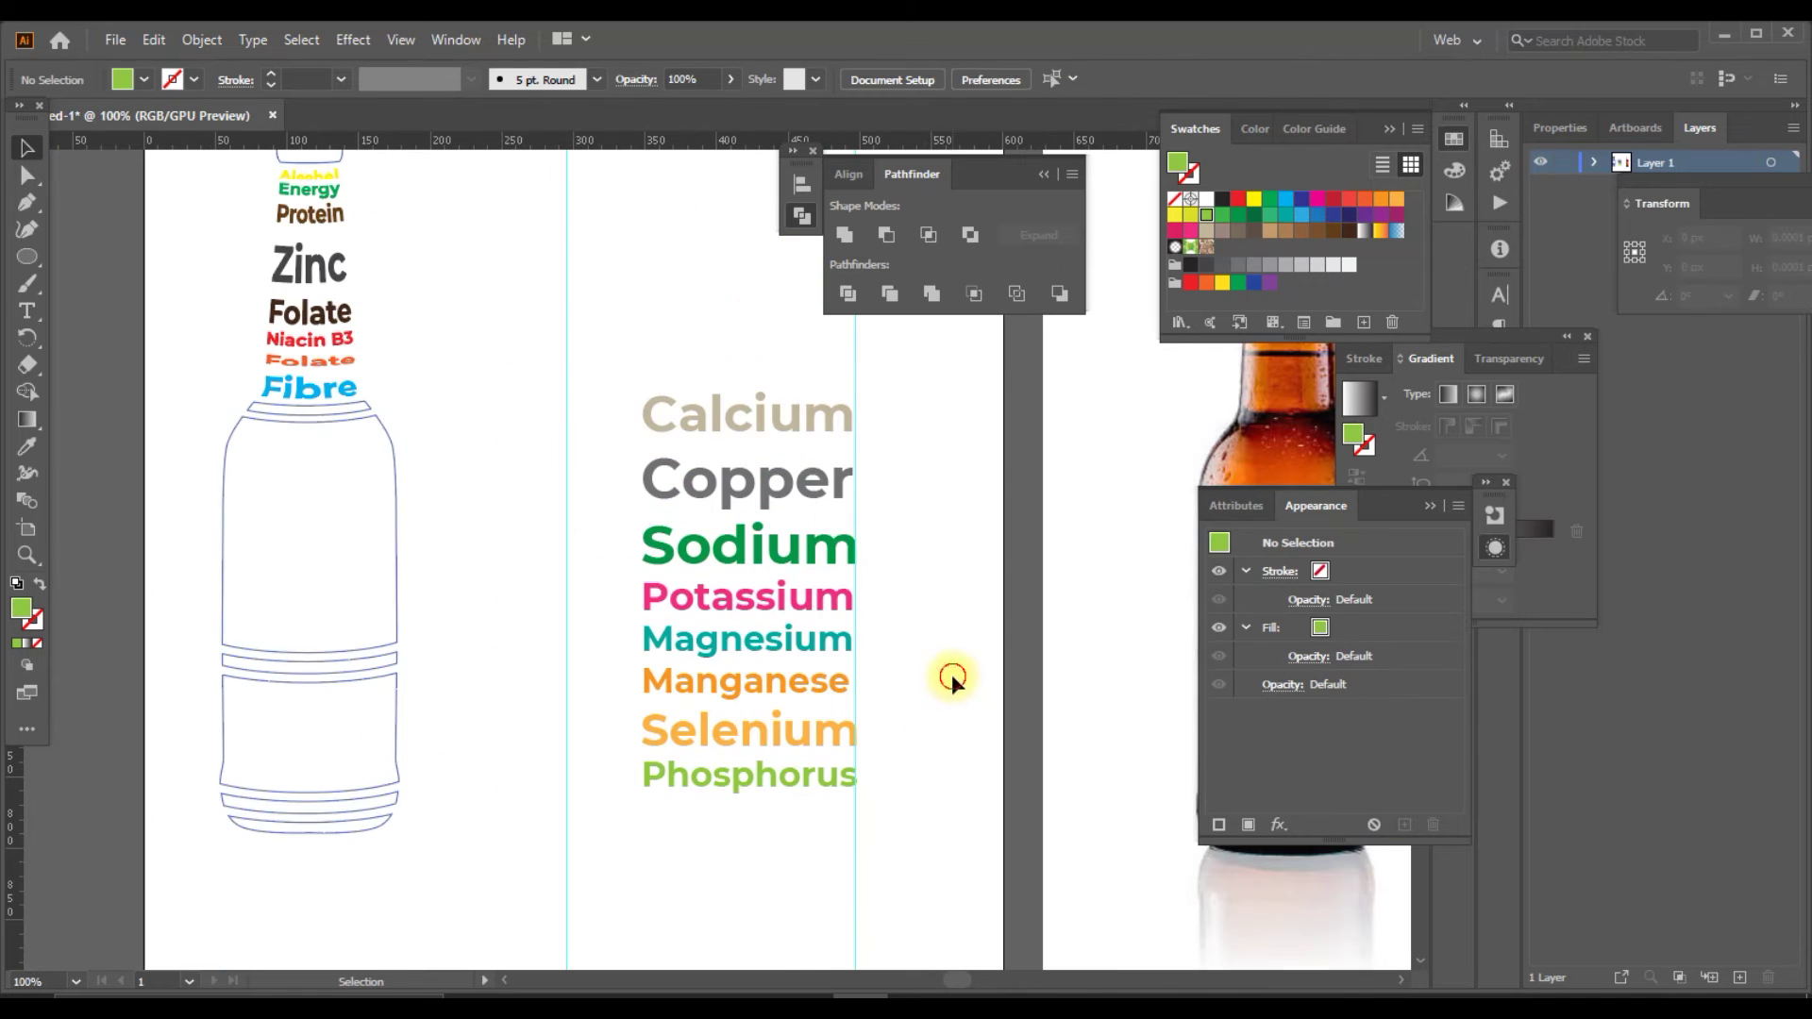
Move and shrink the mineral text to sit beside the bottle body.
left_click_drag(764, 544, 579, 575)
left_click_drag(676, 817, 585, 721)
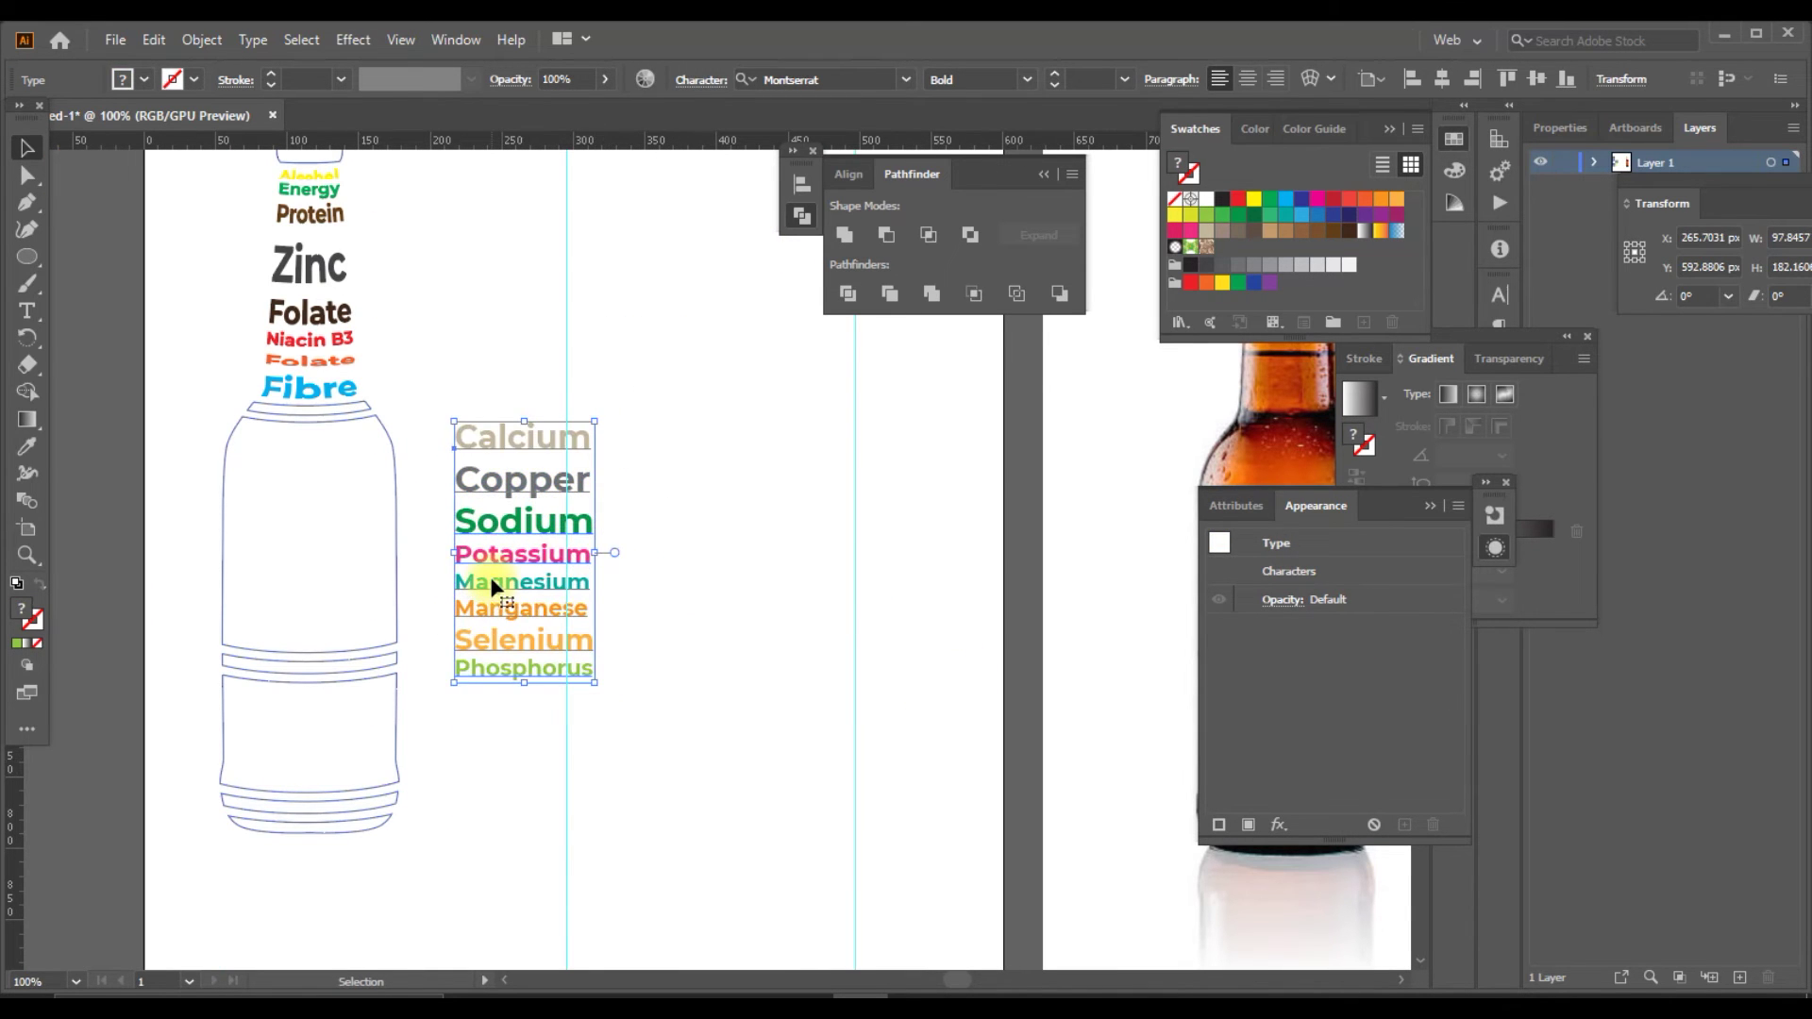
left_click_drag(493, 585, 450, 572)
Bring the body outline to front and envelope-warp the mineral text into it.
left_click(633, 562)
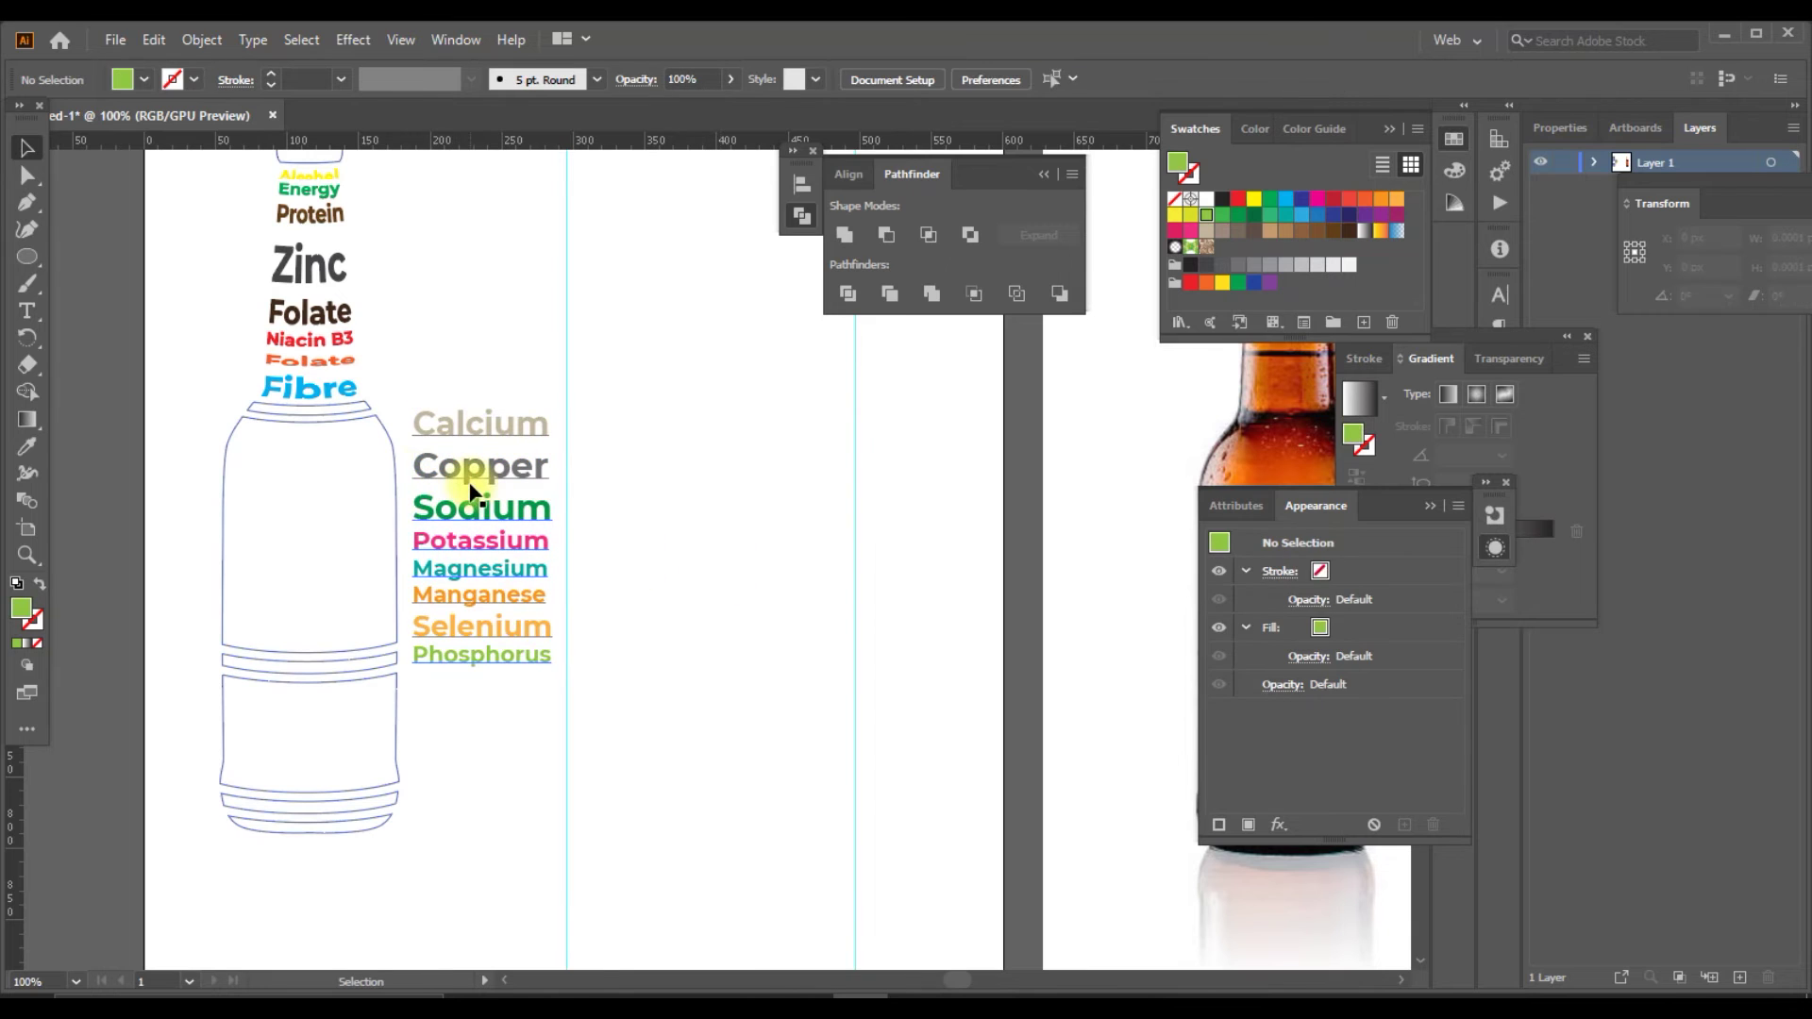
right_click(396, 464)
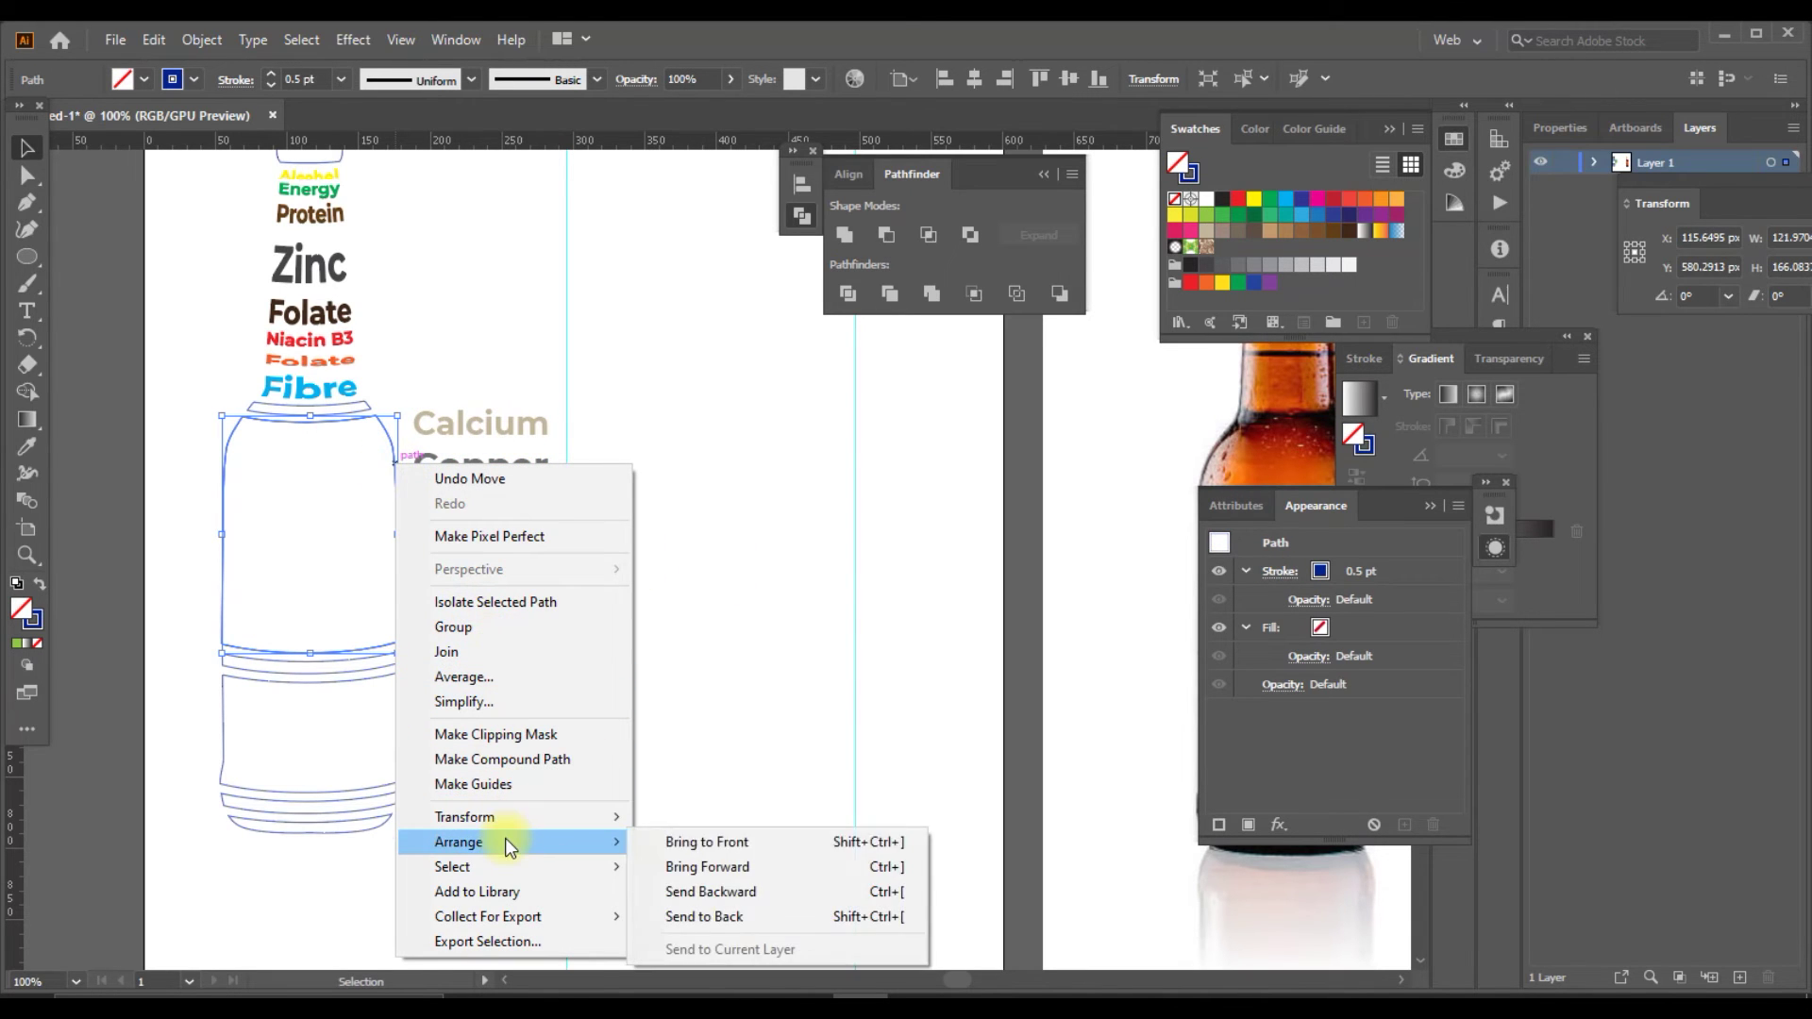
left_click(755, 842)
left_click(485, 534)
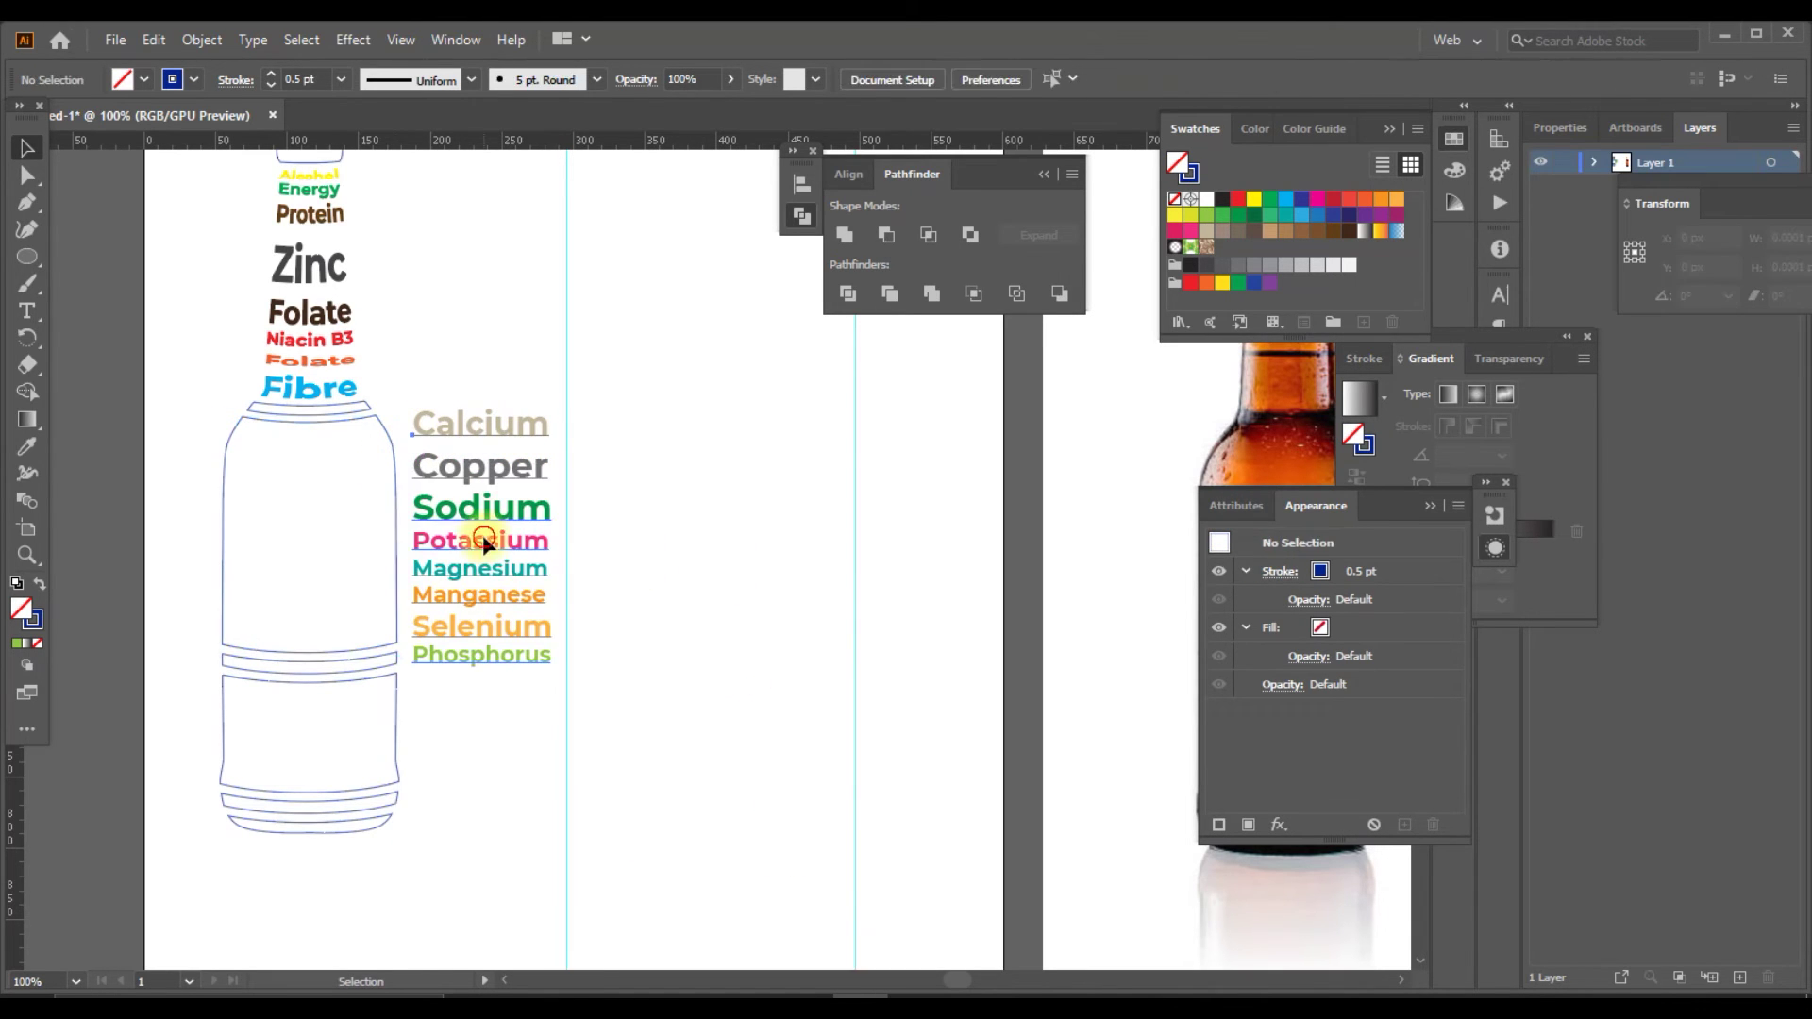
left_click(397, 476, "shift")
left_click(201, 39)
mouse_move(263, 678)
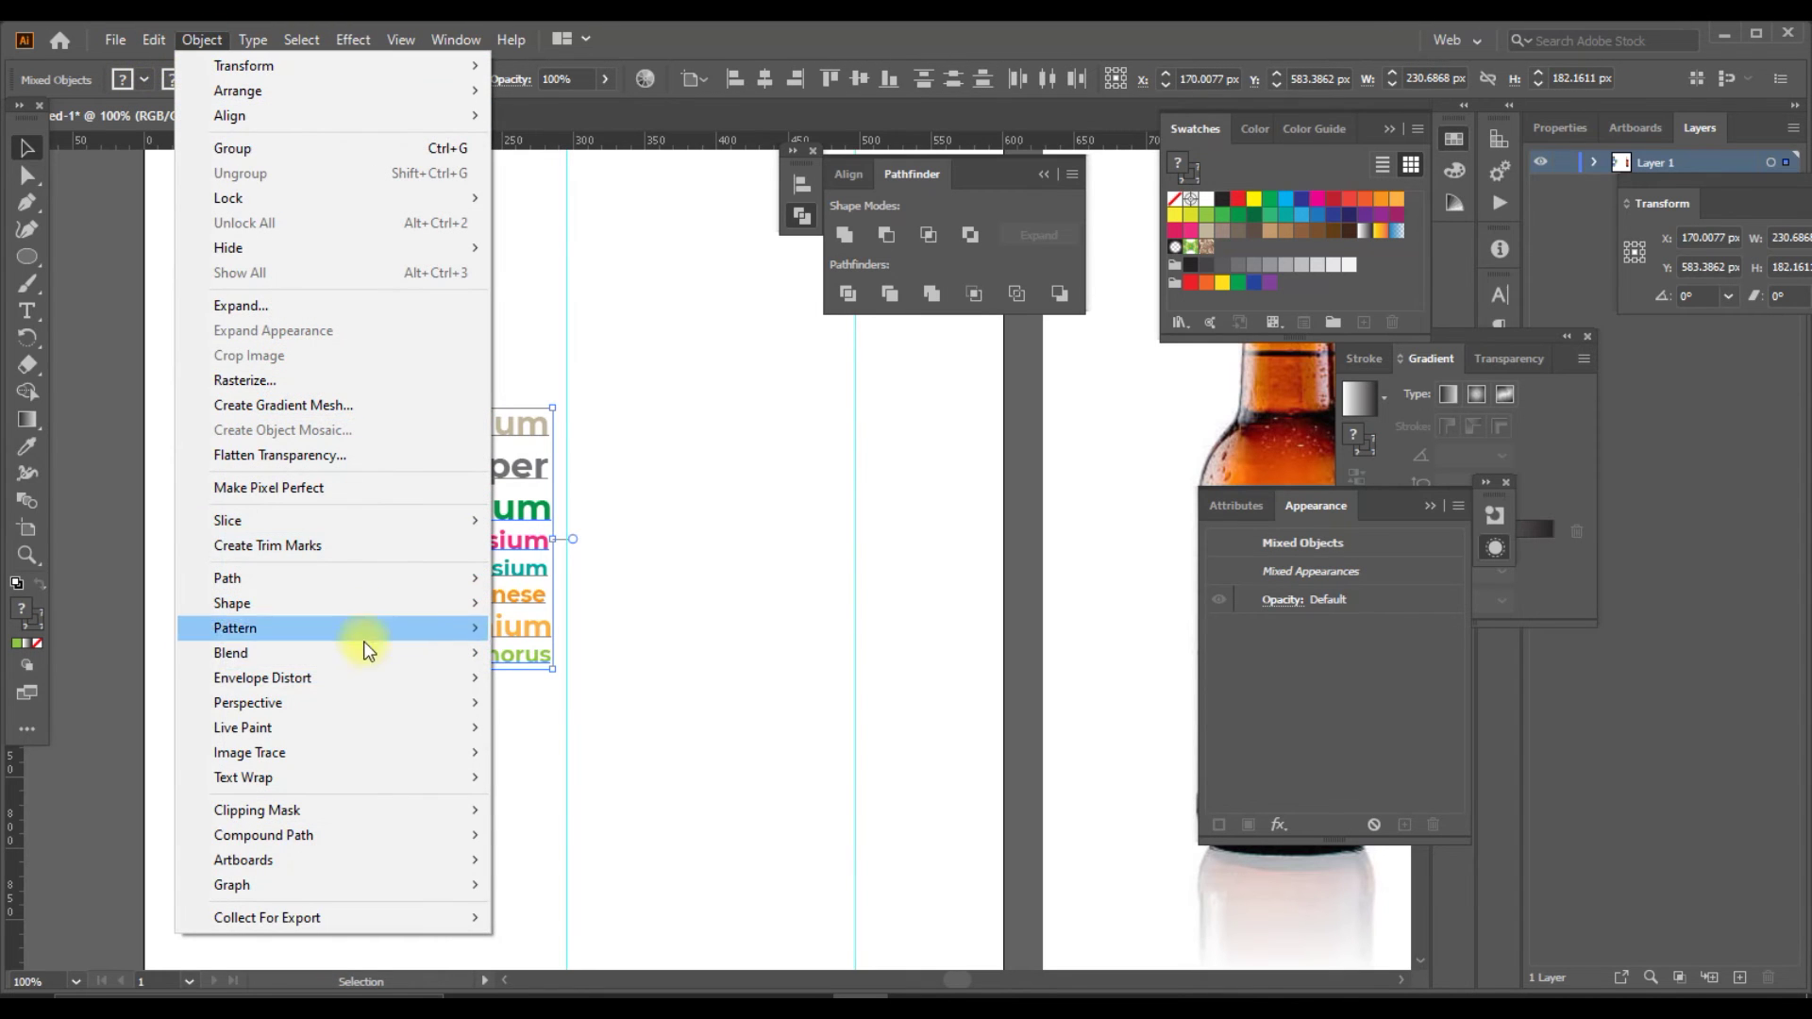
left_click(660, 728)
left_click(674, 544)
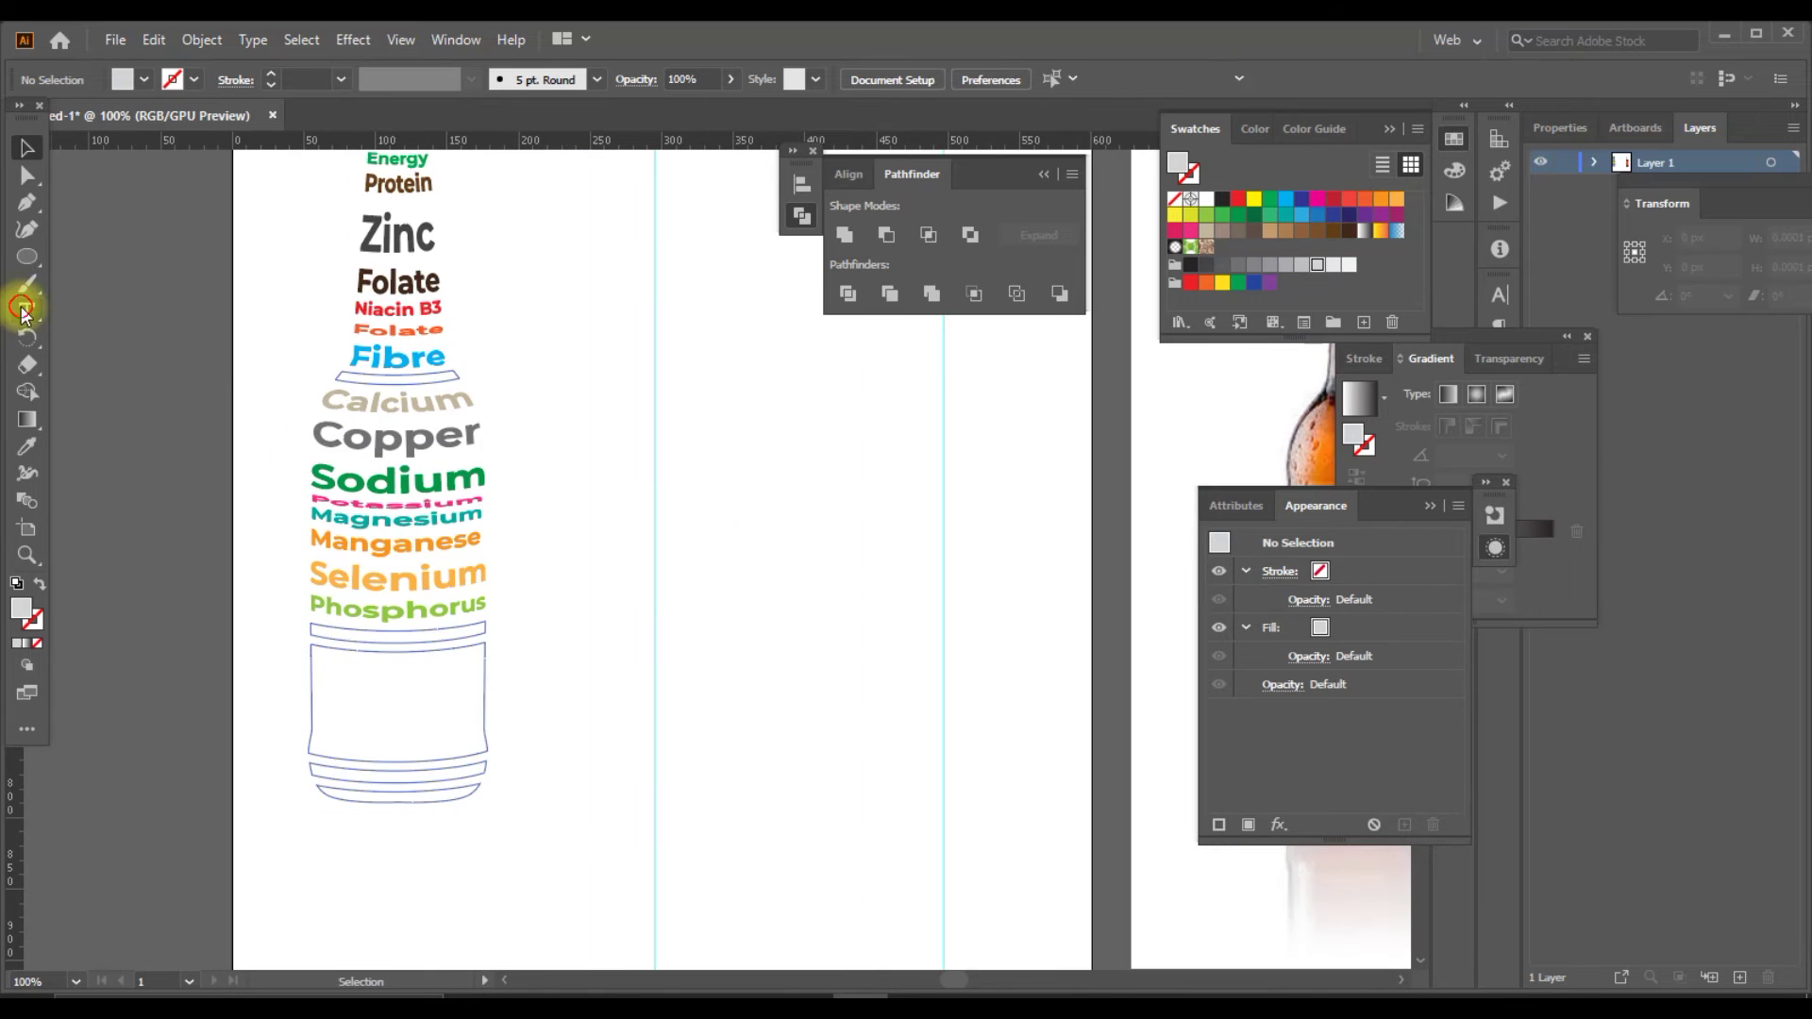
Add BEER text beside the bottle, enlarged to about 76 pt and filled red.
left_click_drag(27, 310, 113, 315)
scroll(595, 697, "up", 2)
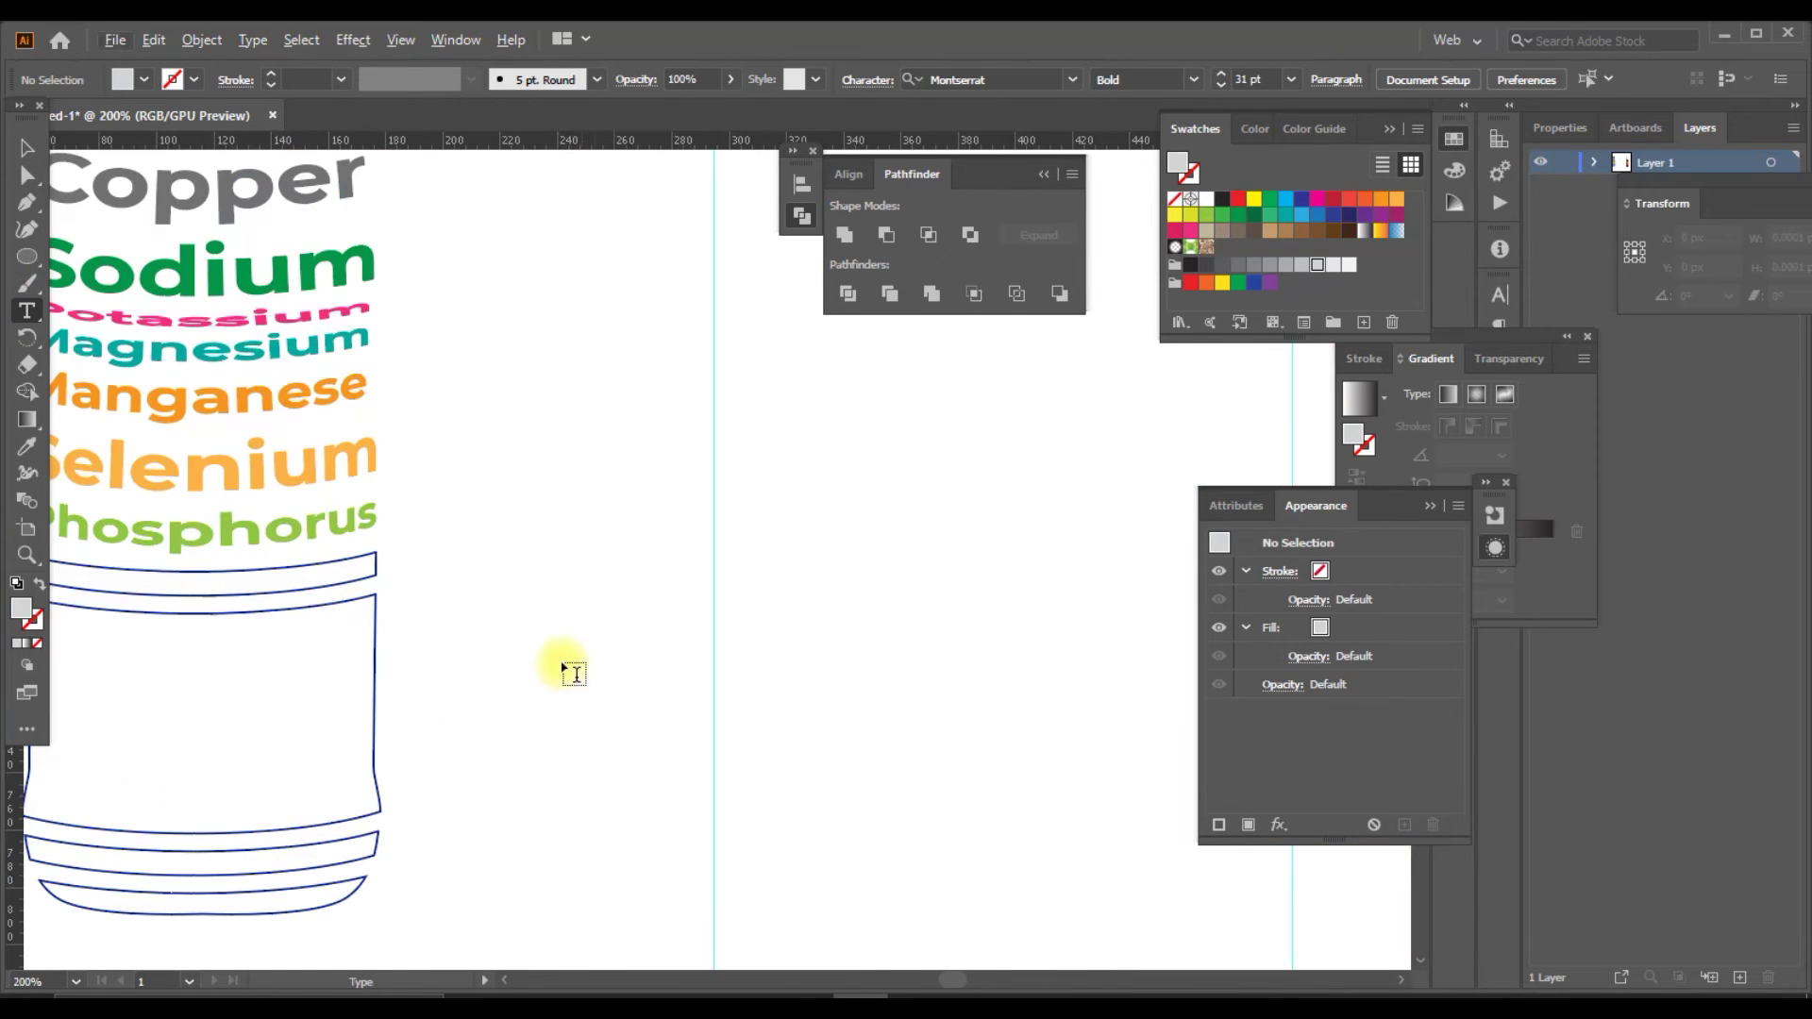
left_click(533, 642)
key("BackSpace")
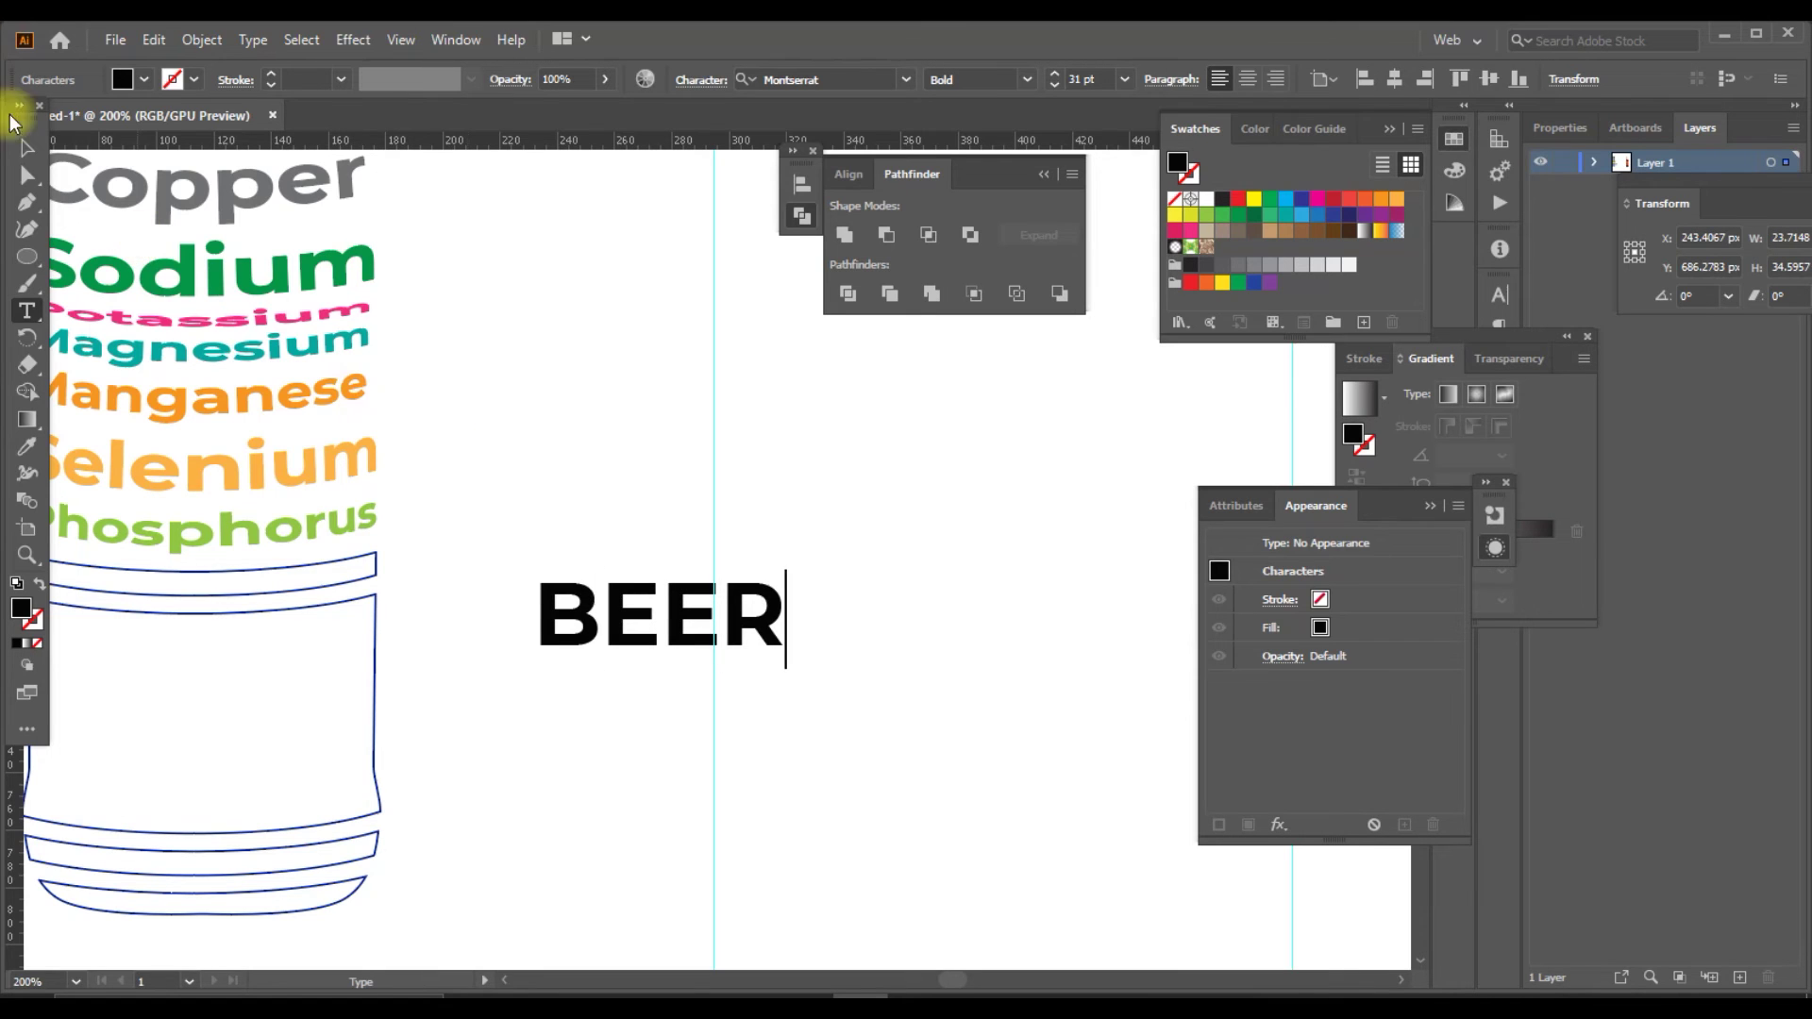
key("Escape")
scroll(514, 521, "down", 2)
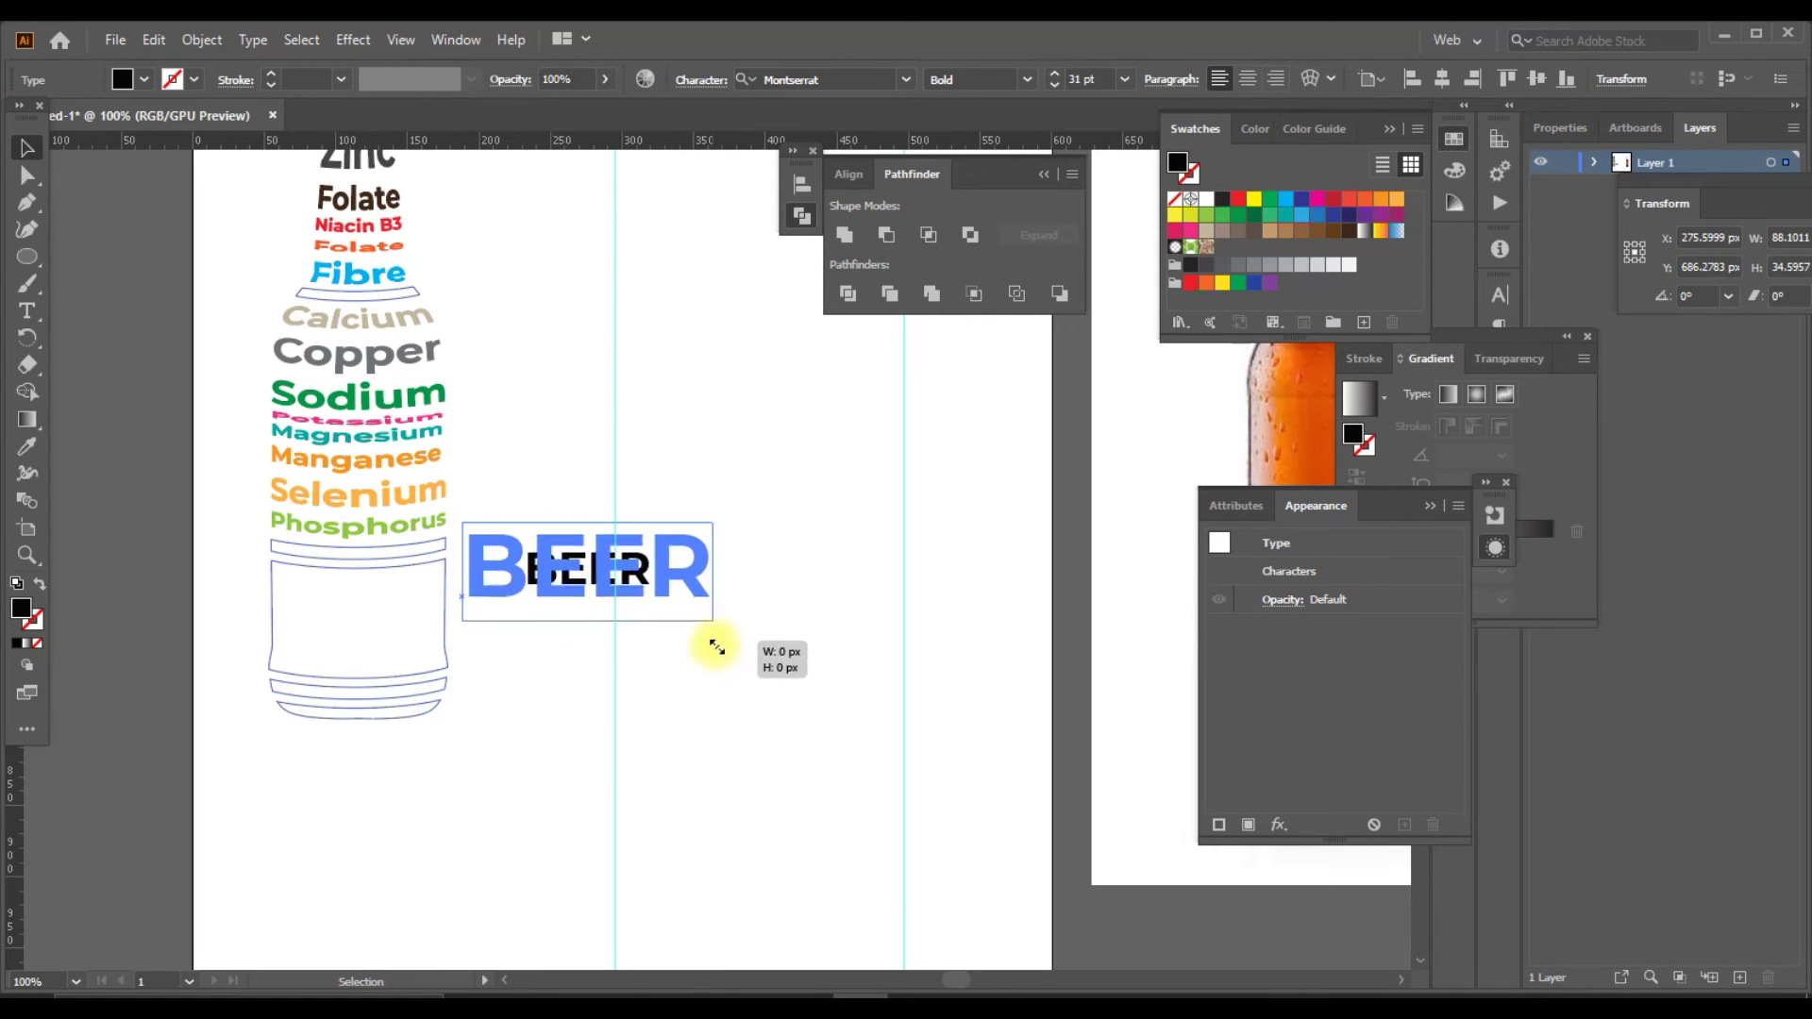
left_click_drag(650, 598, 745, 660)
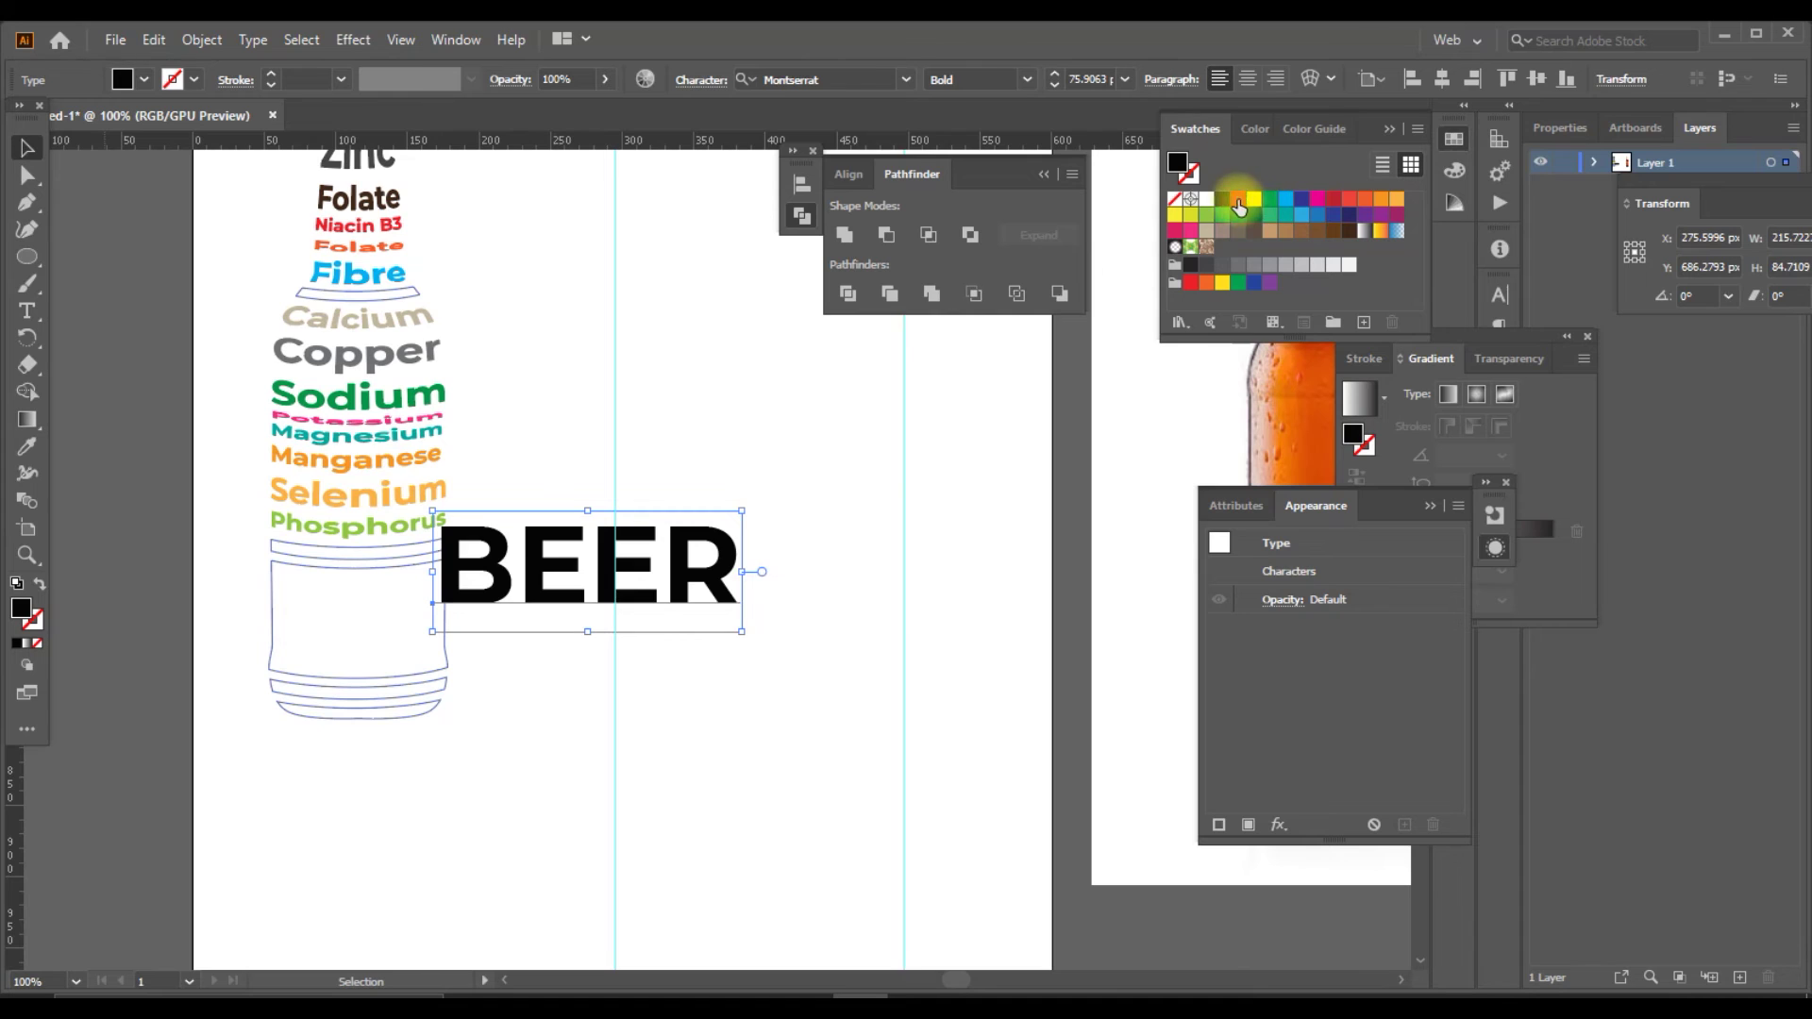
left_click(1239, 200)
Shrink BEER slightly and bring the label outline in front of it.
left_click(449, 651, "shift")
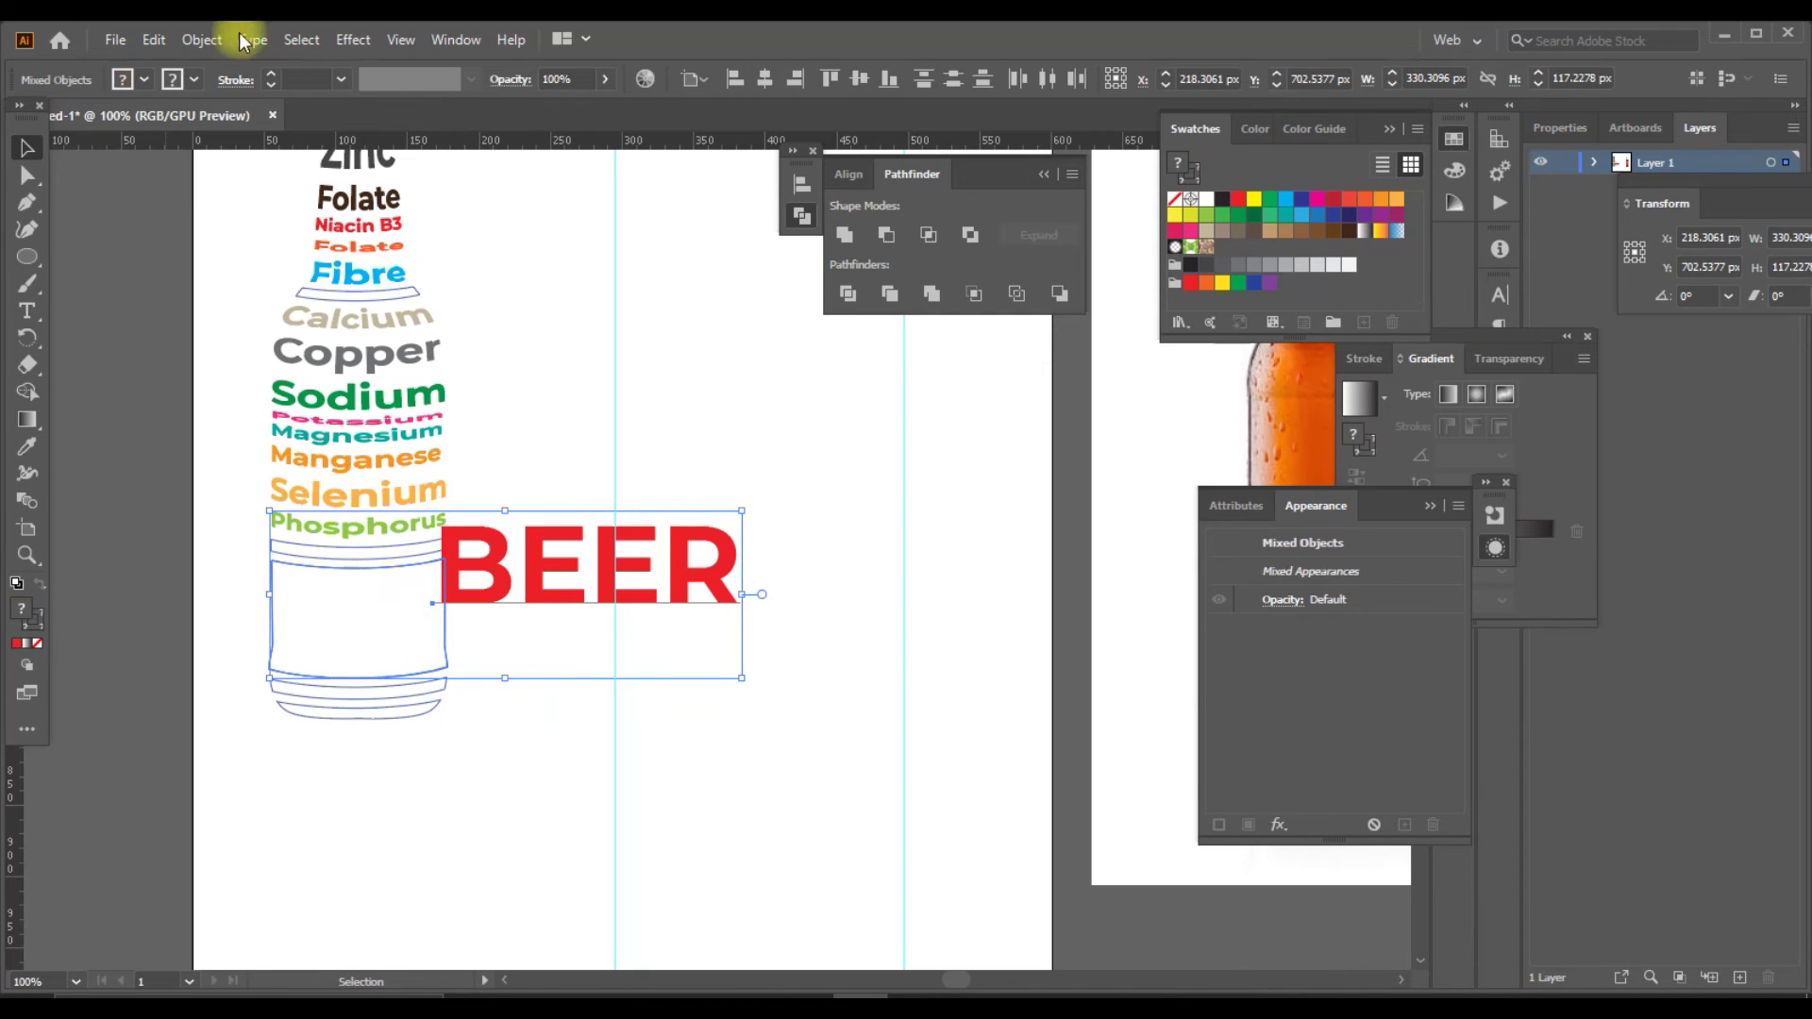
left_click(621, 251)
left_click(717, 576)
left_click_drag(739, 620, 708, 621)
left_click(307, 600)
right_click(279, 586)
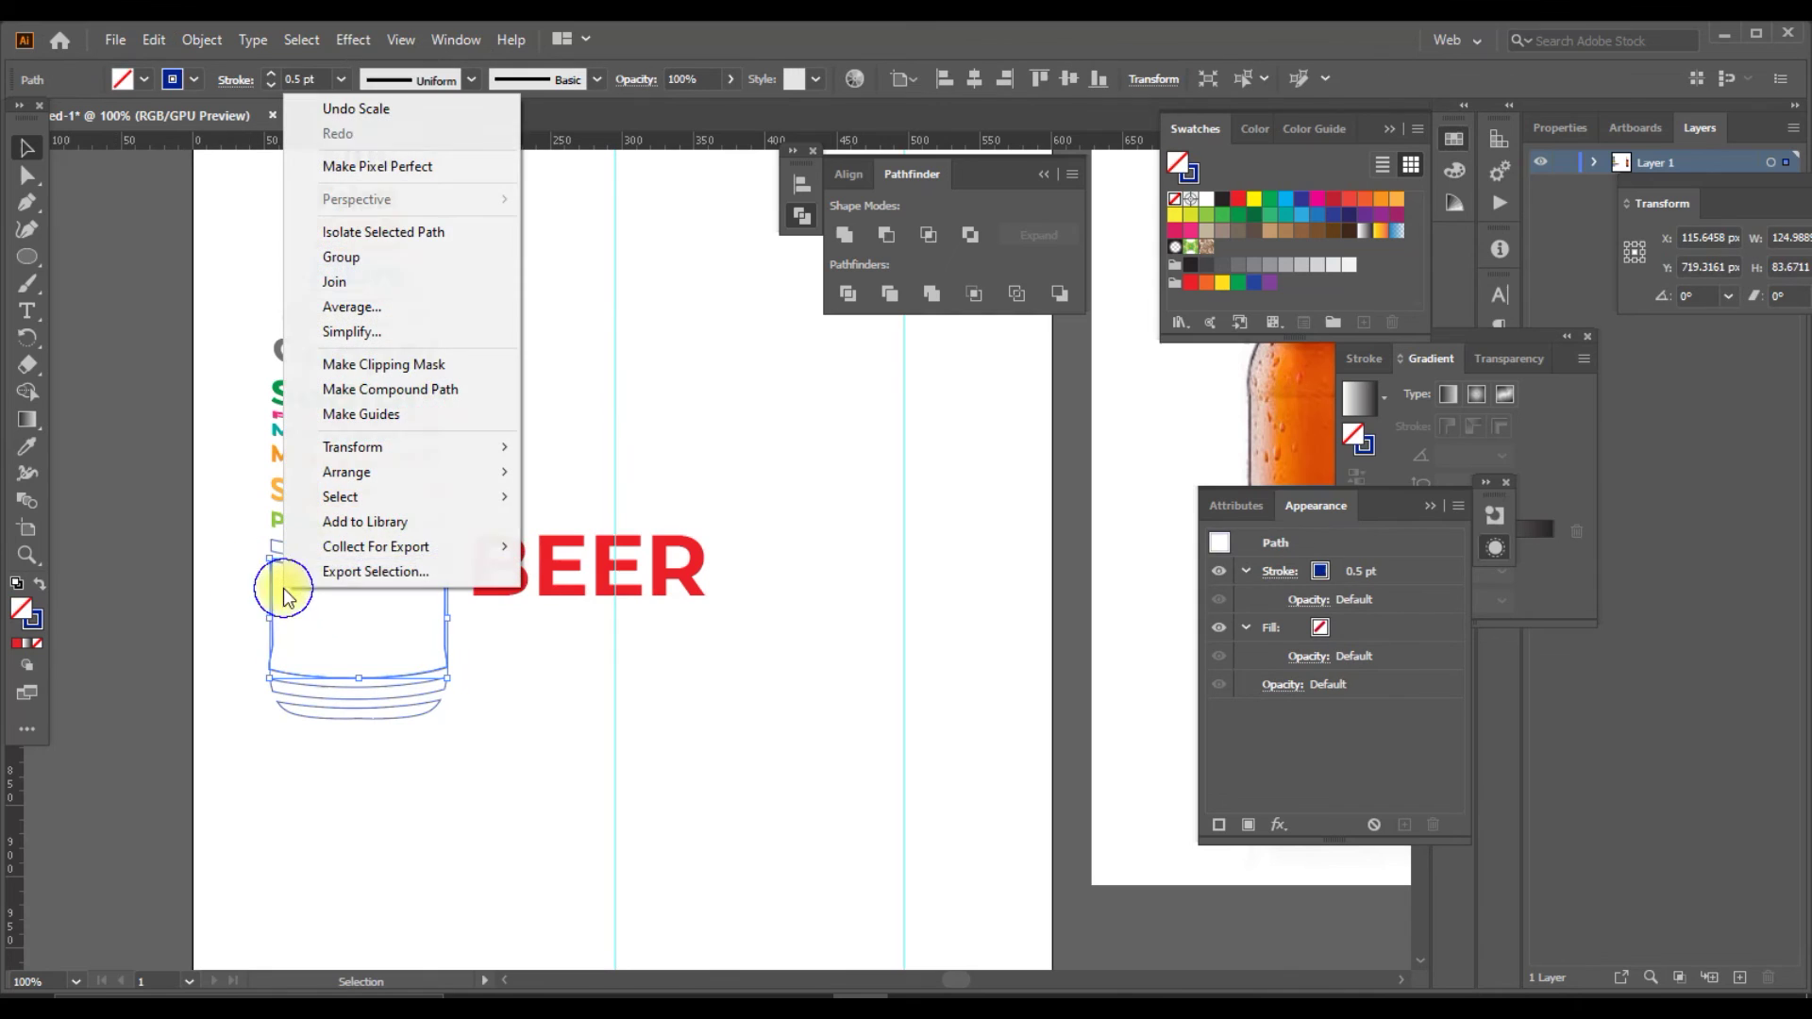
mouse_move(347, 472)
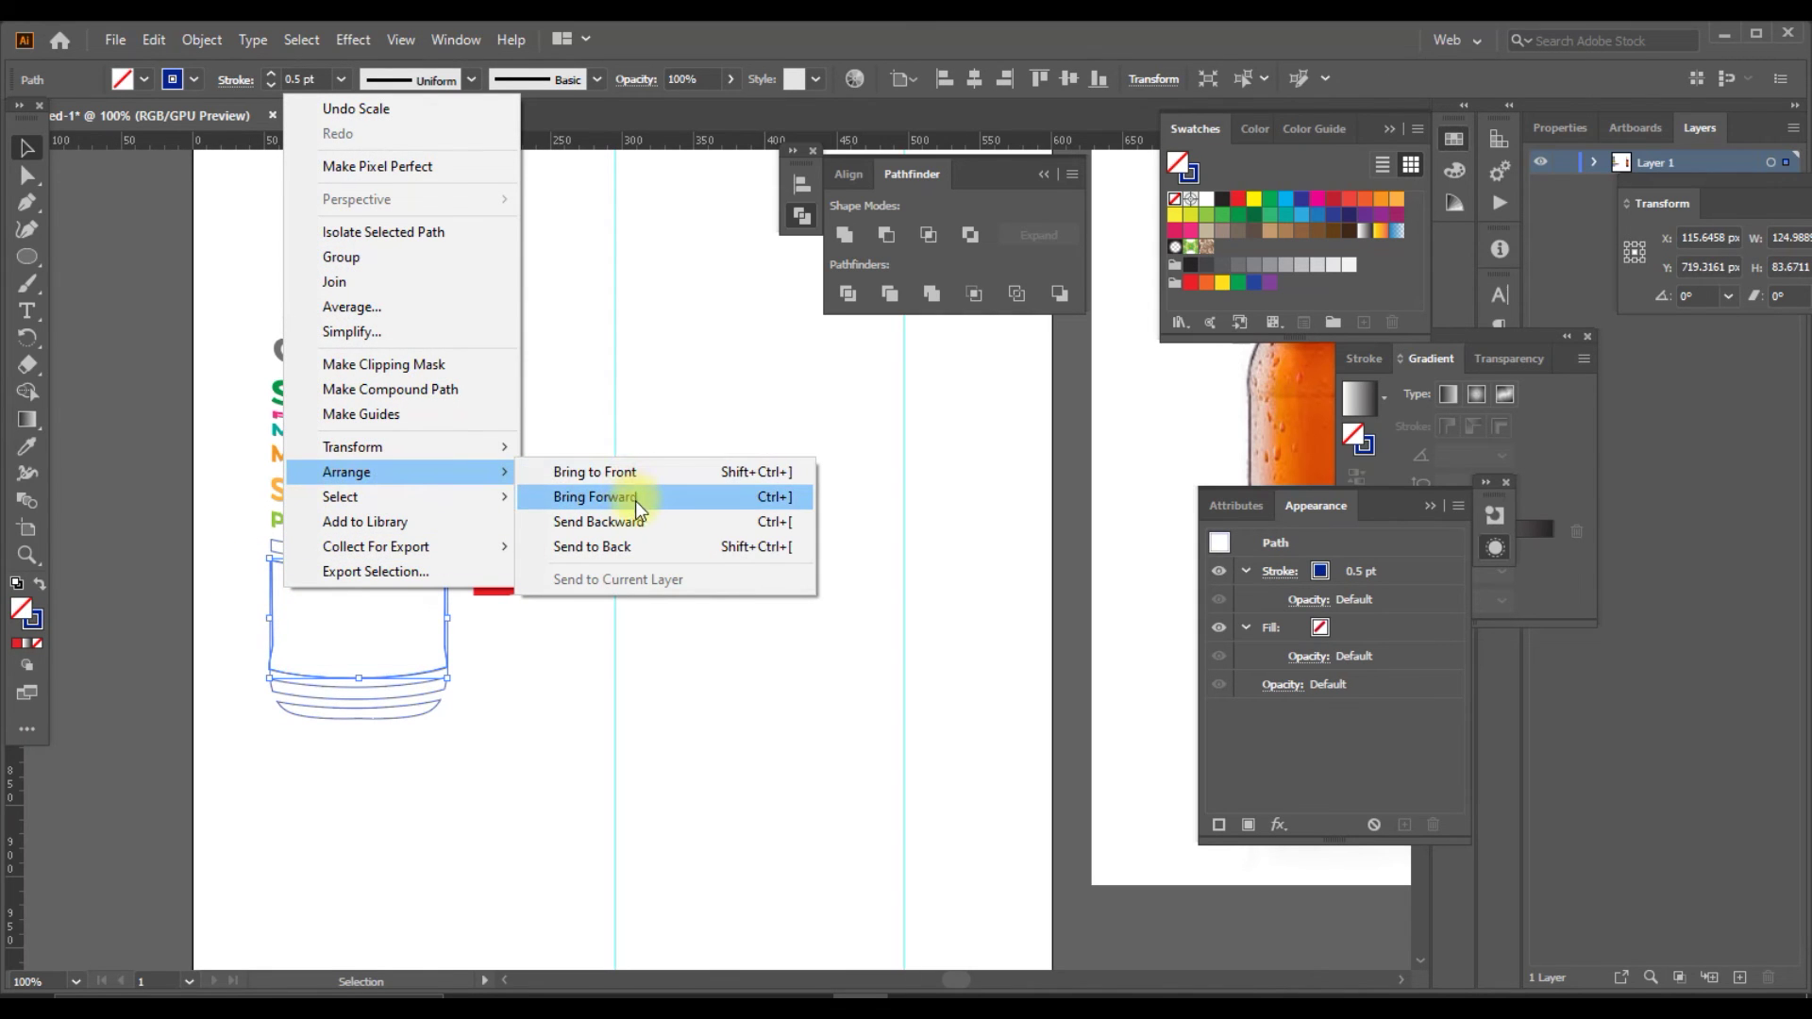
left_click(603, 496)
Envelope-warp BEER into the label outline with Make with Top Object.
left_click(529, 566)
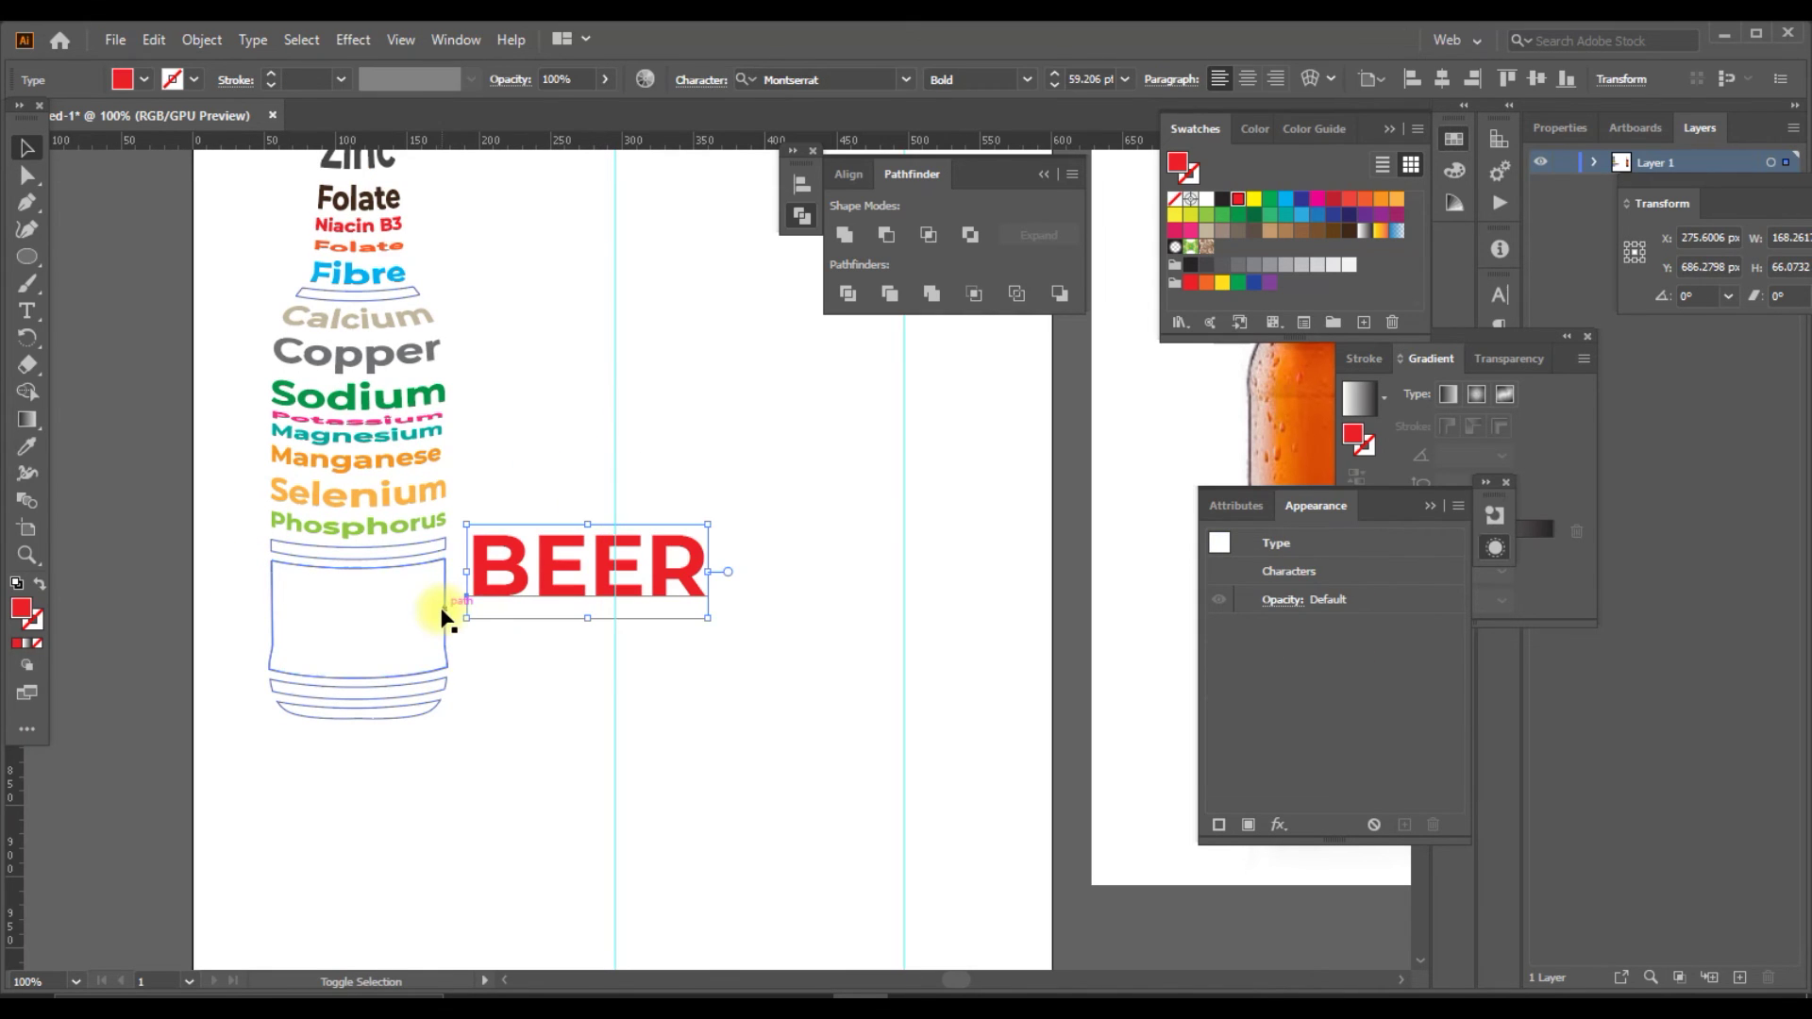
left_click(444, 607, "shift")
left_click(223, 44)
mouse_move(262, 678)
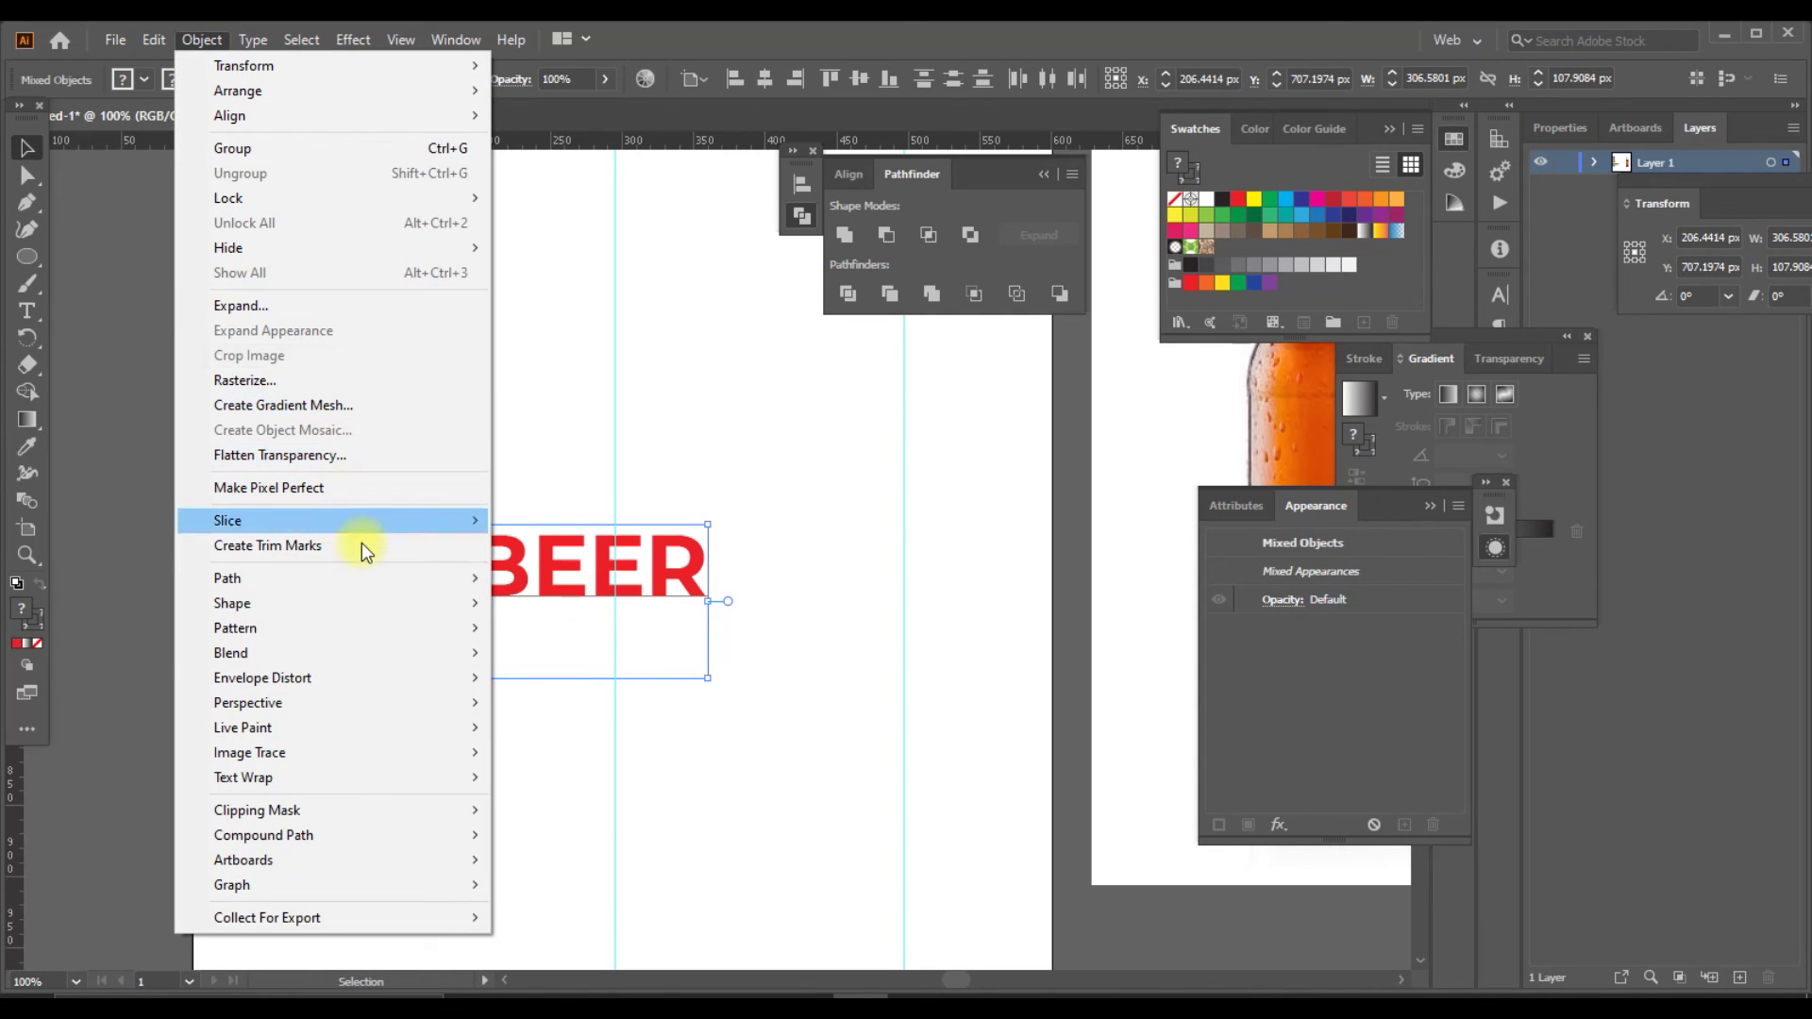
left_click(626, 727)
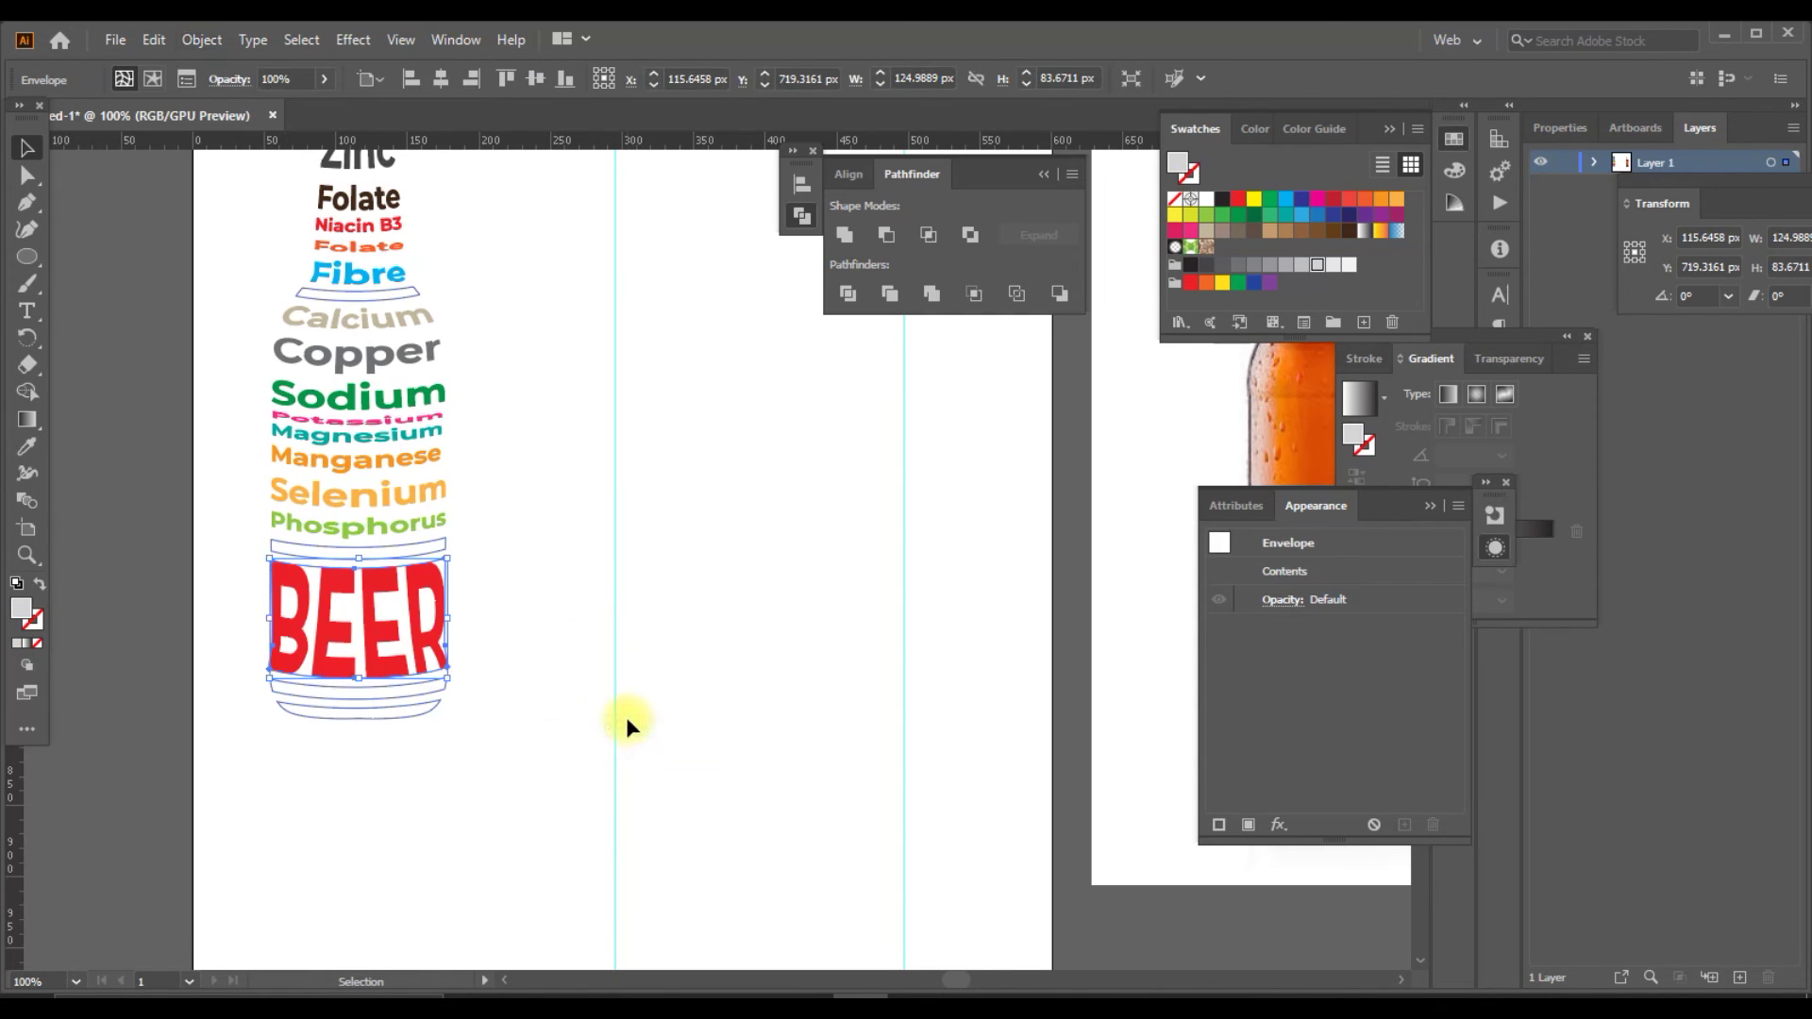
left_click(734, 562)
scroll(508, 766, "up", 2)
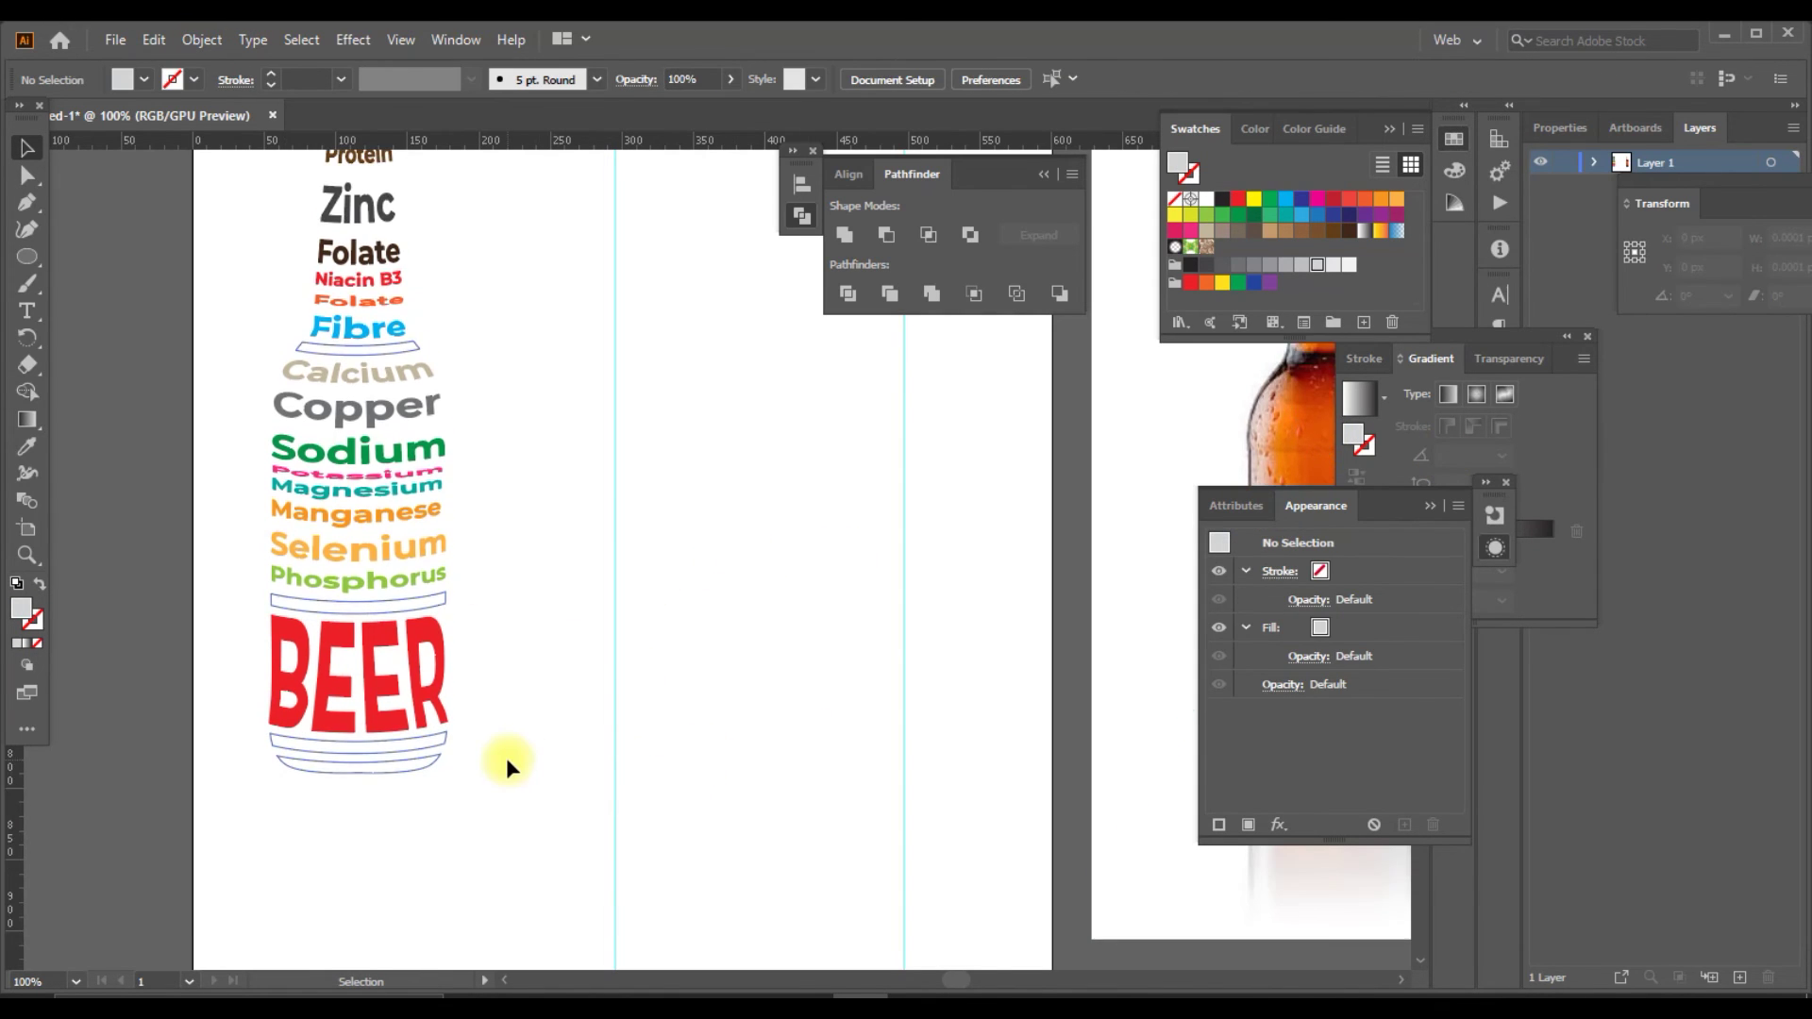
Fill the base band near-black and the band under BEER with the photo's red-brown.
left_click(397, 773)
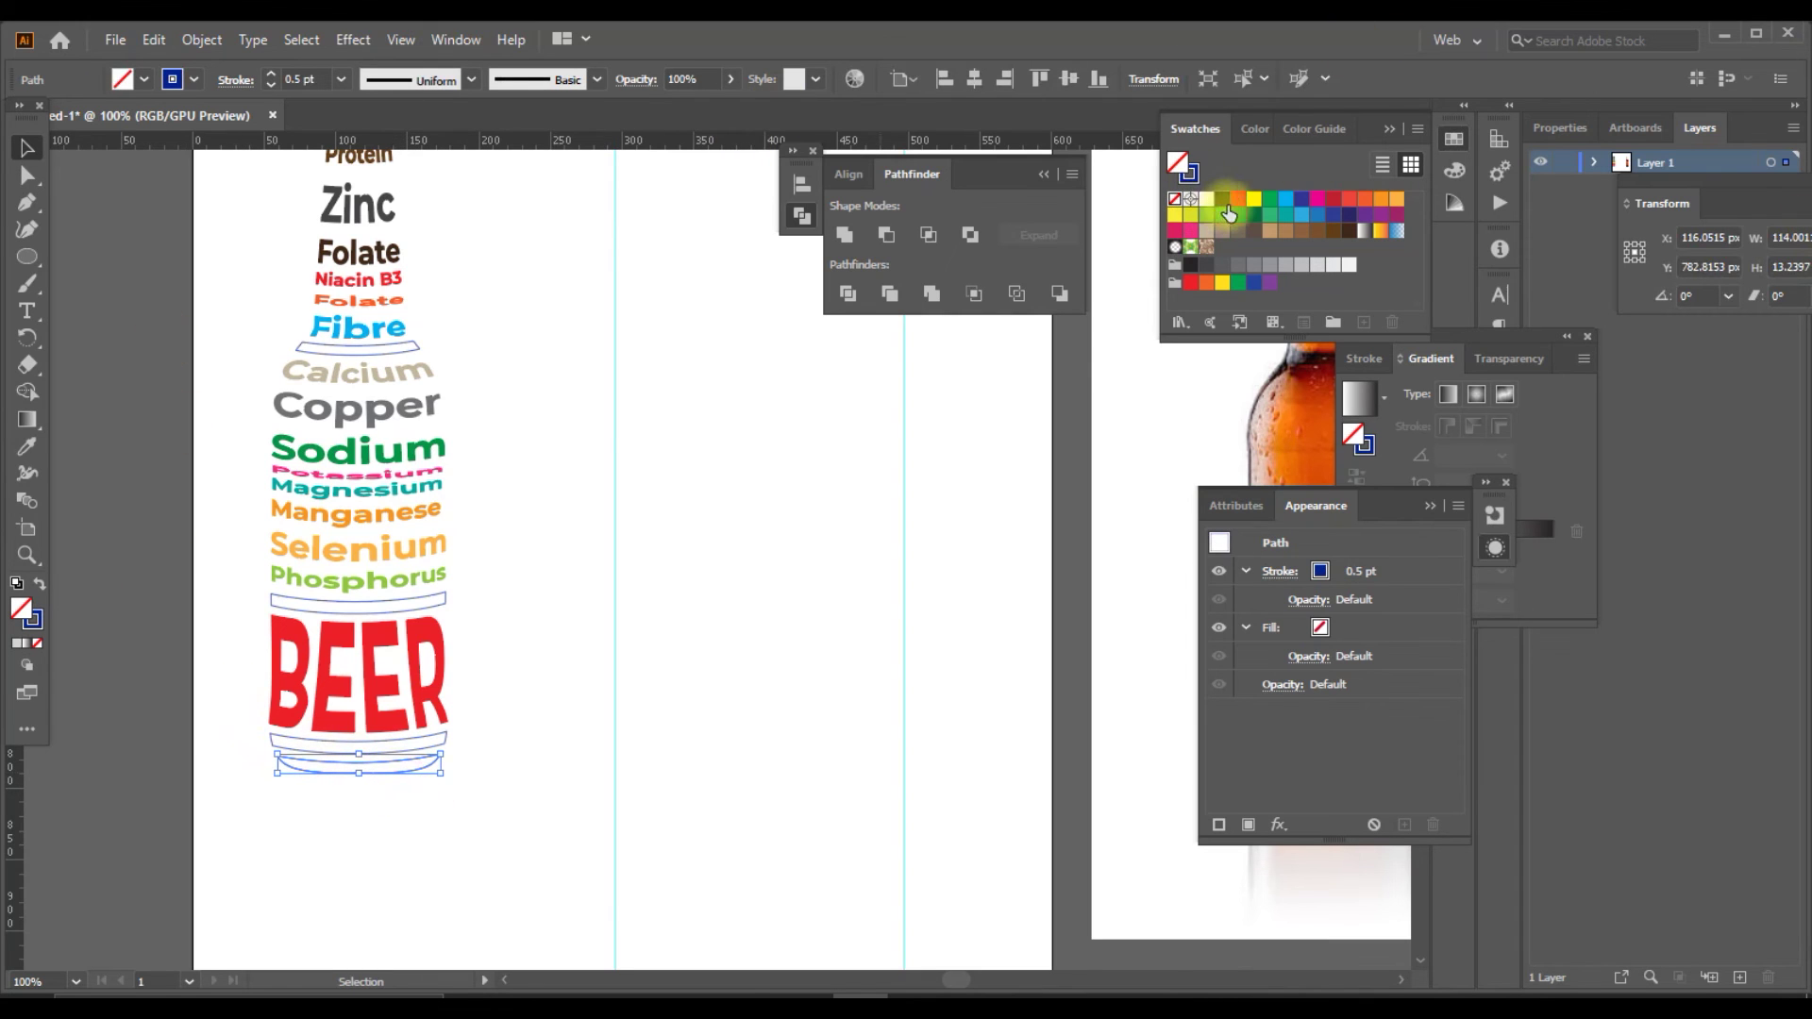
left_click(17, 642)
left_click(452, 752)
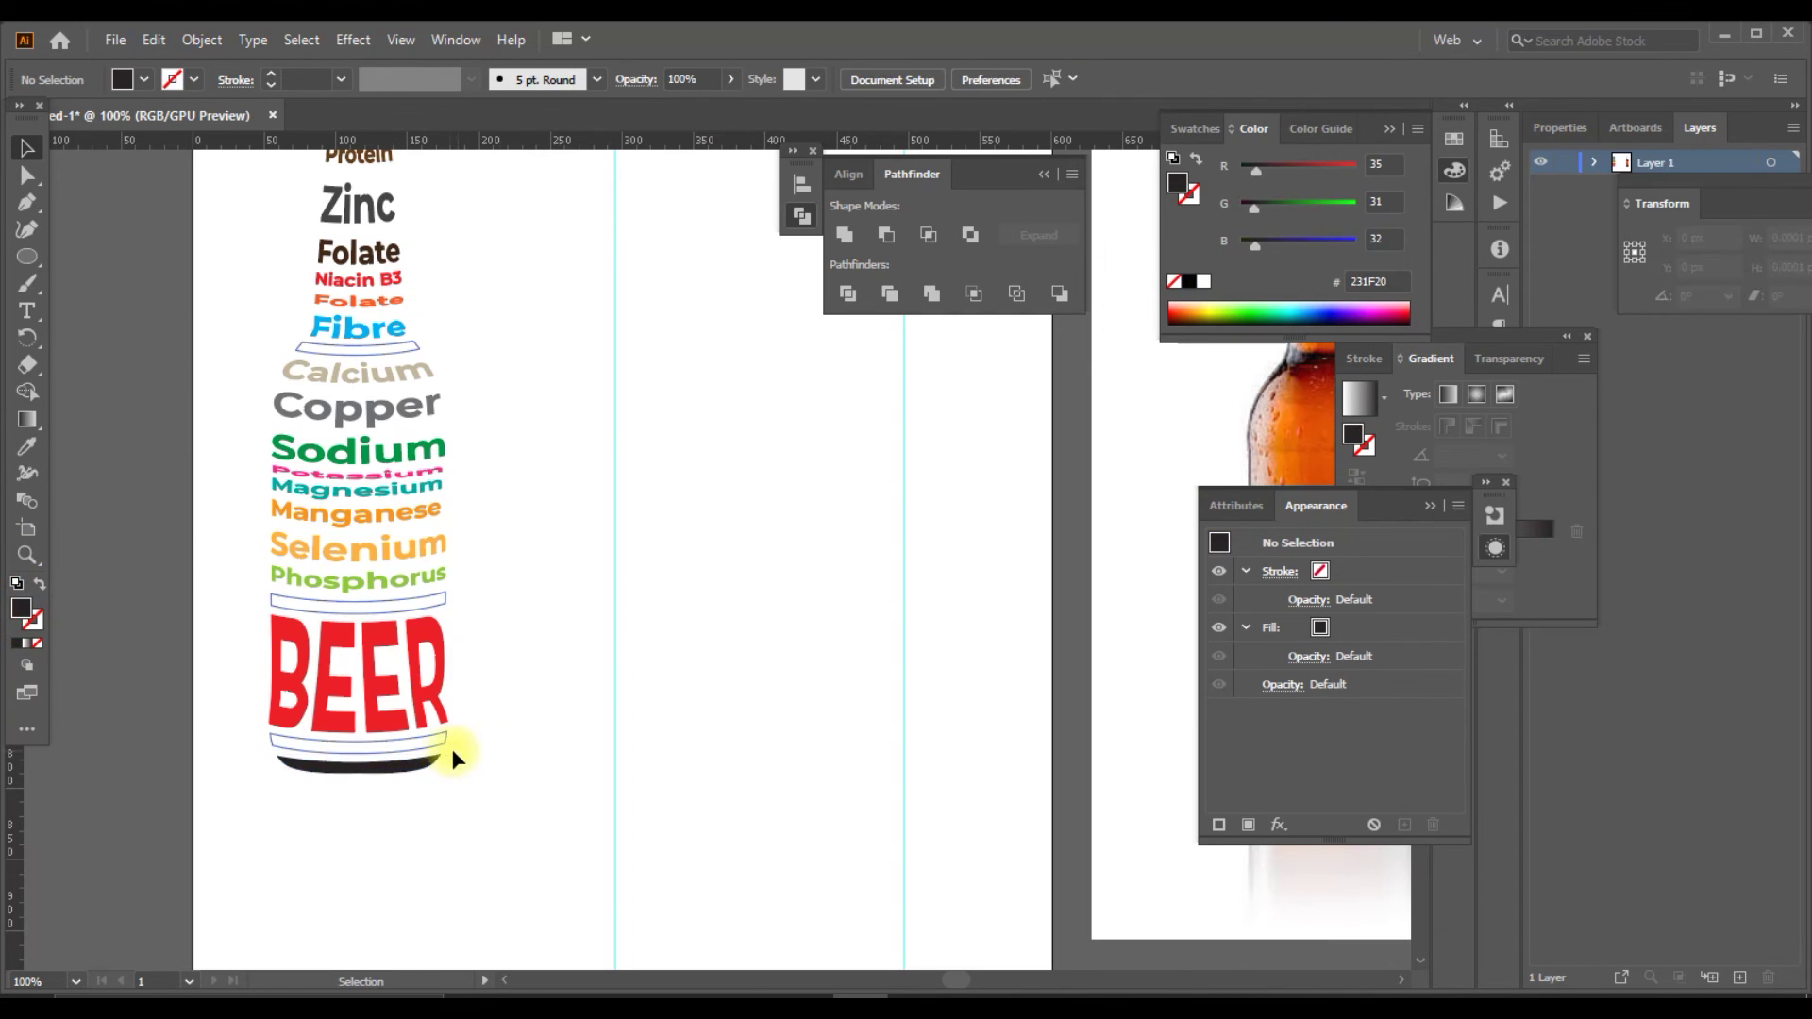
scroll(306, 780, "down", 1, "alt")
key("i")
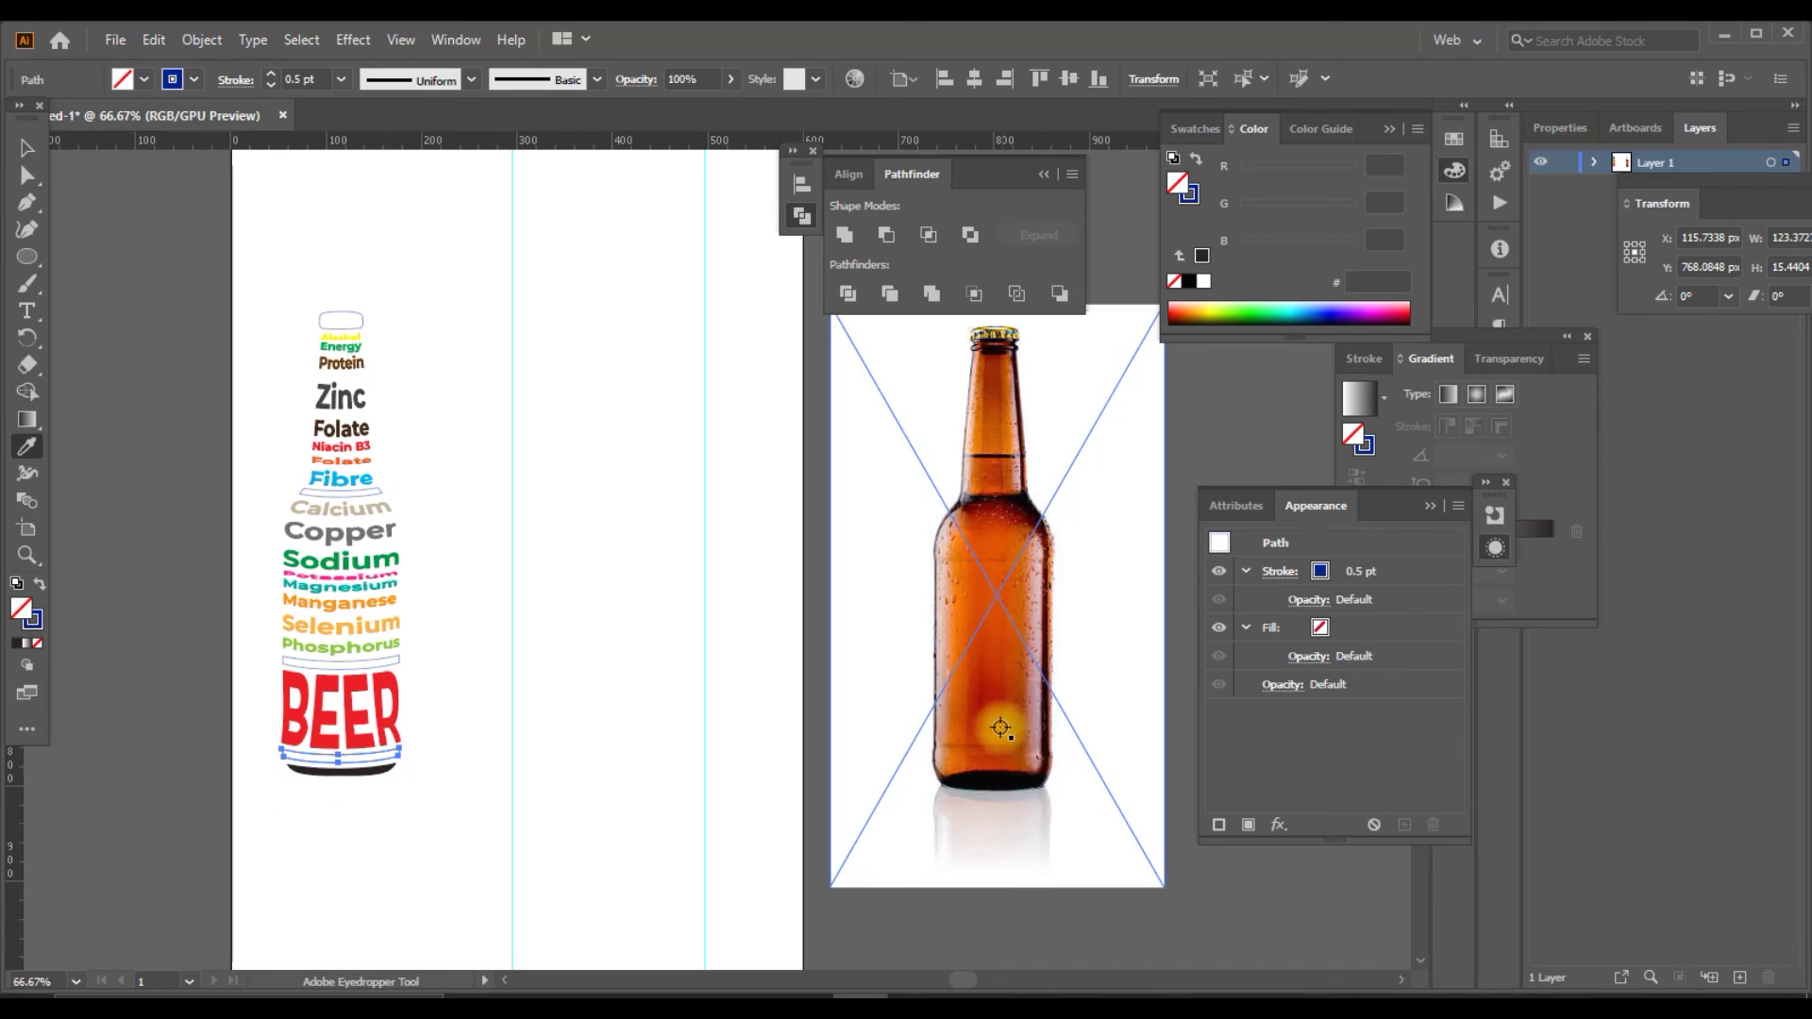
left_click(1001, 727)
Colour the thin bands above BEER and under Fibre with oranges sampled from the photo.
left_click_drag(283, 665, 447, 651)
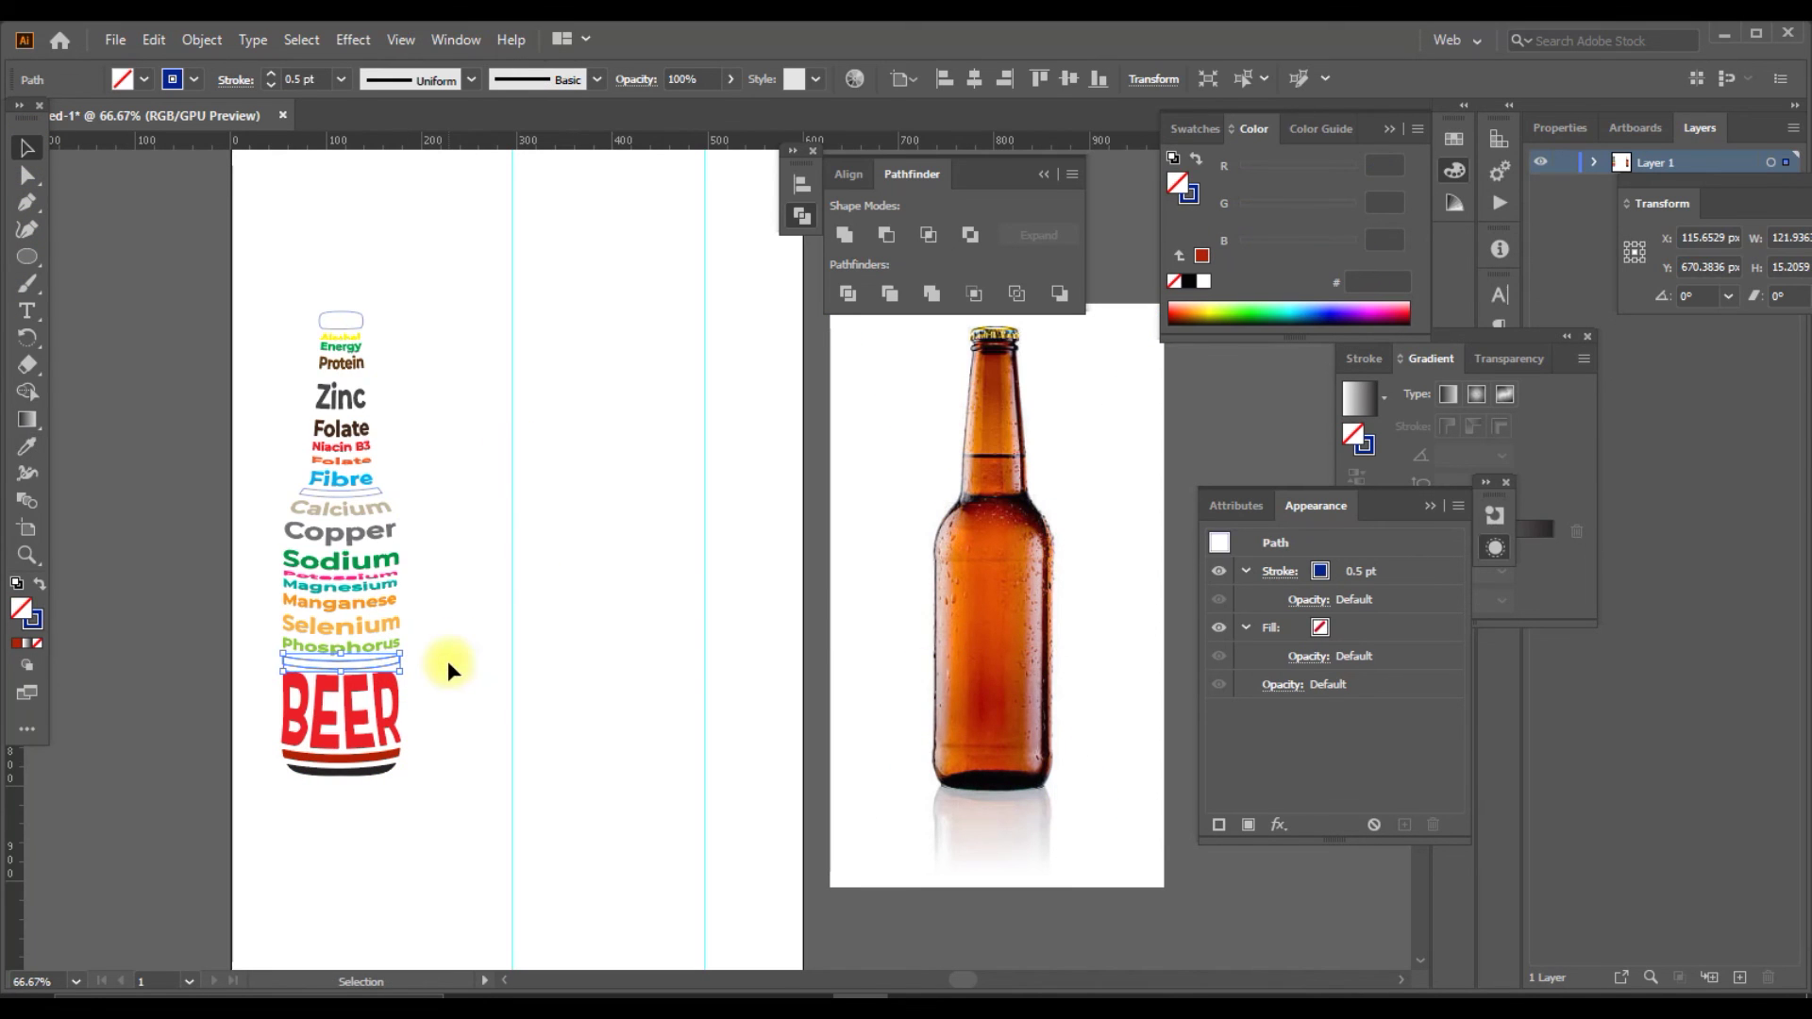
key("i")
left_click(957, 553)
key("v")
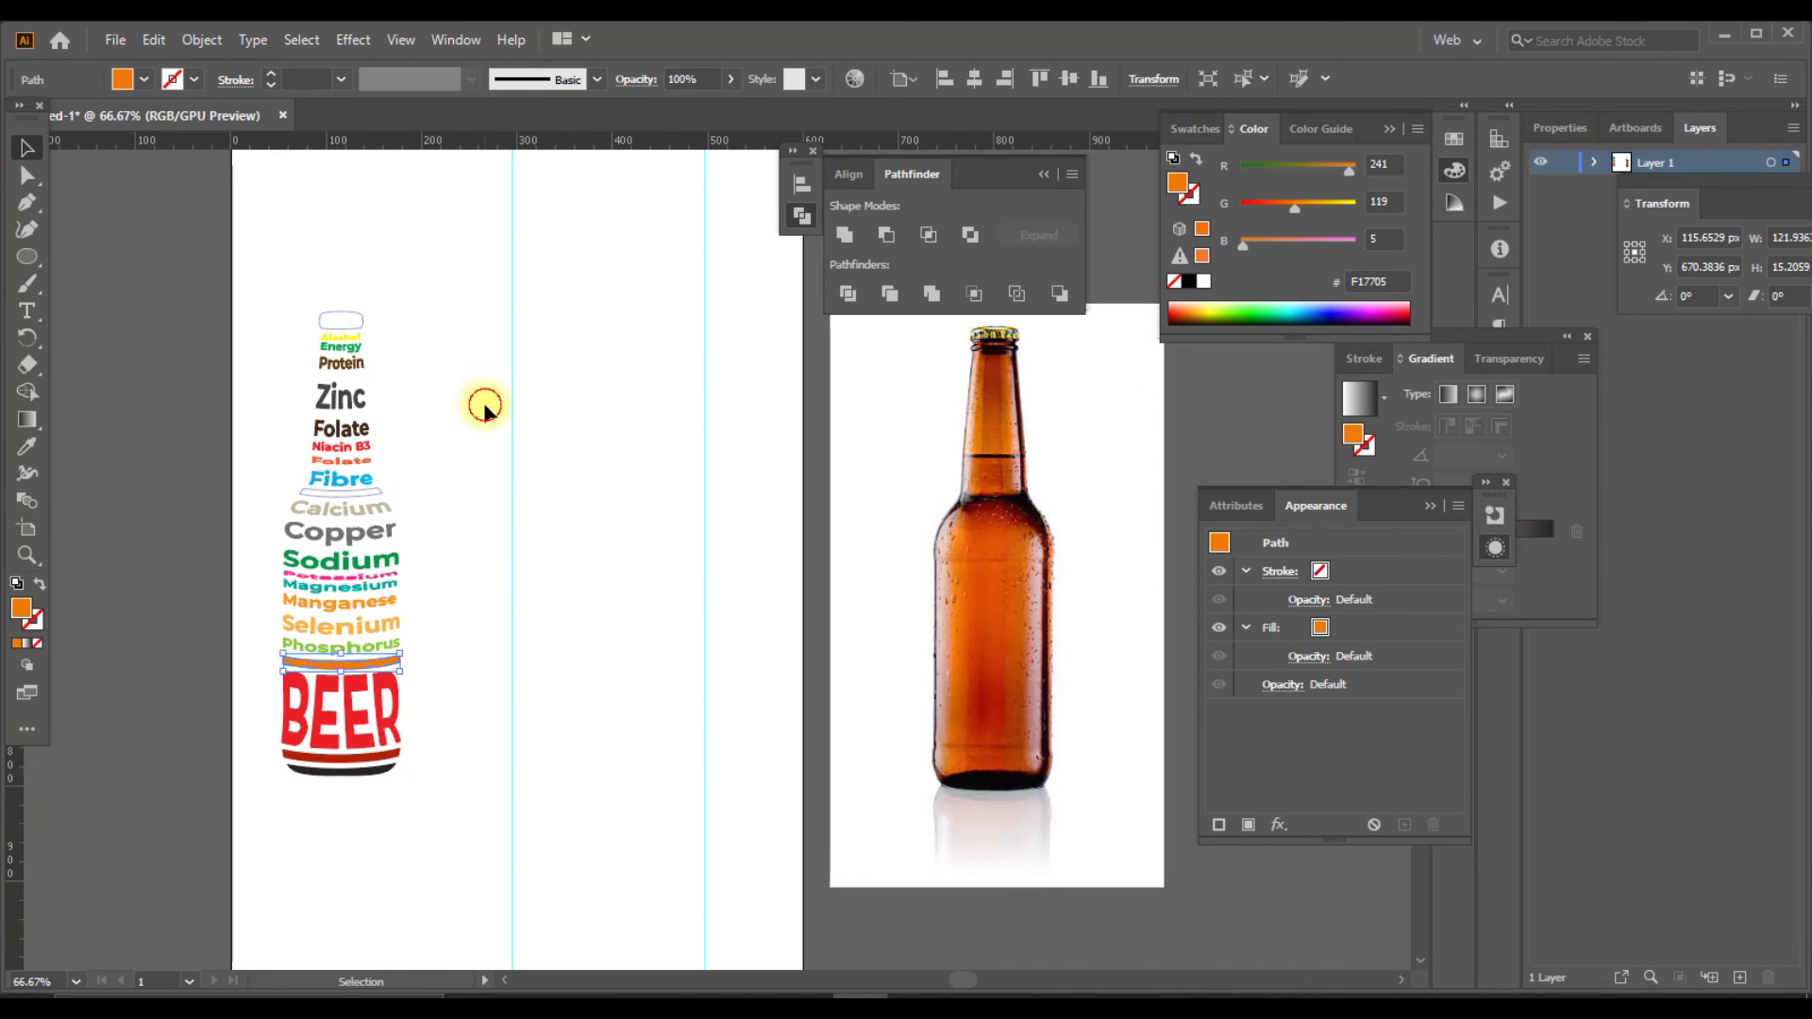
left_click(485, 405)
left_click(368, 494)
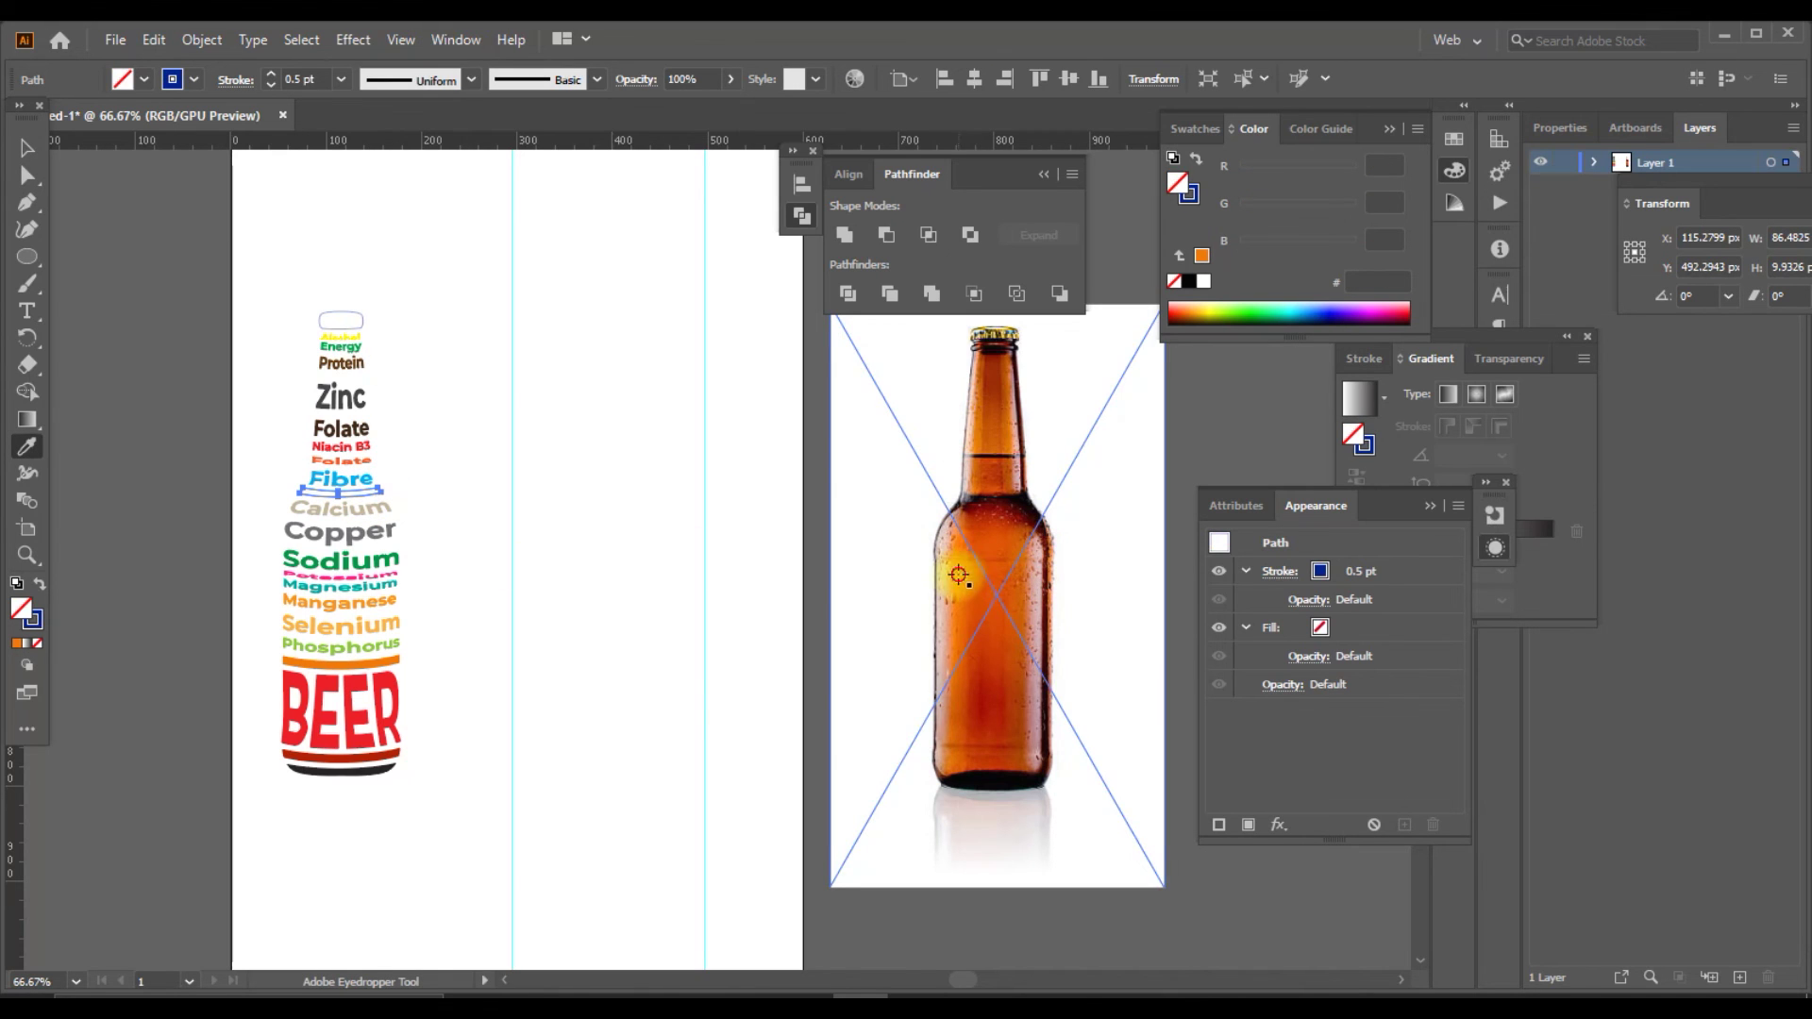
left_click(978, 581)
Give the bottle cap the photo's gold cap colour.
left_click_drag(347, 253, 408, 332)
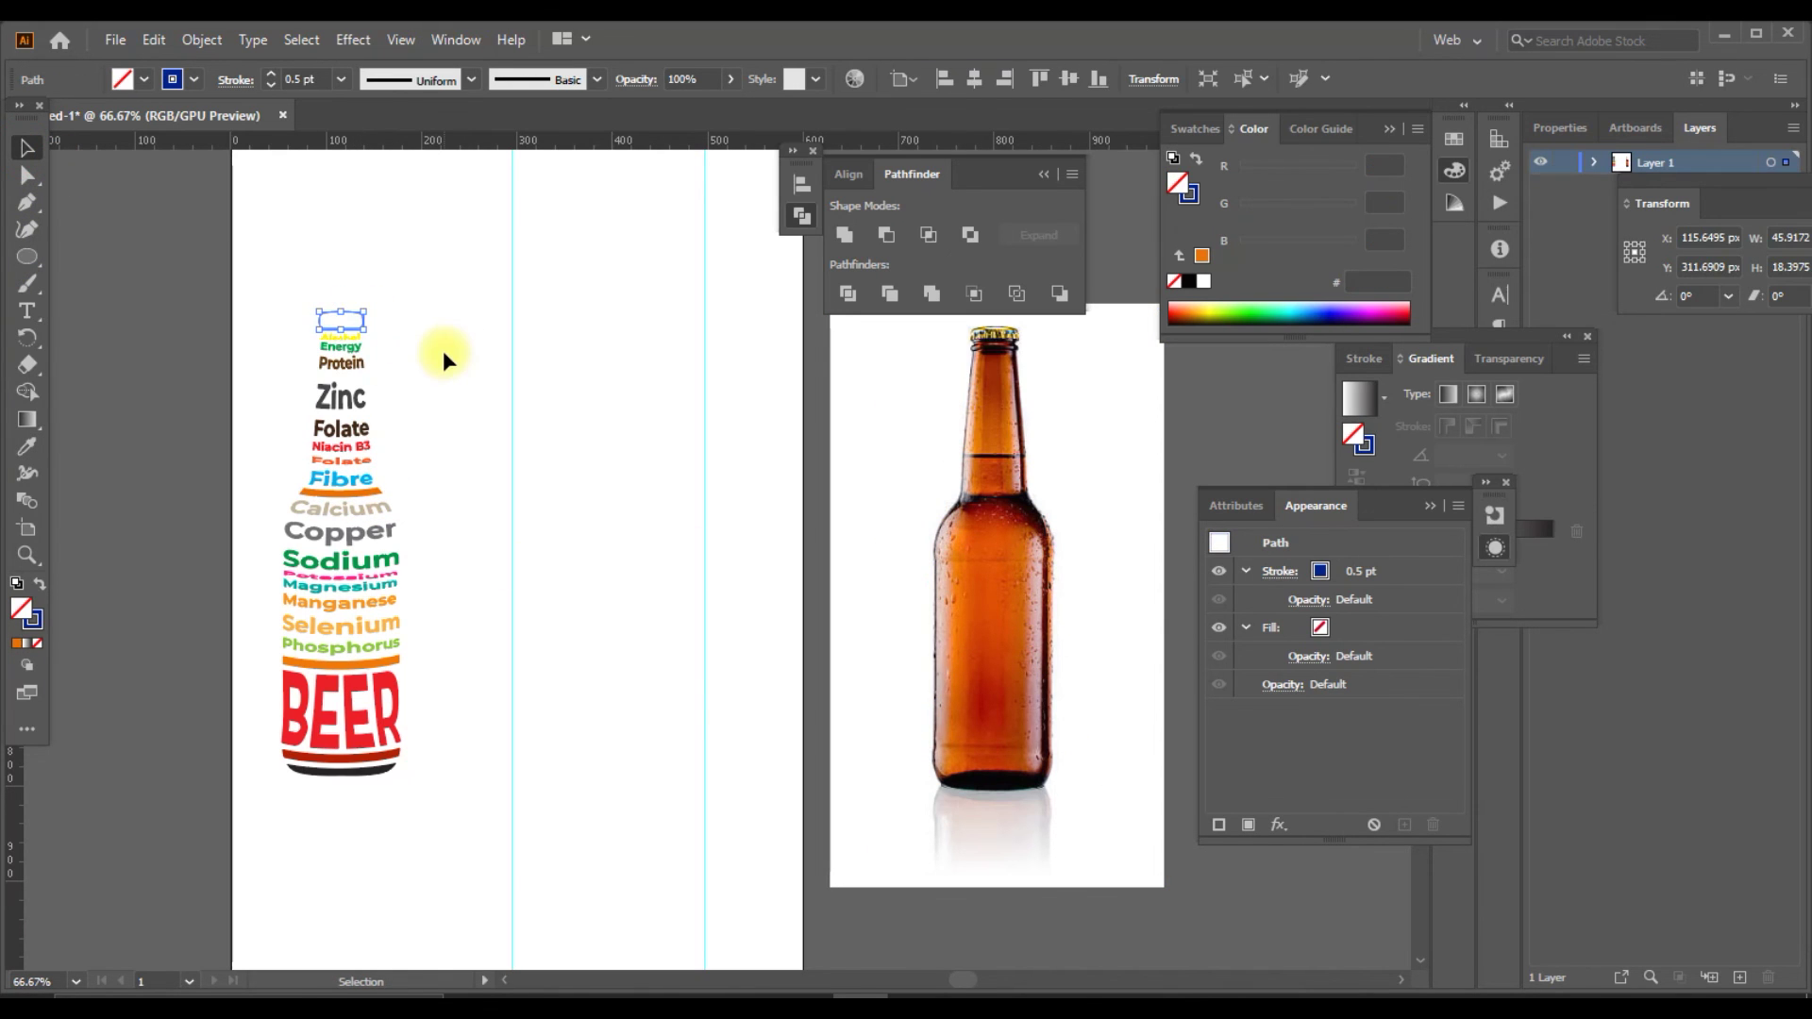
key("i")
scroll(1010, 335, "up", 2)
scroll(1031, 433, "up", 10)
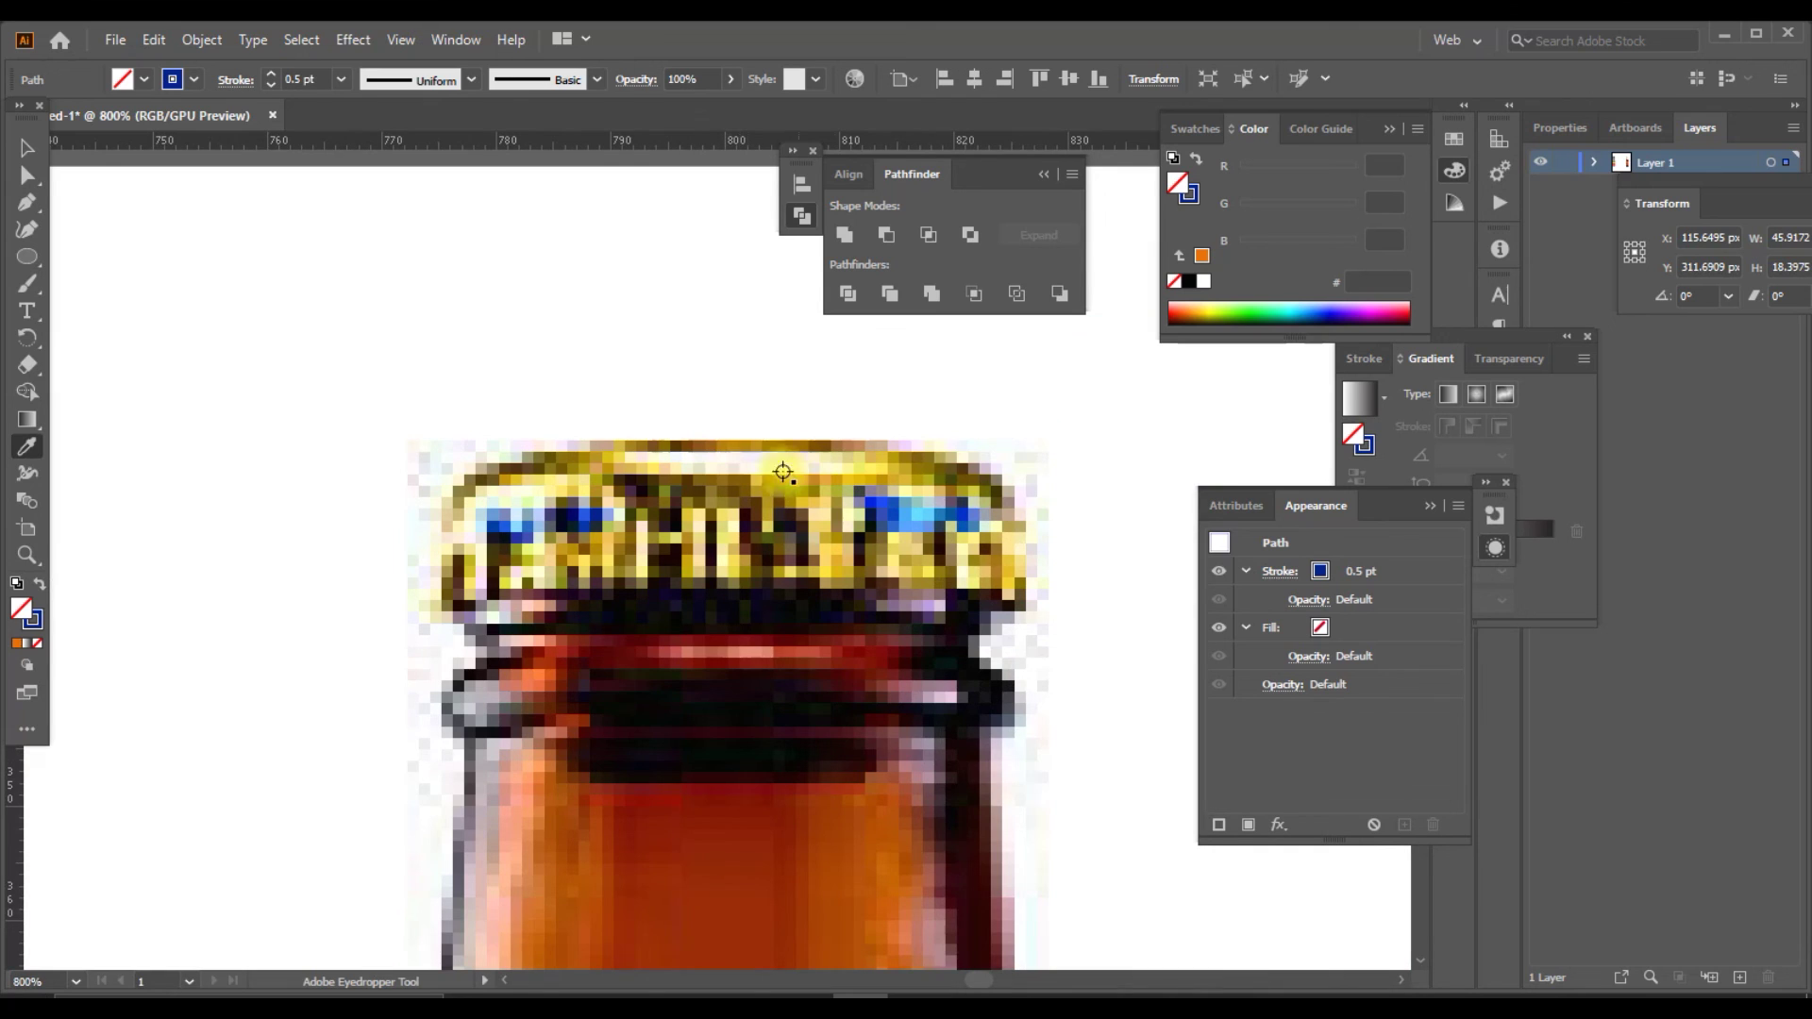
left_click(734, 440)
key("v")
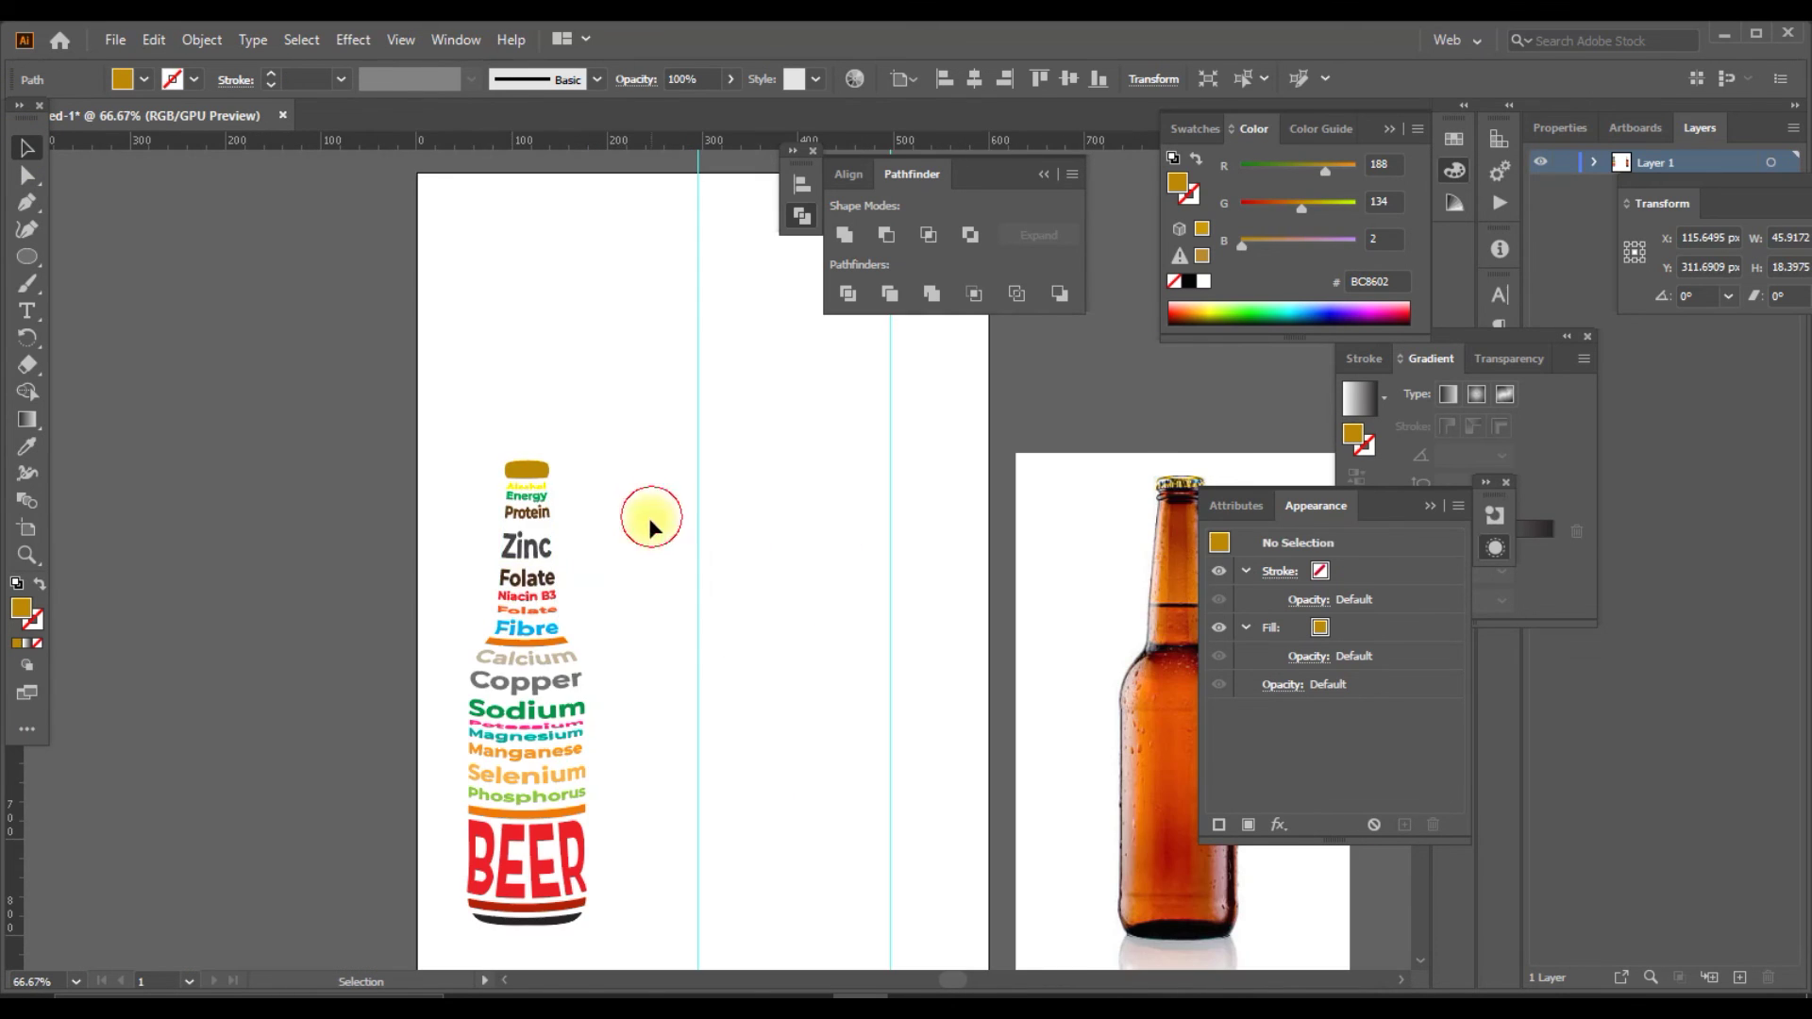
In the warped nutrient text, delete the Manganese line and begin typing a person's name.
left_click(40, 314)
triple_click(377, 583)
key("BackSpace")
scroll(708, 585, "up", 3)
type("Chiranj")
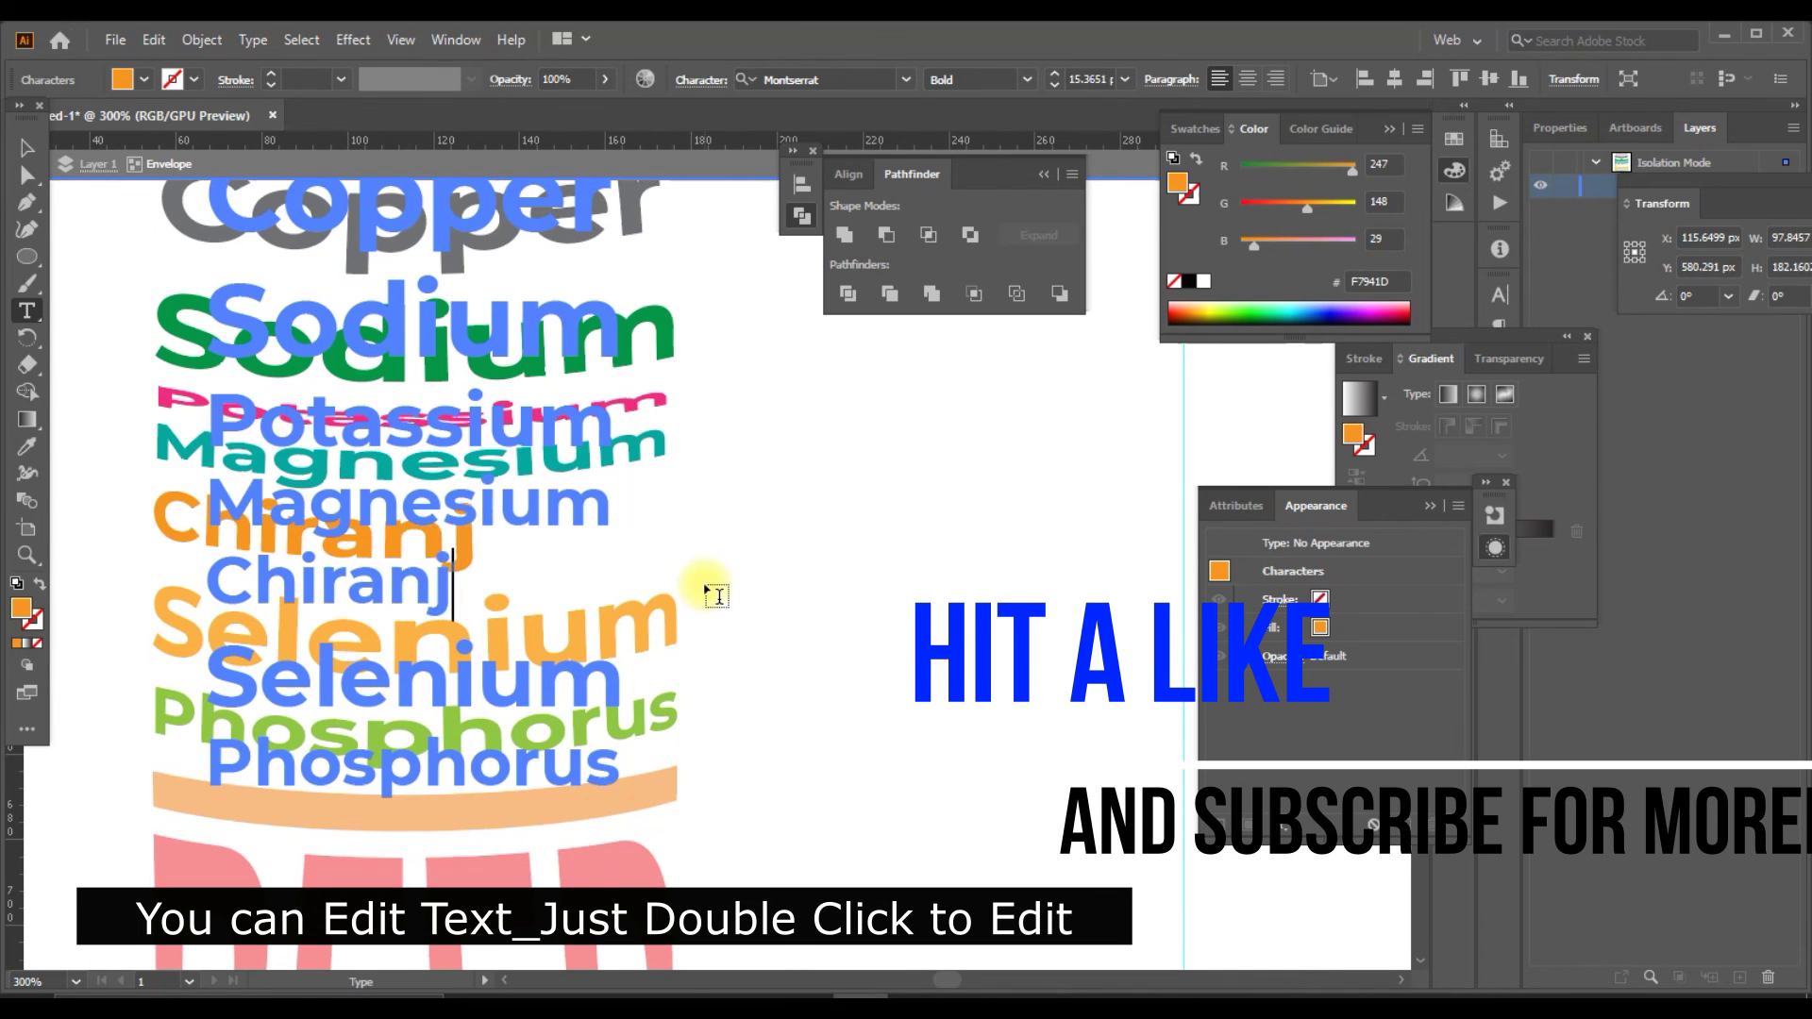
type("it")
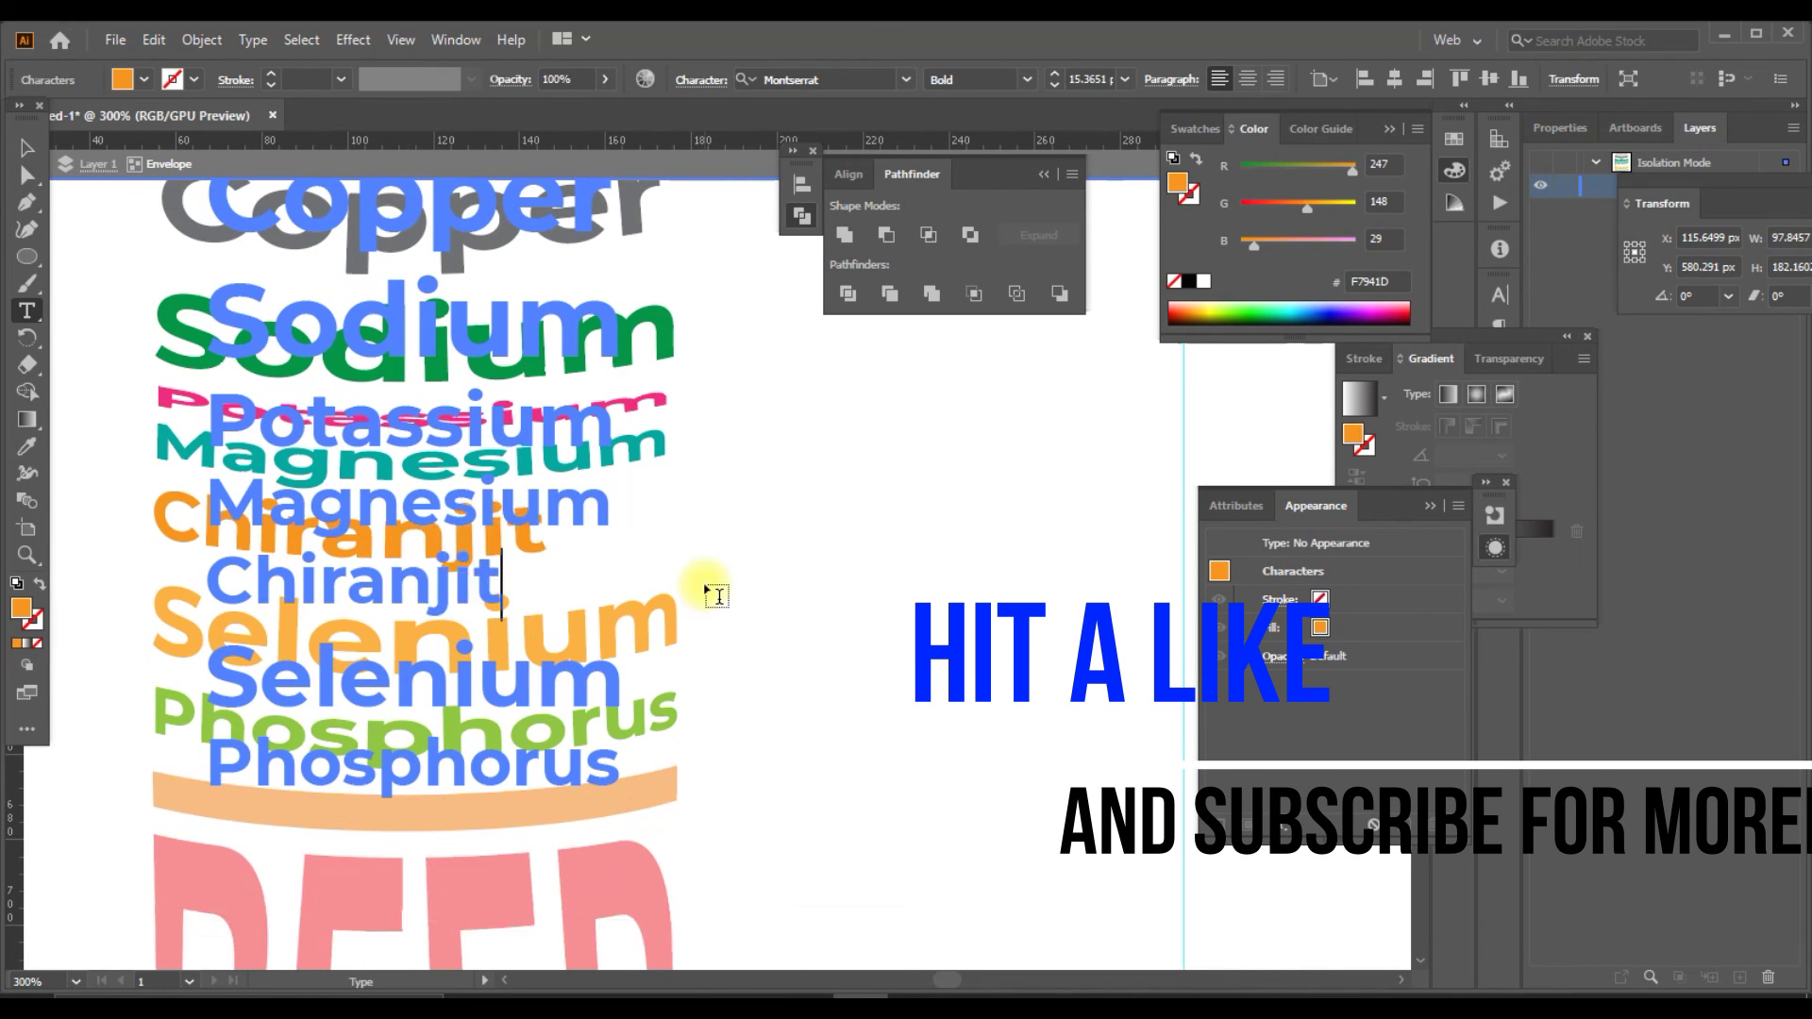